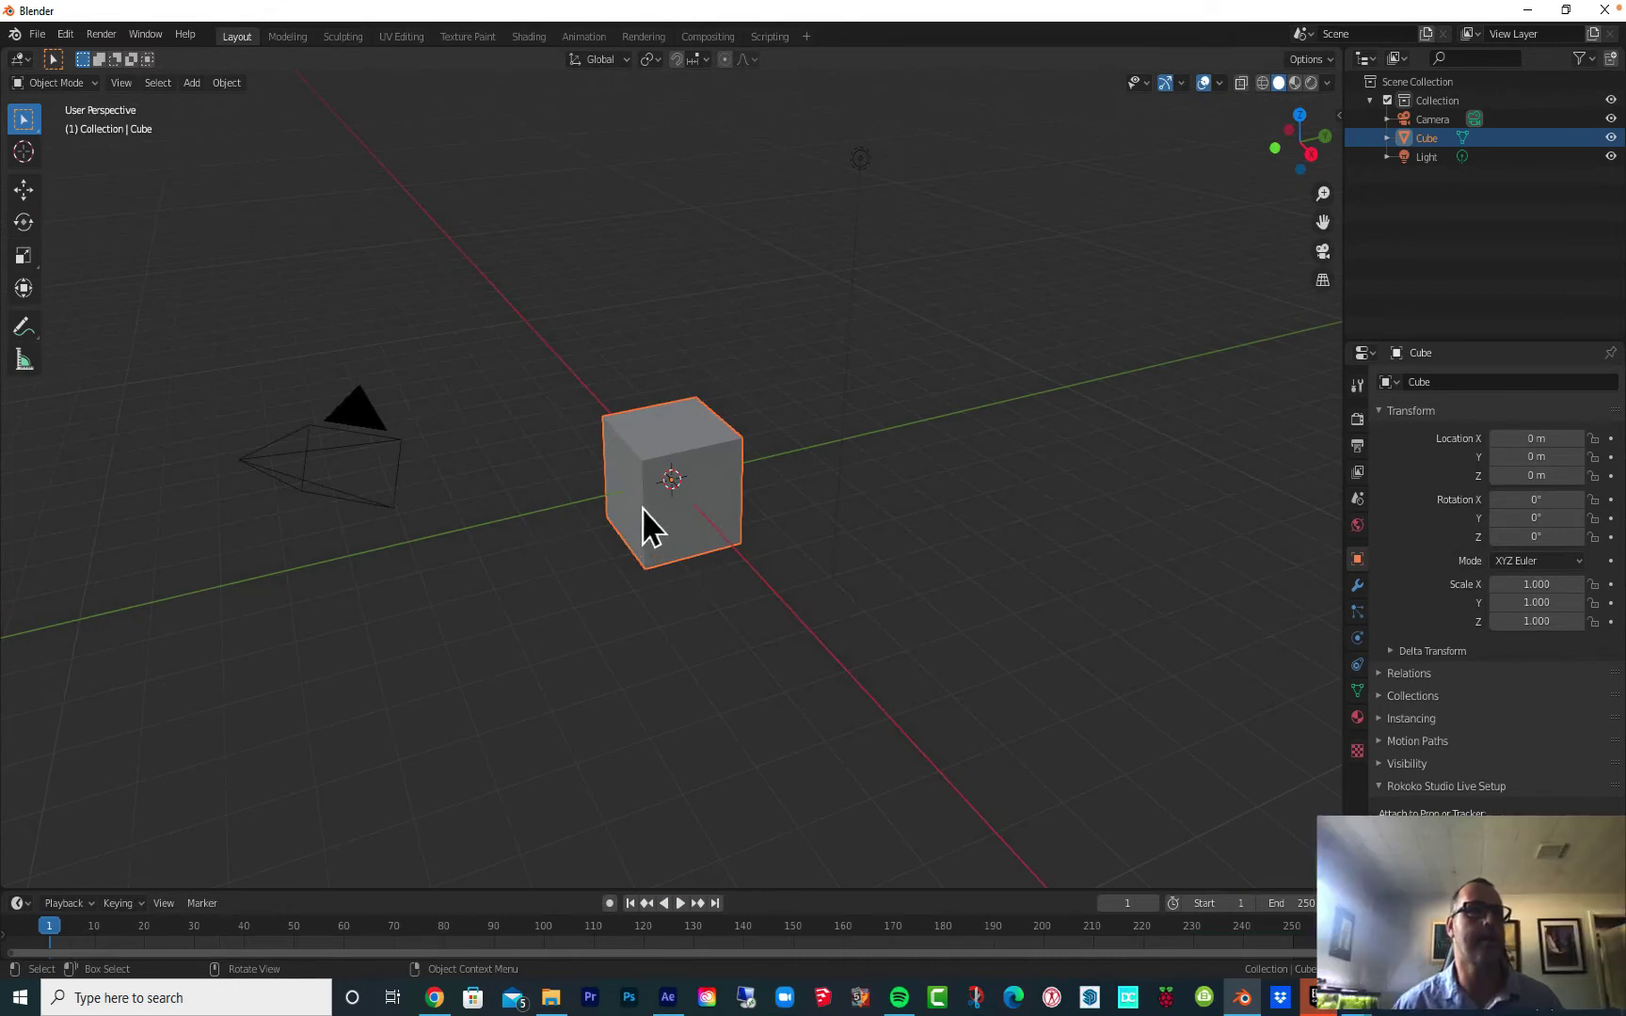
# Activate the Move tool and practise viewing the cube by orbiting, panning and zooming around it.
pyautogui.click(23, 191)
pyautogui.moveTo(606, 458); pyautogui.dragTo(798, 516, button='middle')
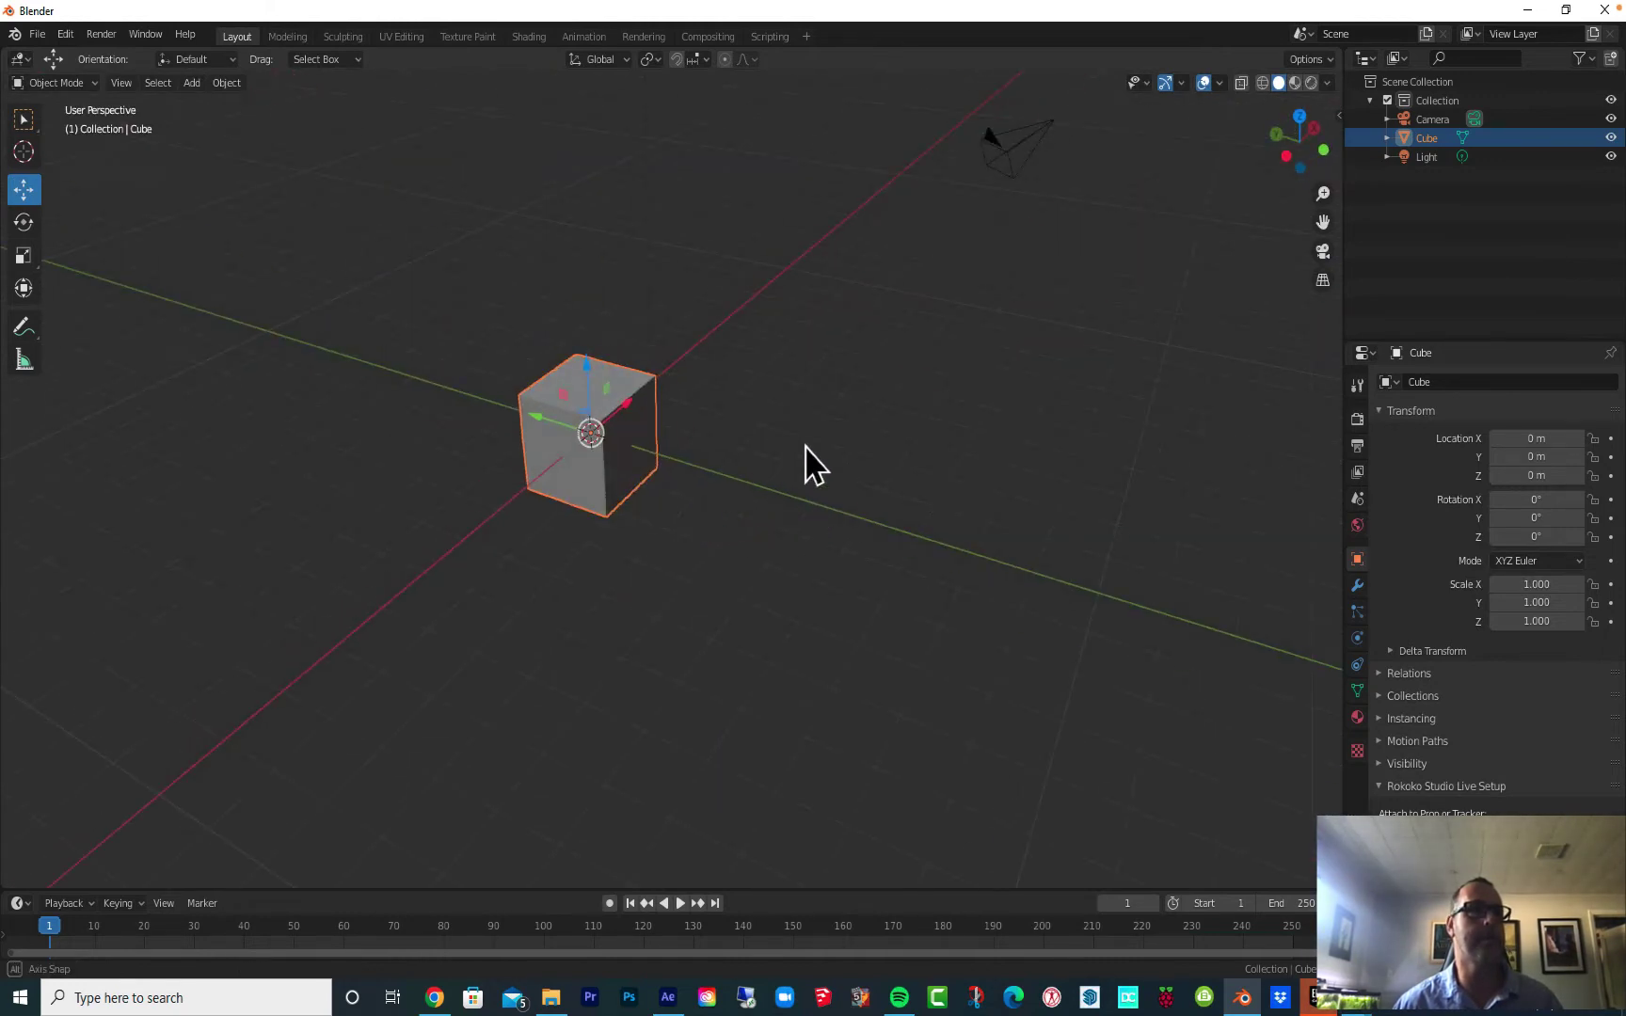
pyautogui.moveTo(637, 516); pyautogui.dragTo(624, 520, button='middle')
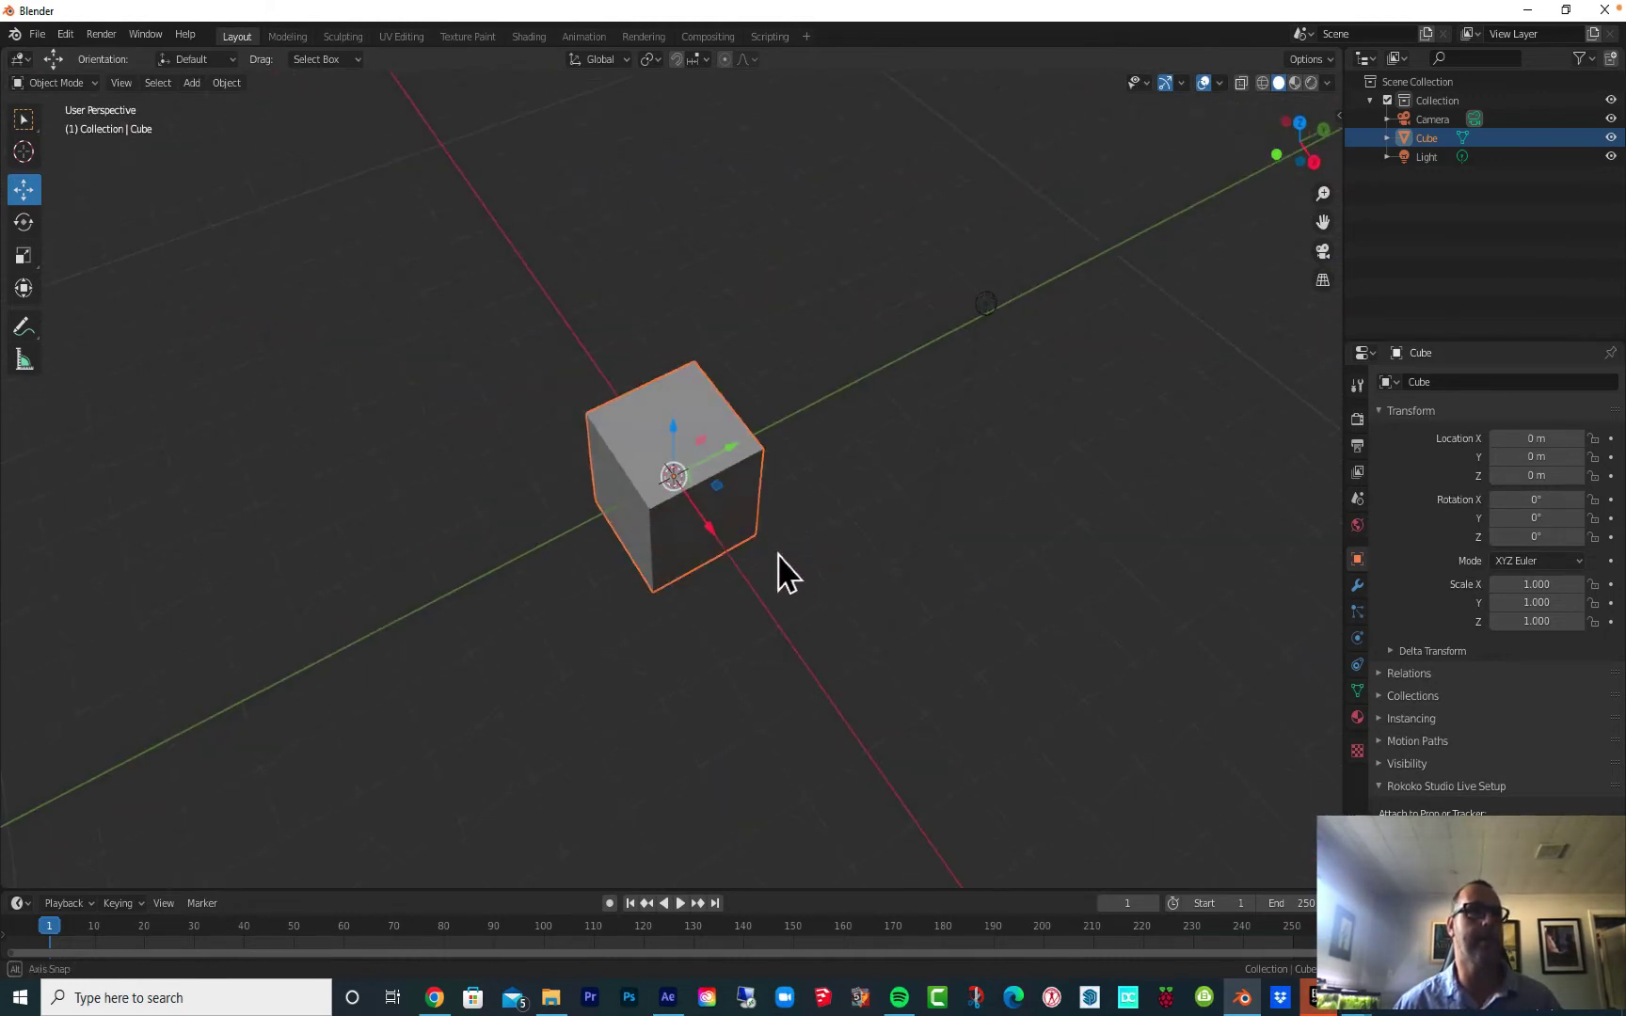
pyautogui.moveTo(776, 566); pyautogui.dragTo(598, 490, button='middle')
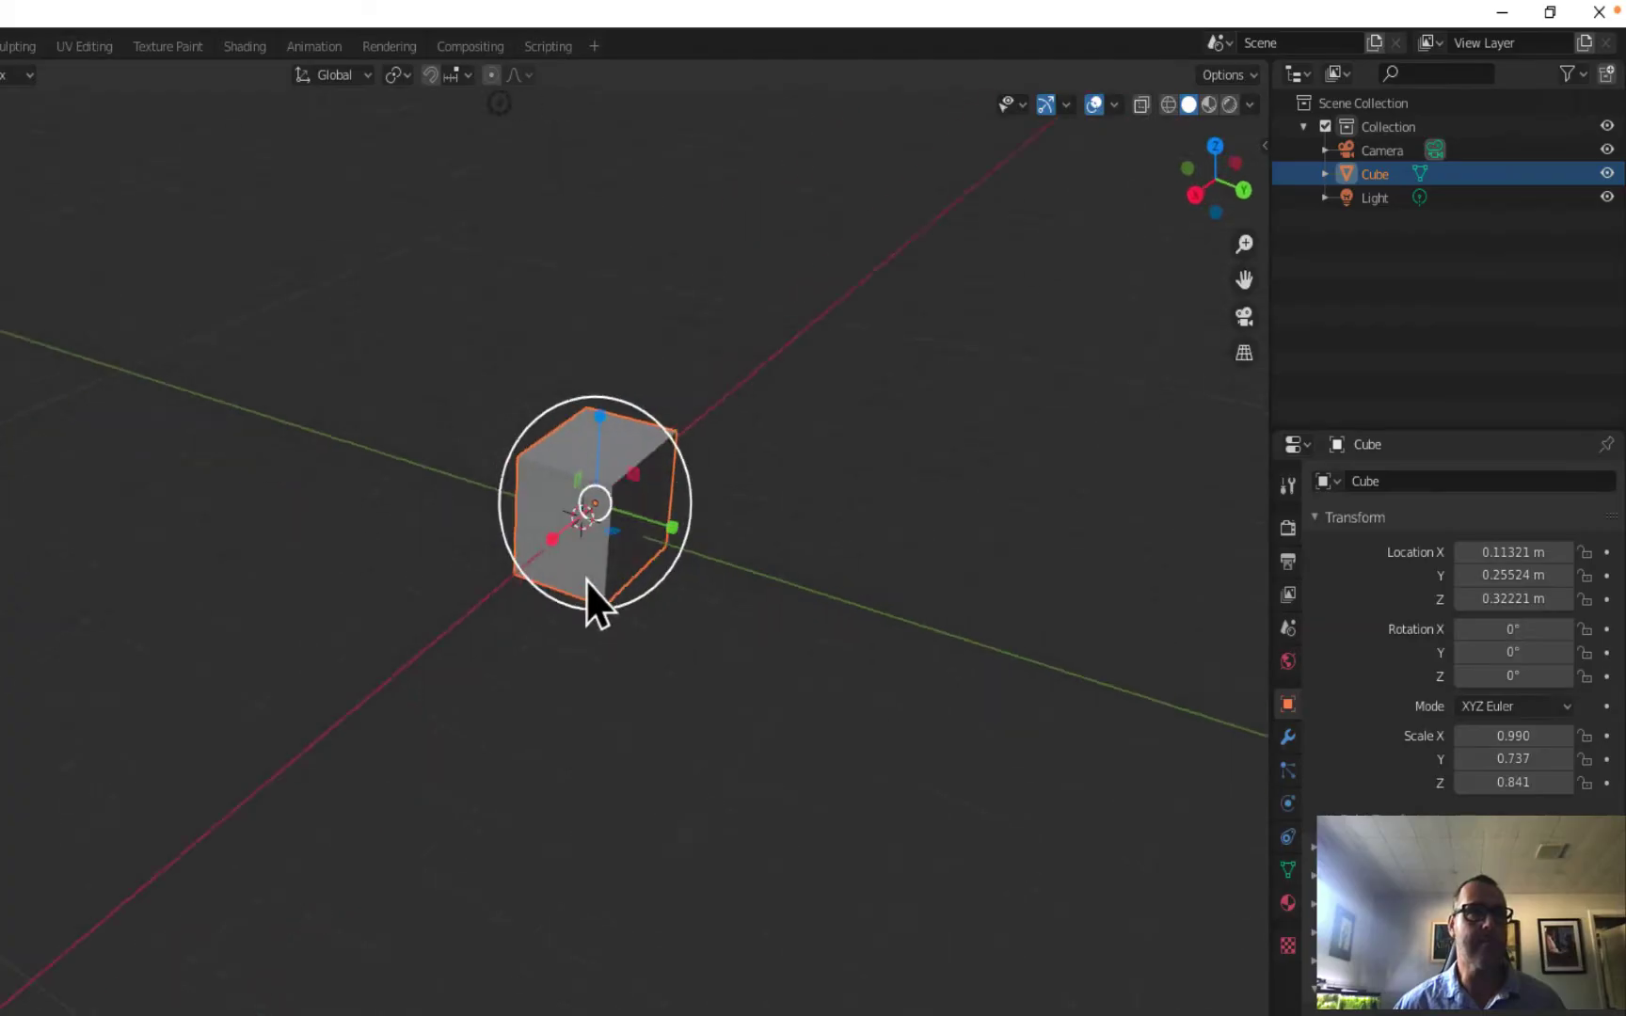
pyautogui.moveTo(585, 580); pyautogui.dragTo(578, 576, button='middle')
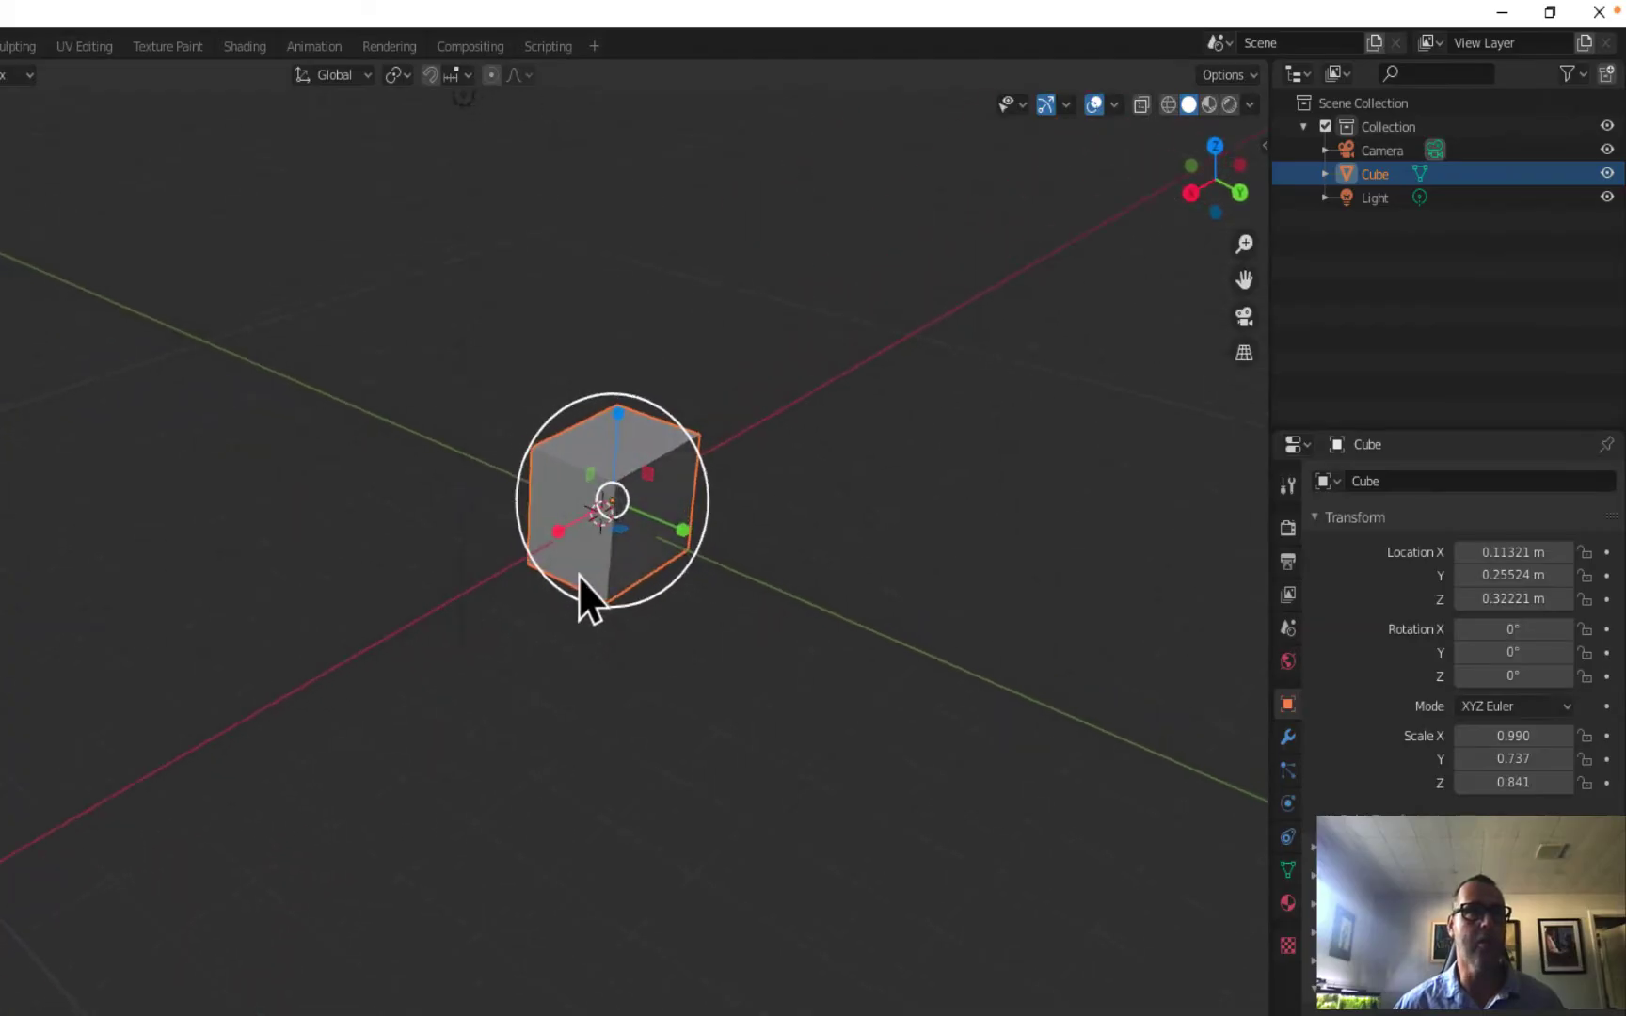
pyautogui.moveTo(765, 555); pyautogui.dragTo(810, 634, button='middle')
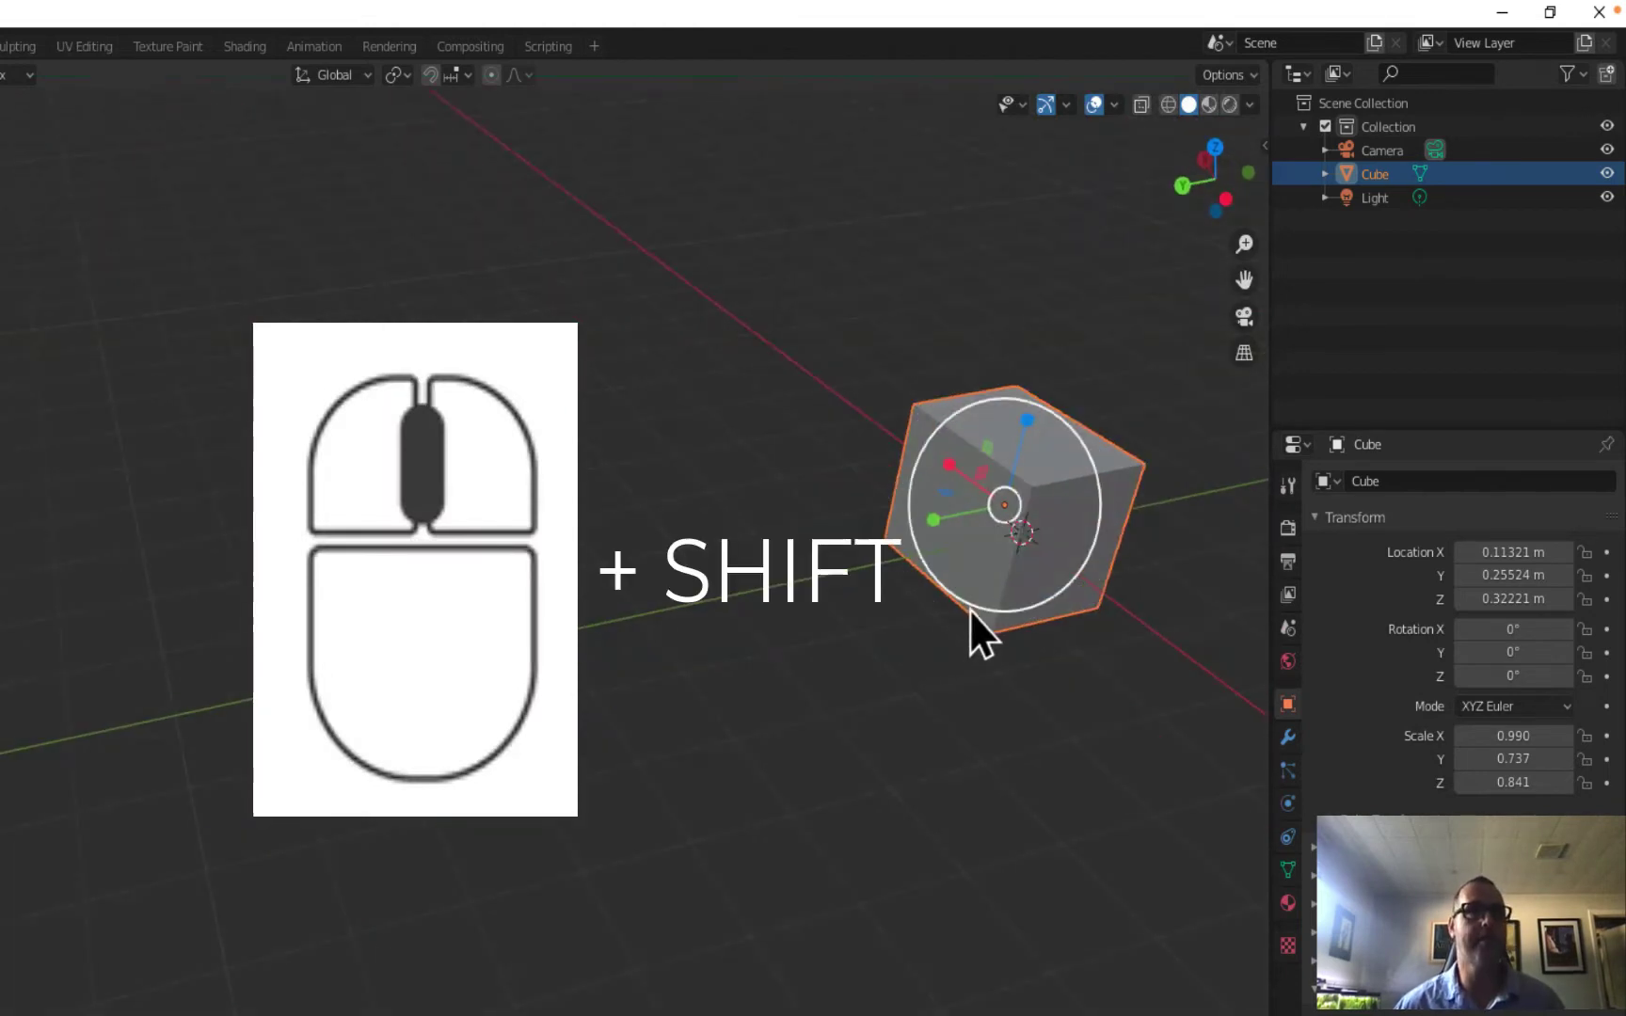
pyautogui.keyDown('shift'); pyautogui.moveTo(969, 610); pyautogui.dragTo(581, 664, button='middle'); pyautogui.keyUp('shift')
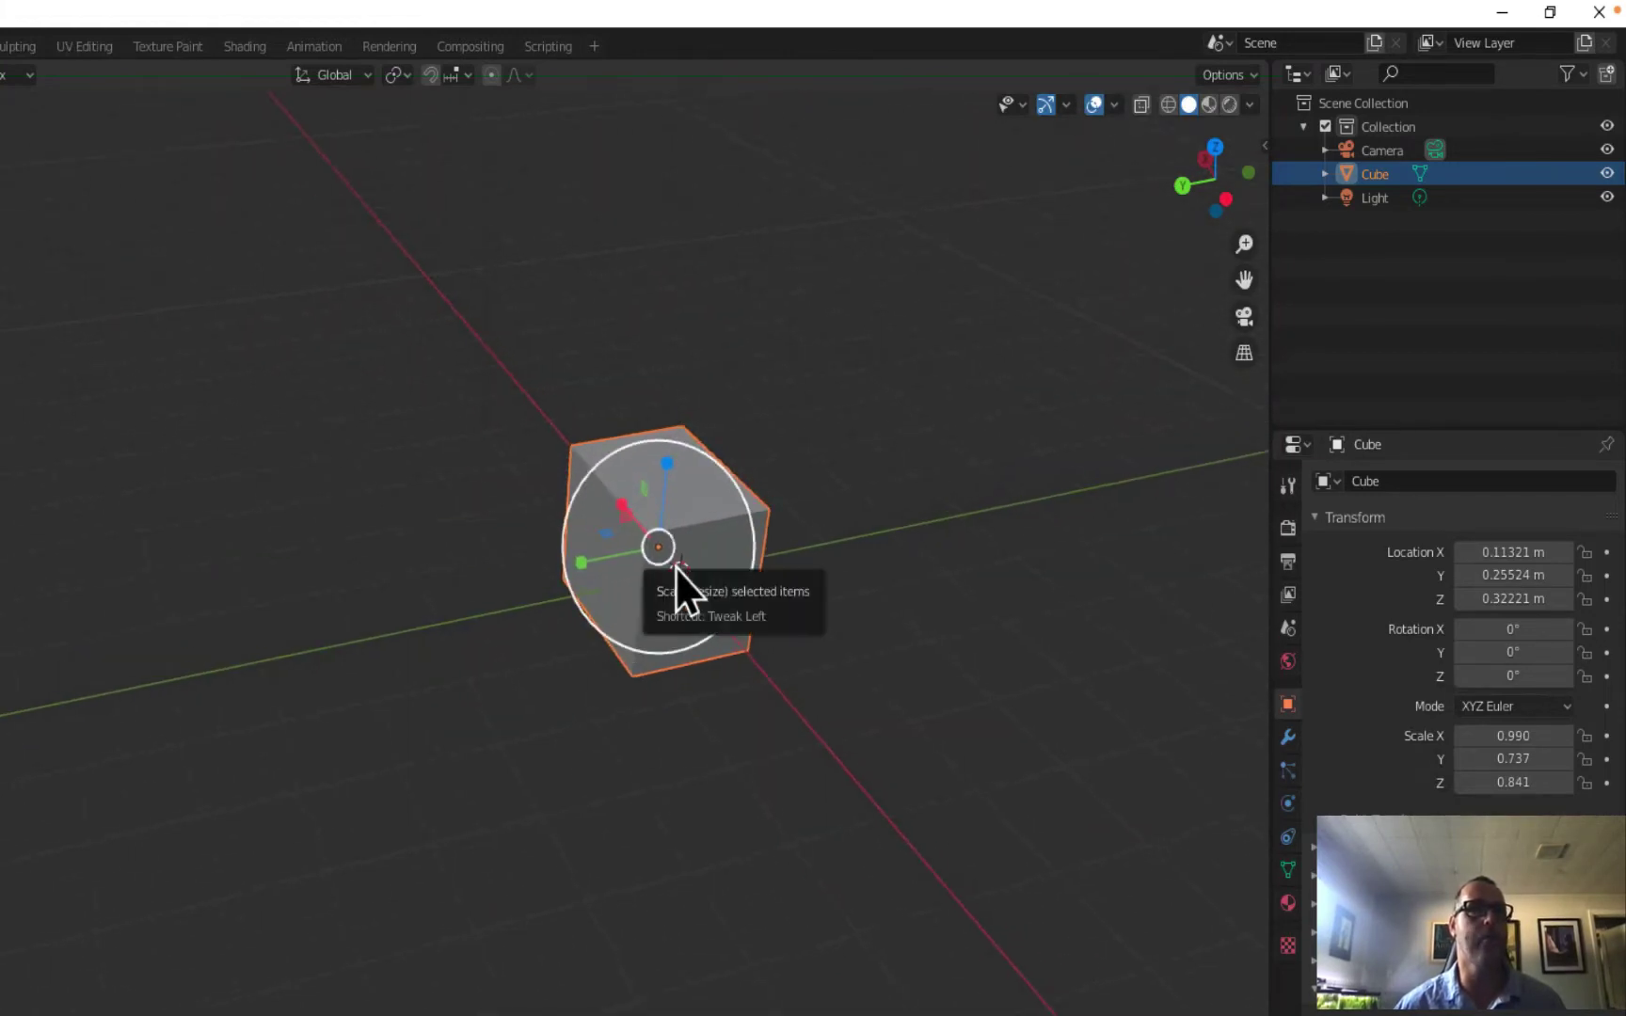
pyautogui.scroll(5, 676, 566)
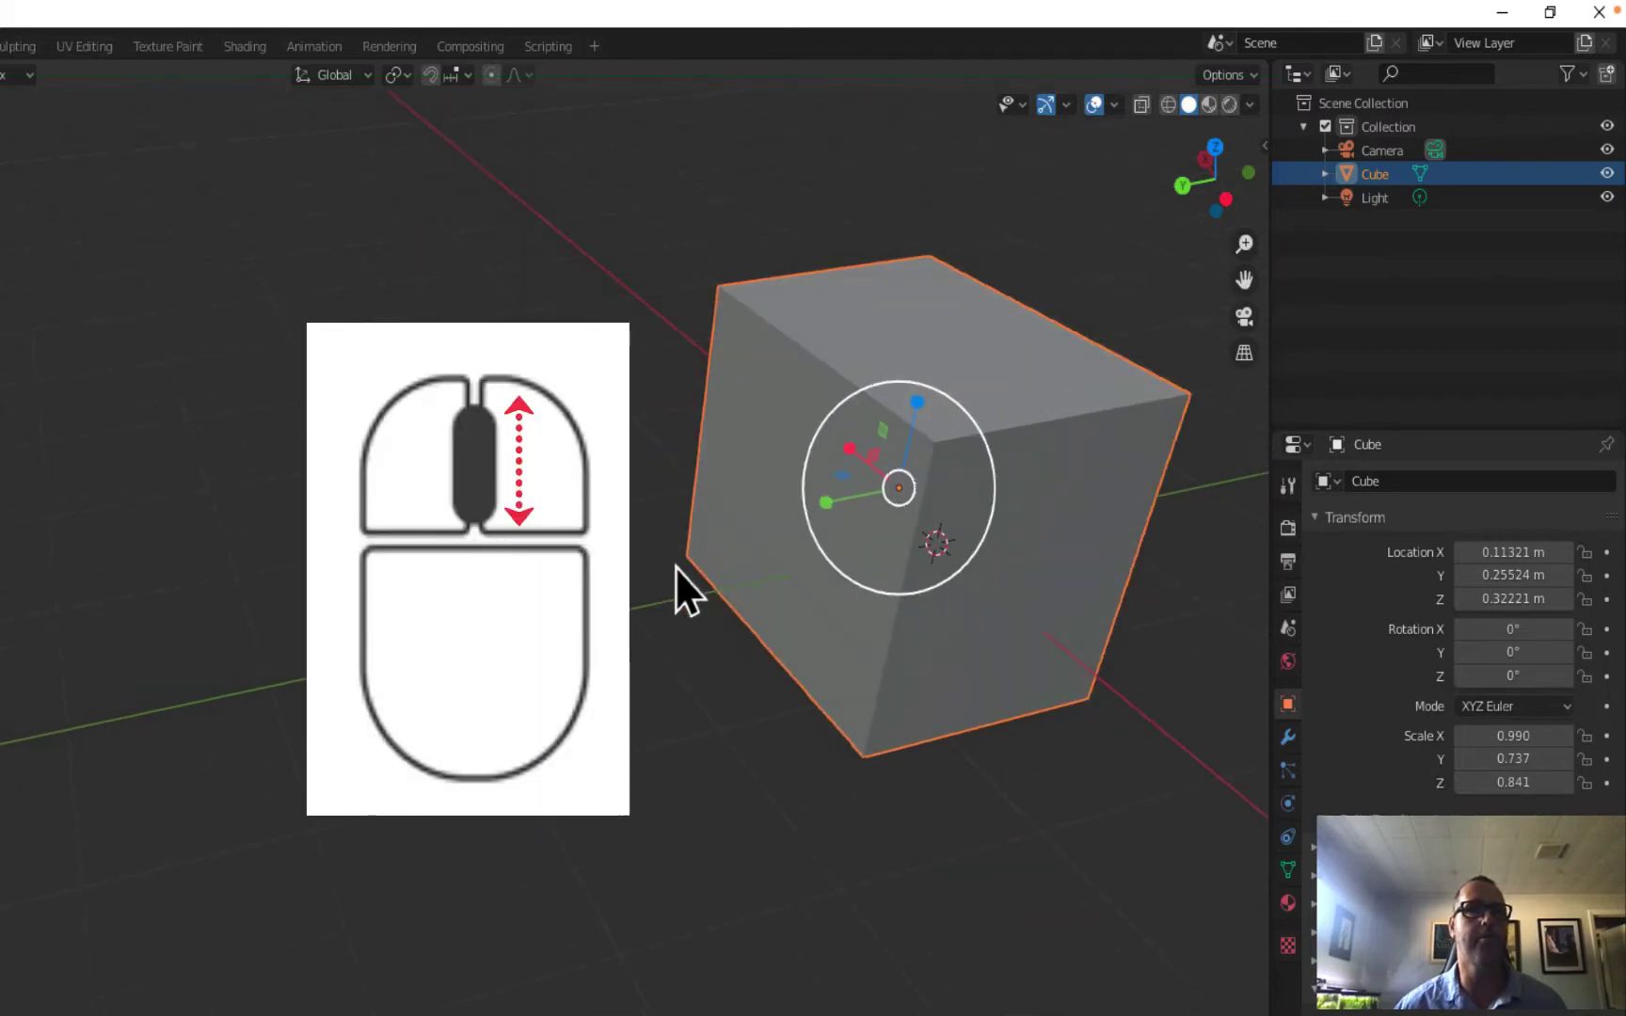
pyautogui.scroll(-3, 675, 566)
# Clear the selection and select the cube again.
pyautogui.click(728, 830)
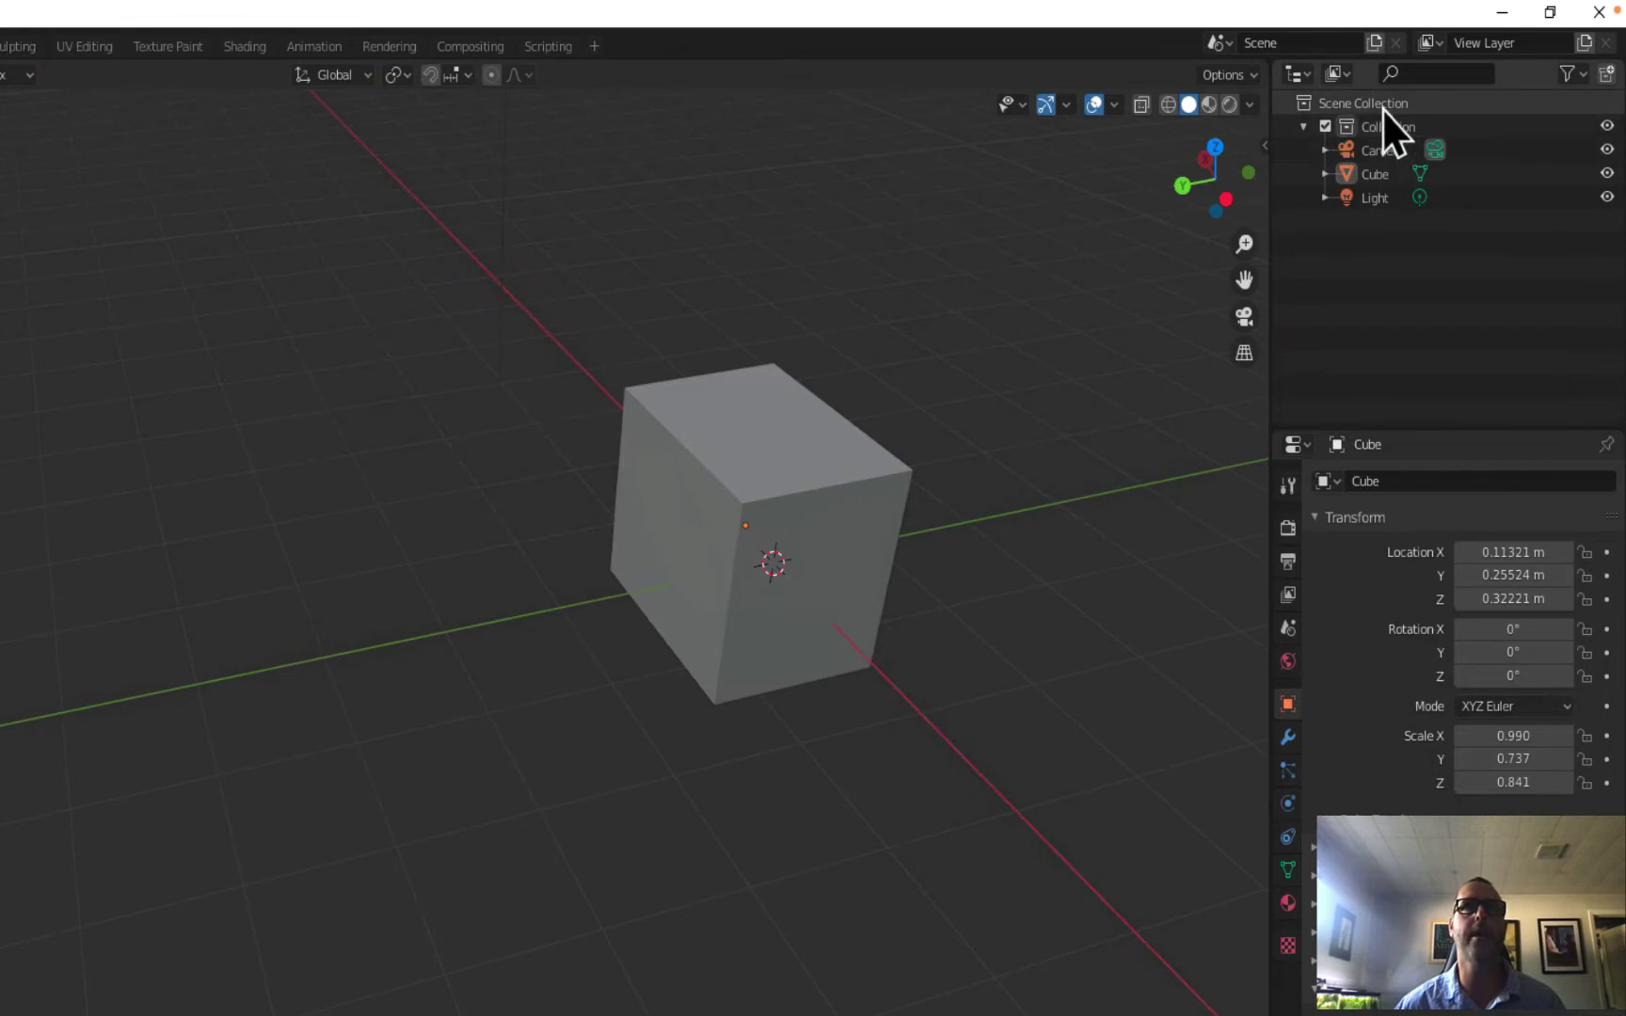
pyautogui.click(1376, 175)
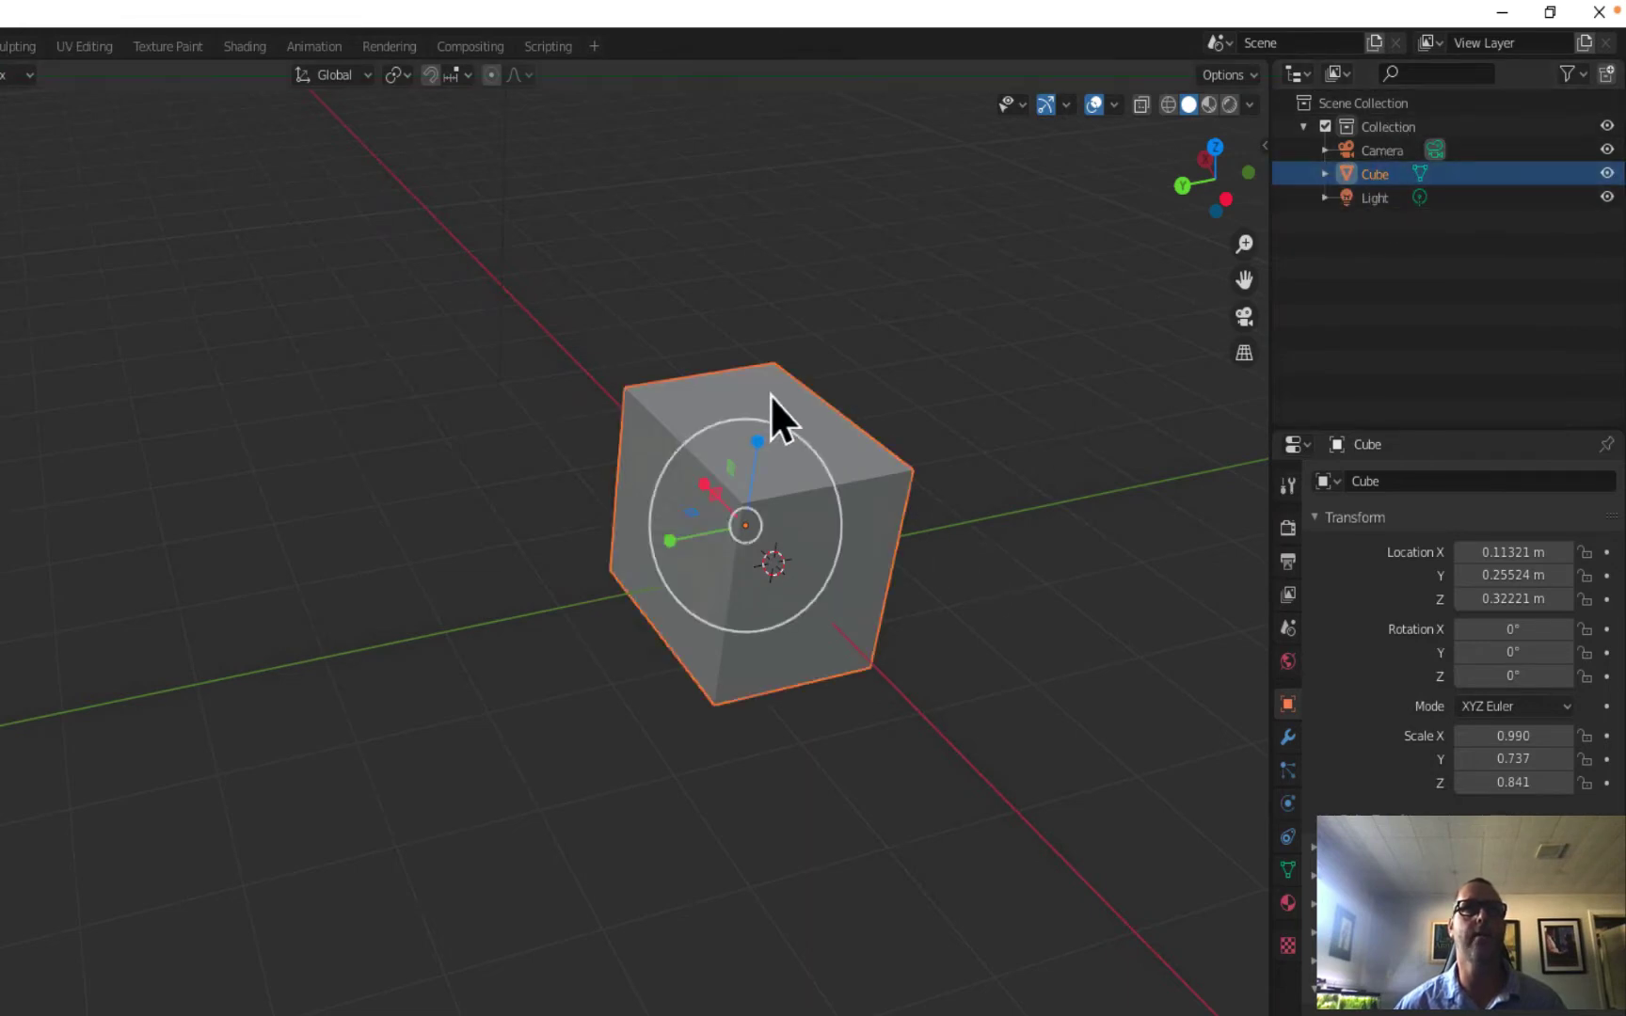
pyautogui.scroll(-5, 621, 565)
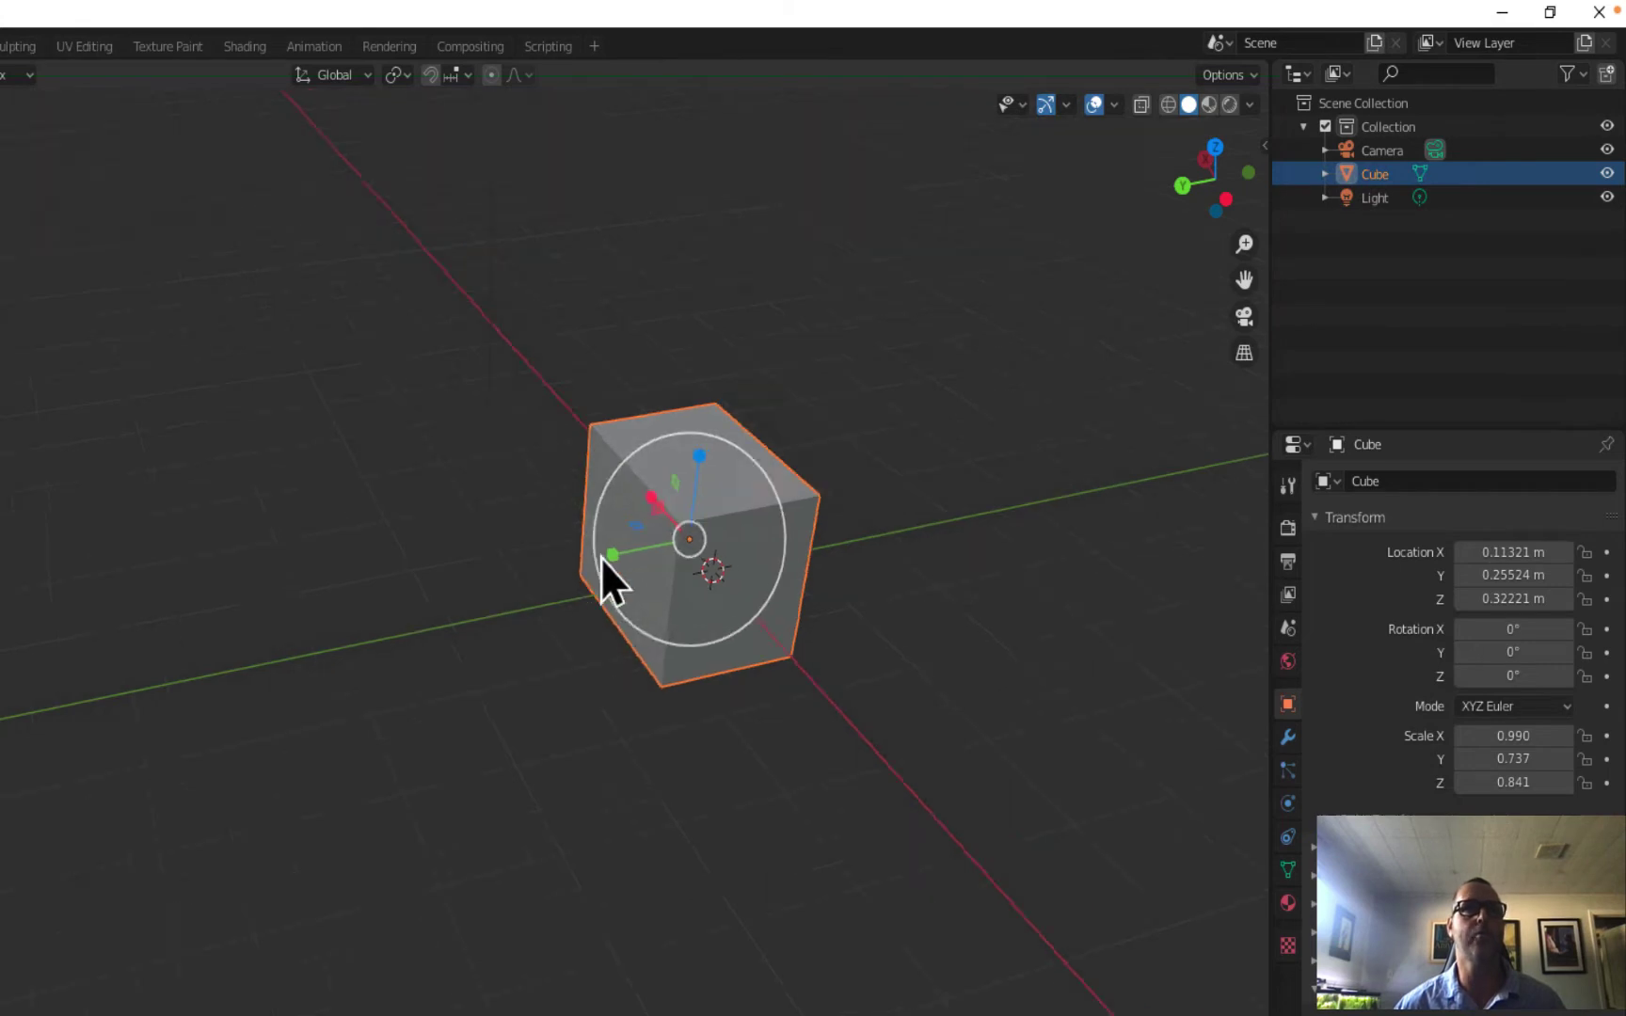
# Select the out-of-view cube by its name and bring it back into view with Frame Selected.
pyautogui.click(1489, 272)
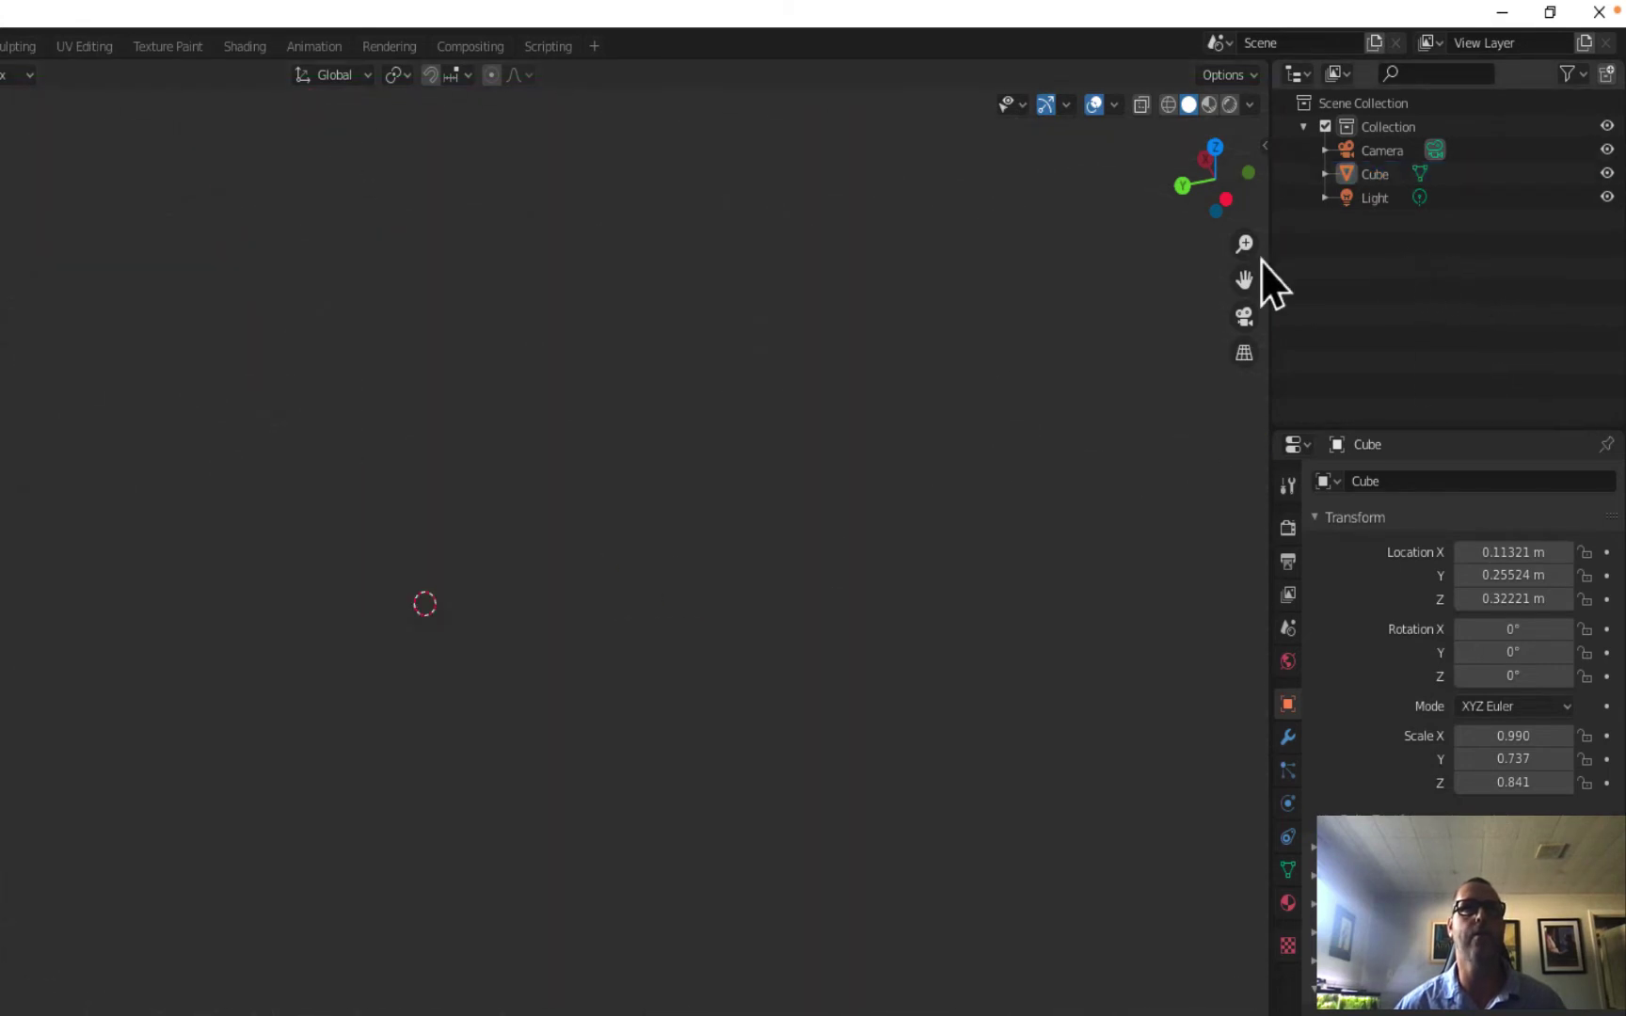
pyautogui.click(1380, 177)
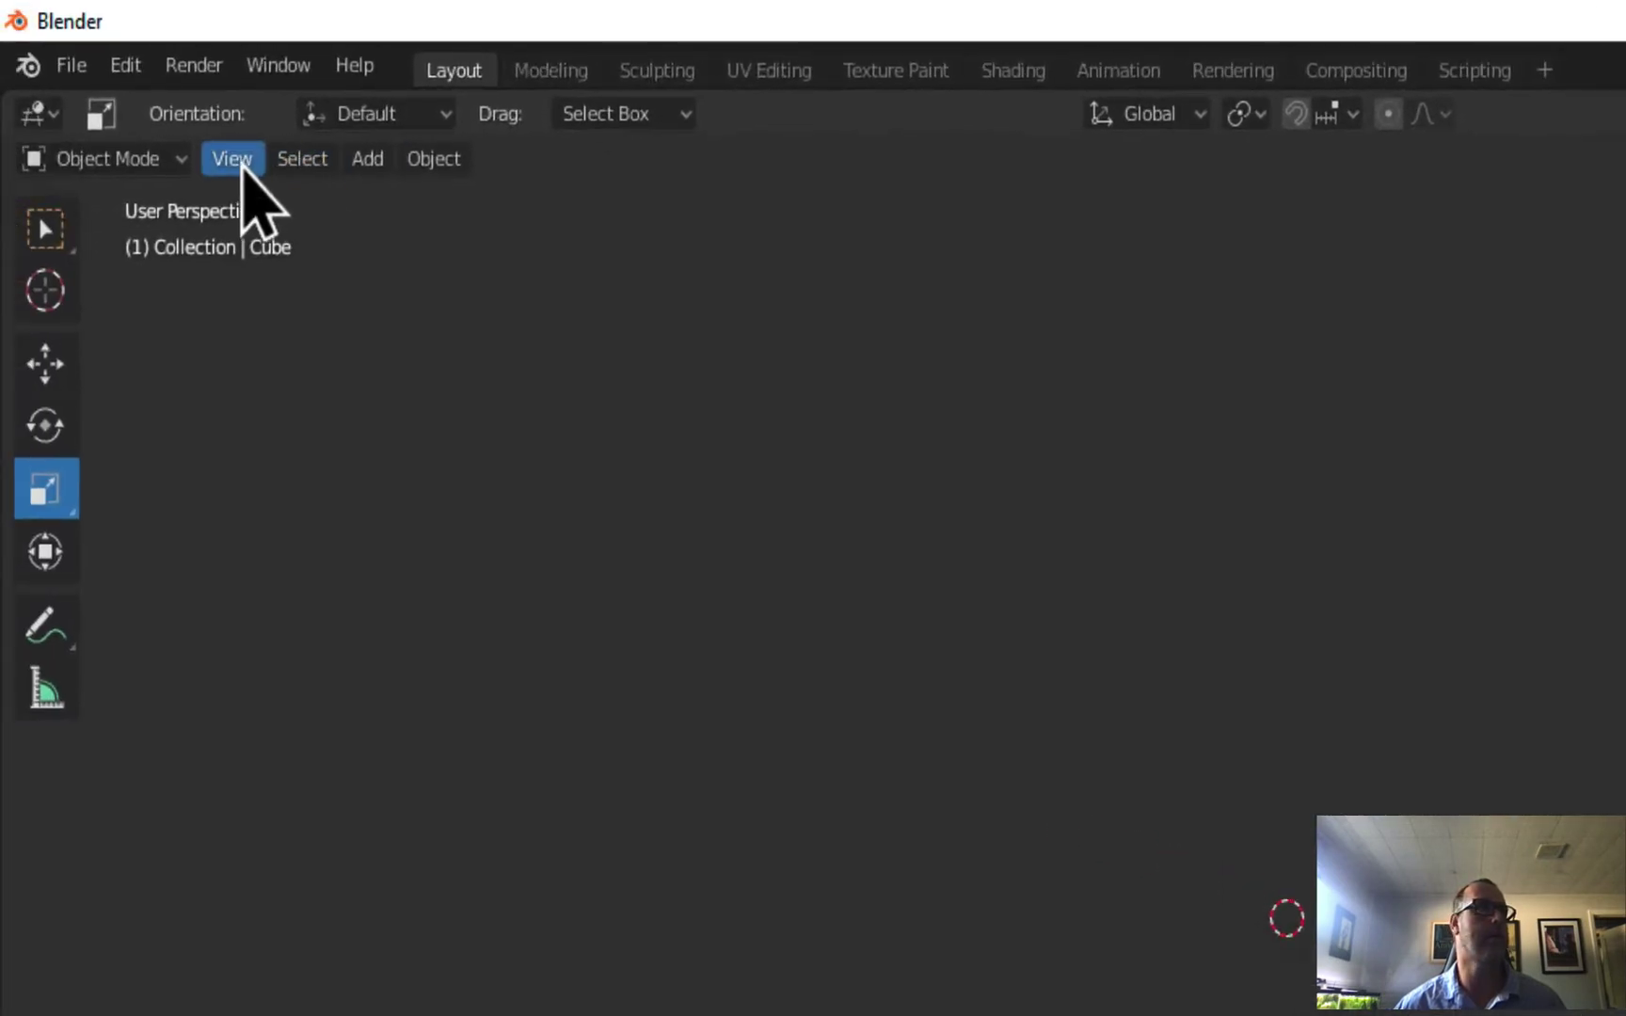
pyautogui.click(242, 162)
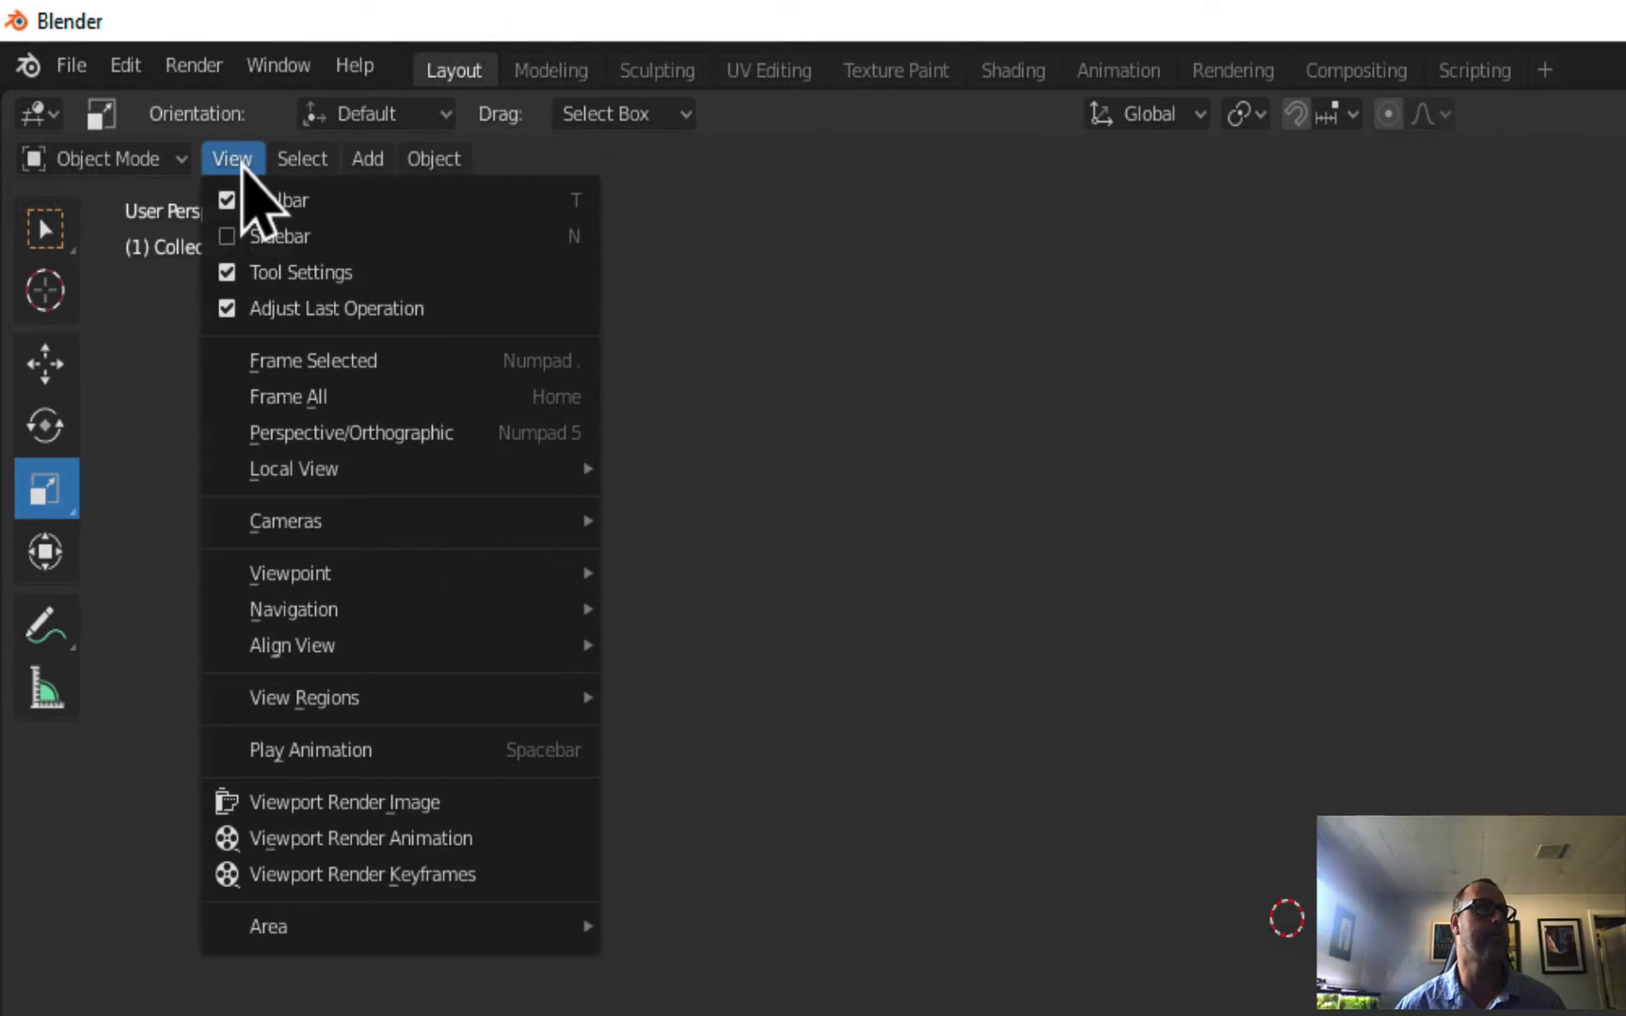
pyautogui.click(317, 365)
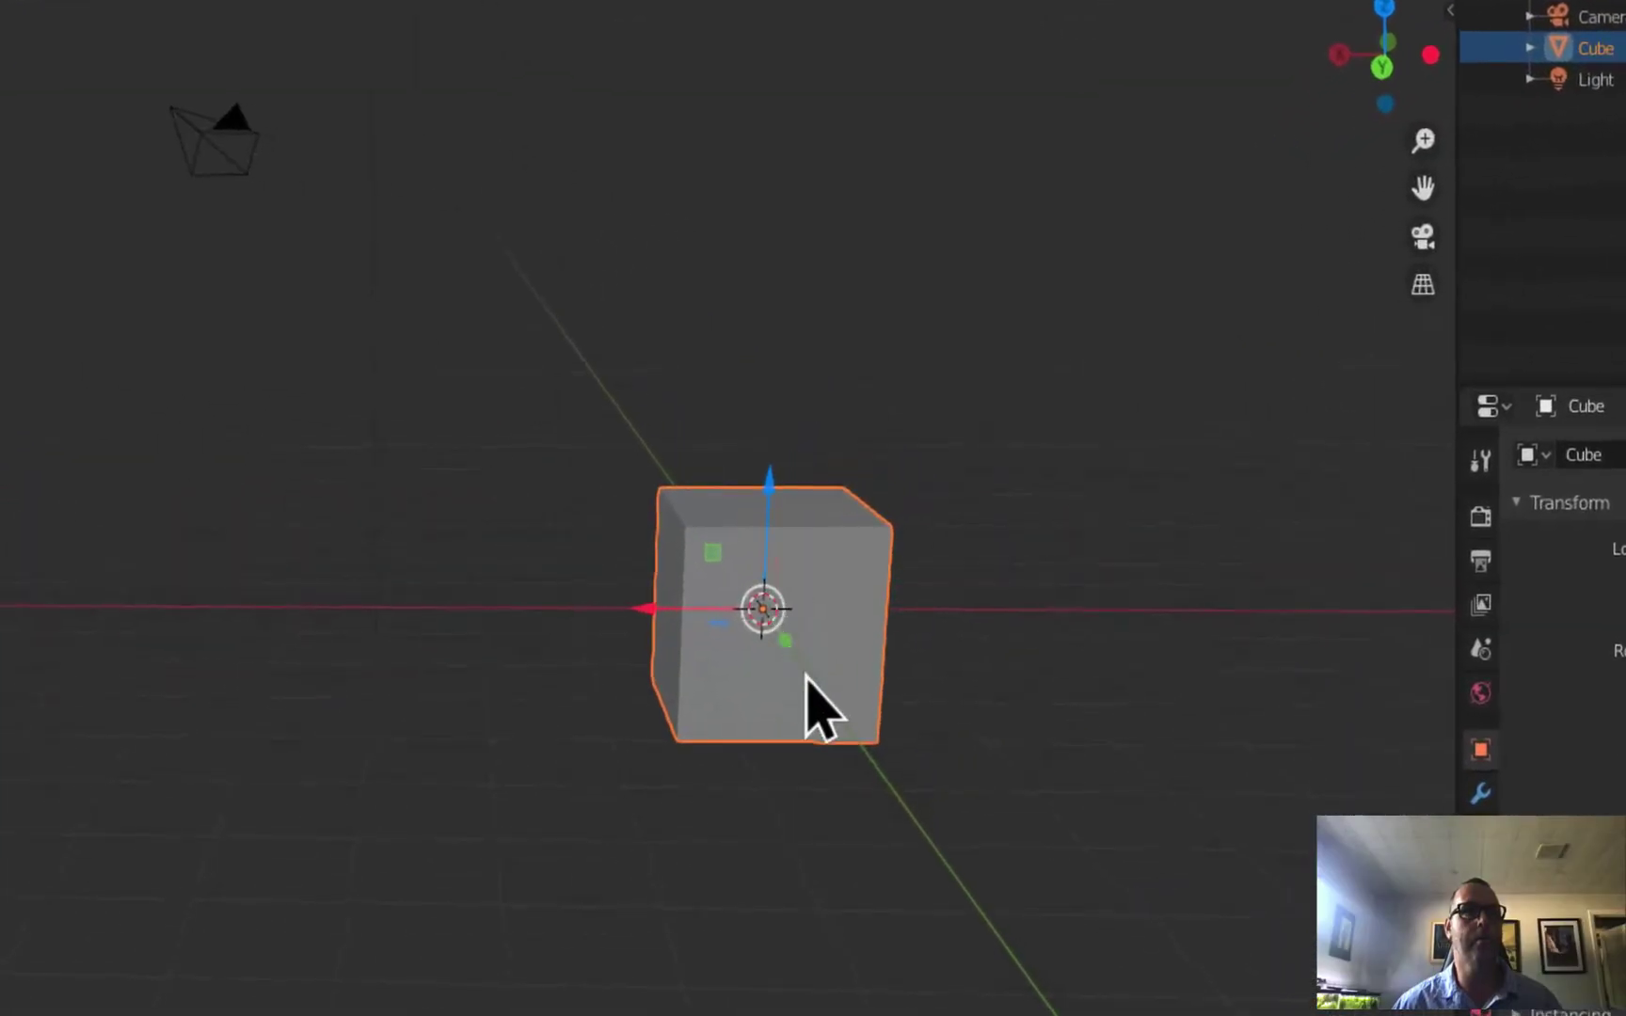
# Move the cube freehand along its axes to a location of about X 0.11 m, Y 0.26 m, Z 0.32 m.
pyautogui.moveTo(790, 651); pyautogui.dragTo(672, 650)
pyautogui.moveTo(629, 578)
pyautogui.mouseDown()
pyautogui.moveTo(471, 573)
pyautogui.moveTo(624, 581)
pyautogui.moveTo(612, 594)
pyautogui.mouseUp()
pyautogui.moveTo(581, 685); pyautogui.dragTo(780, 761, button='middle')
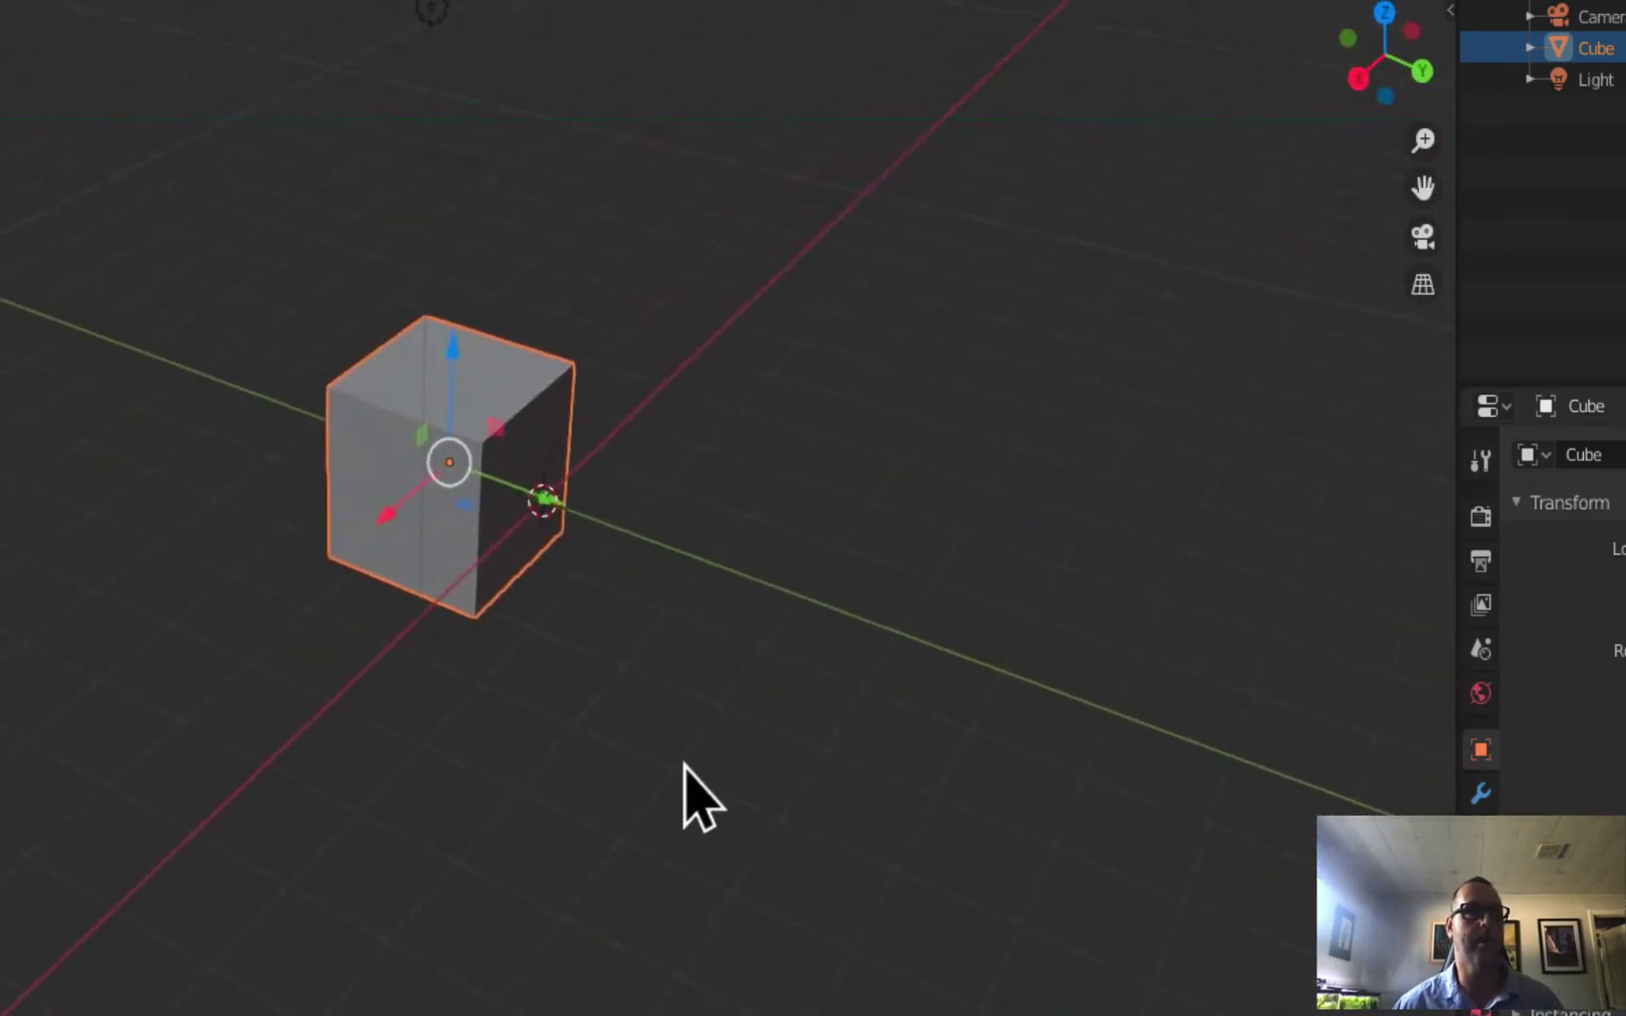
pyautogui.moveTo(543, 497); pyautogui.dragTo(632, 754)
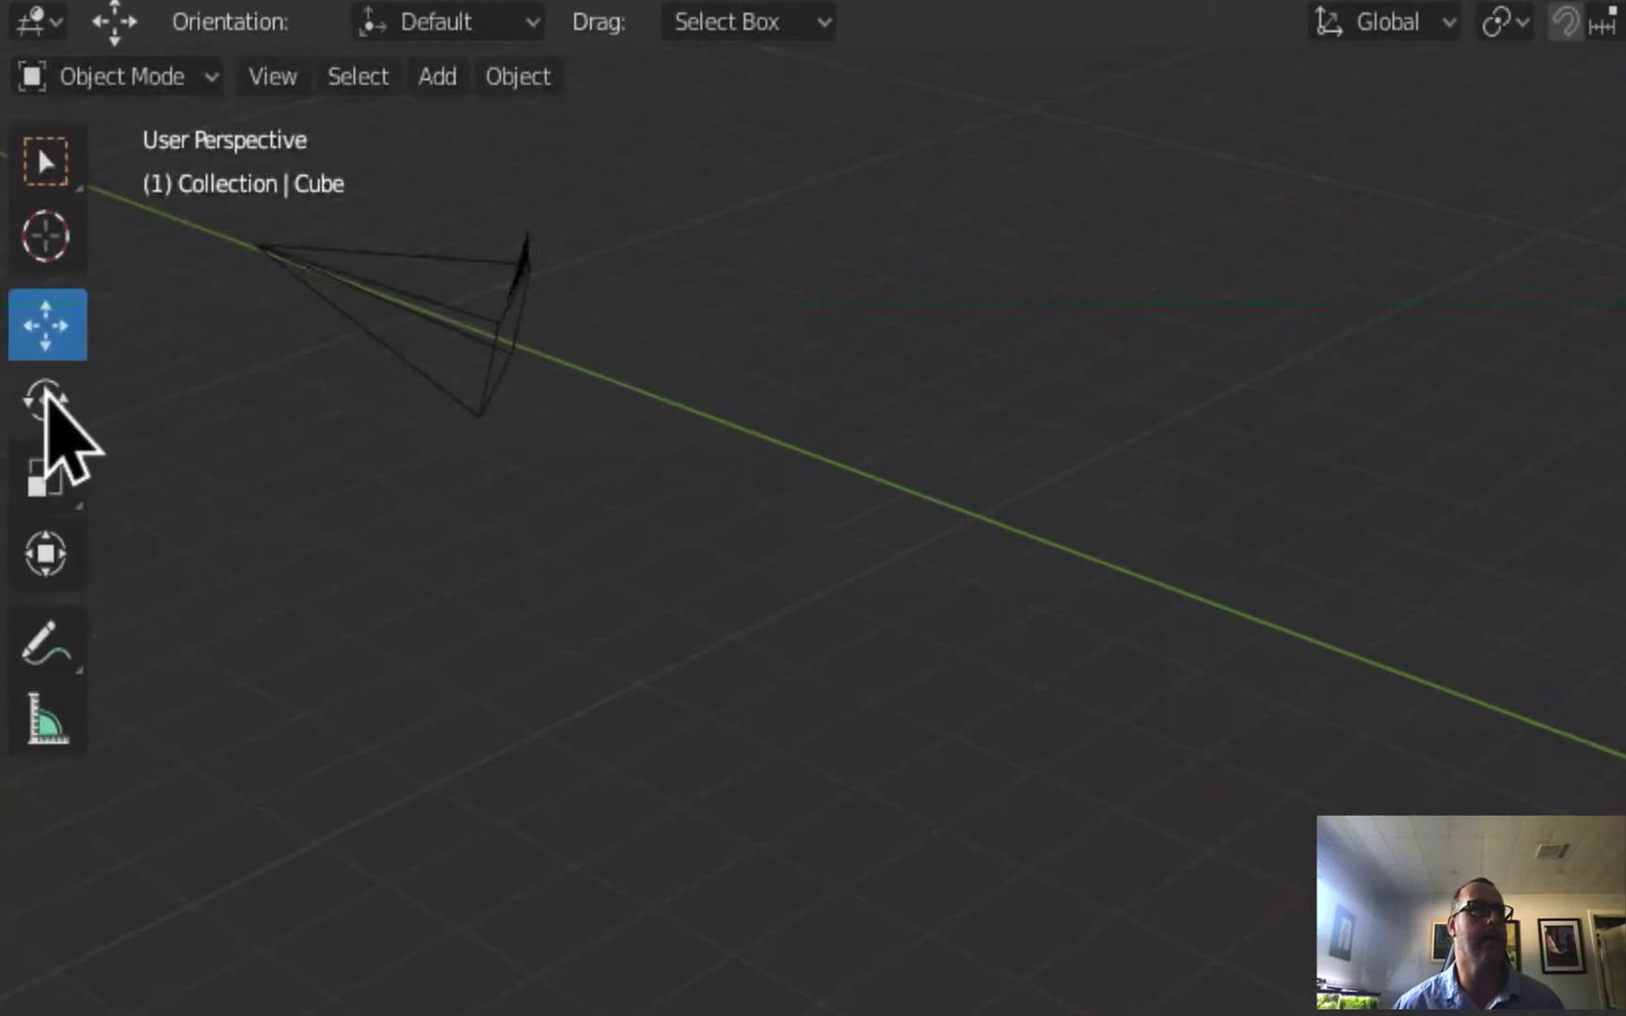
pyautogui.moveTo(782, 309); pyautogui.dragTo(800, 380)
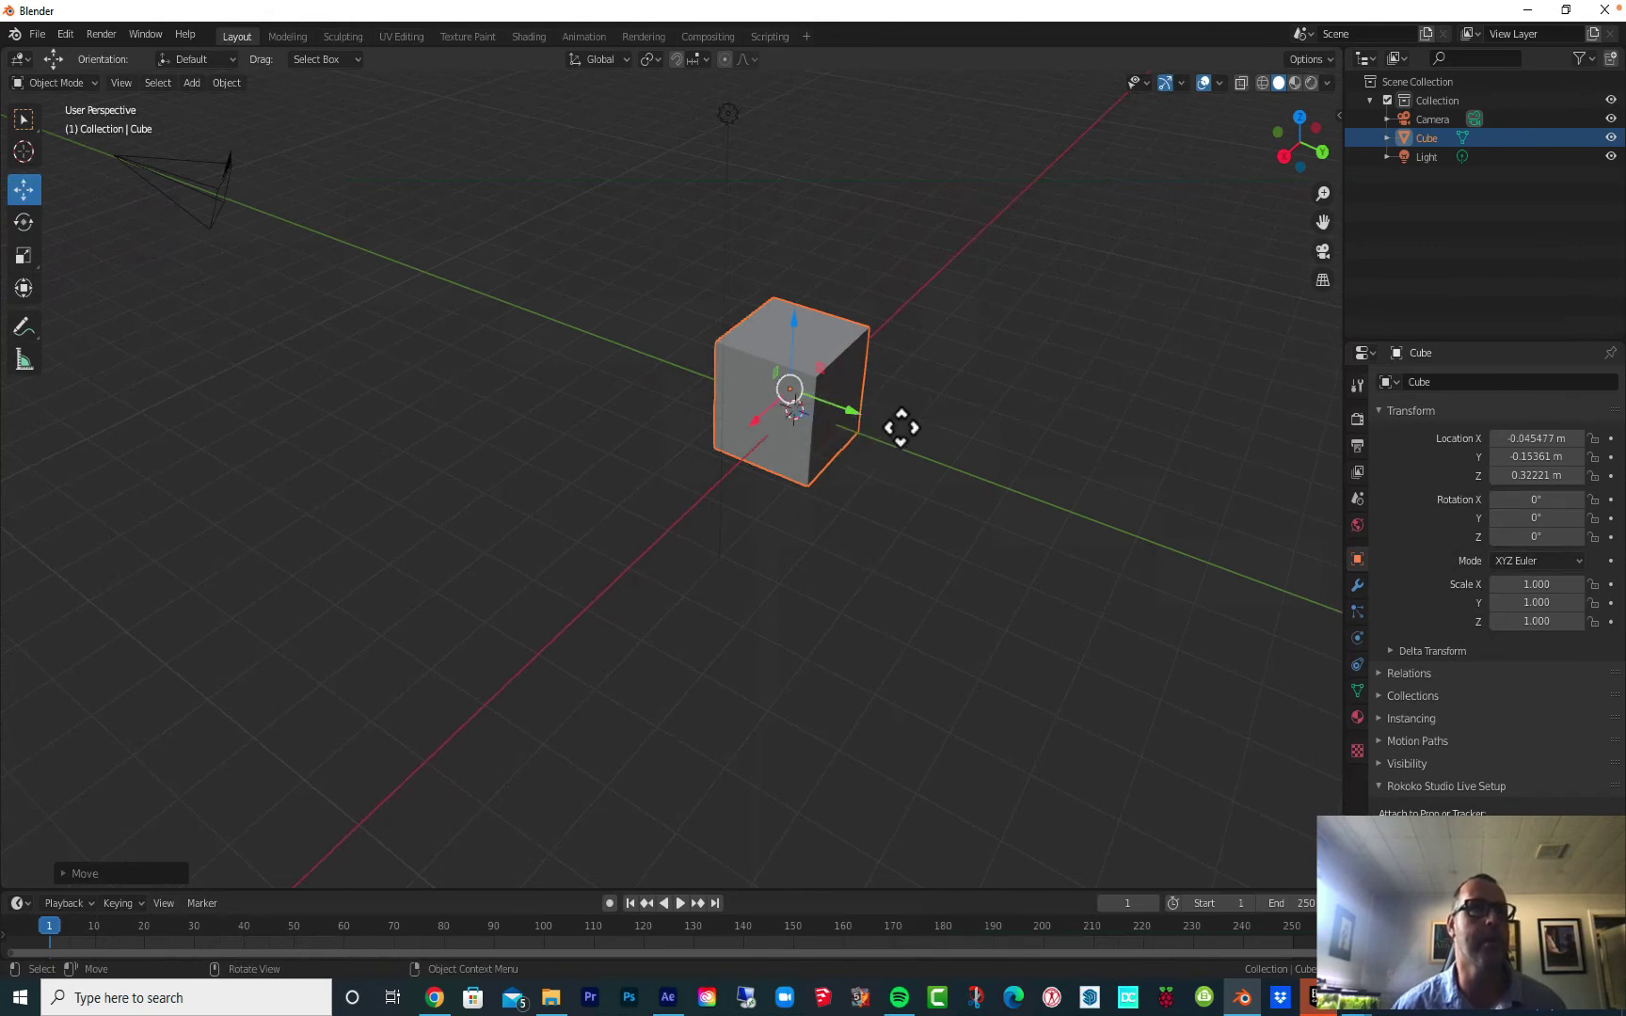
pyautogui.moveTo(900, 428); pyautogui.dragTo(866, 425)
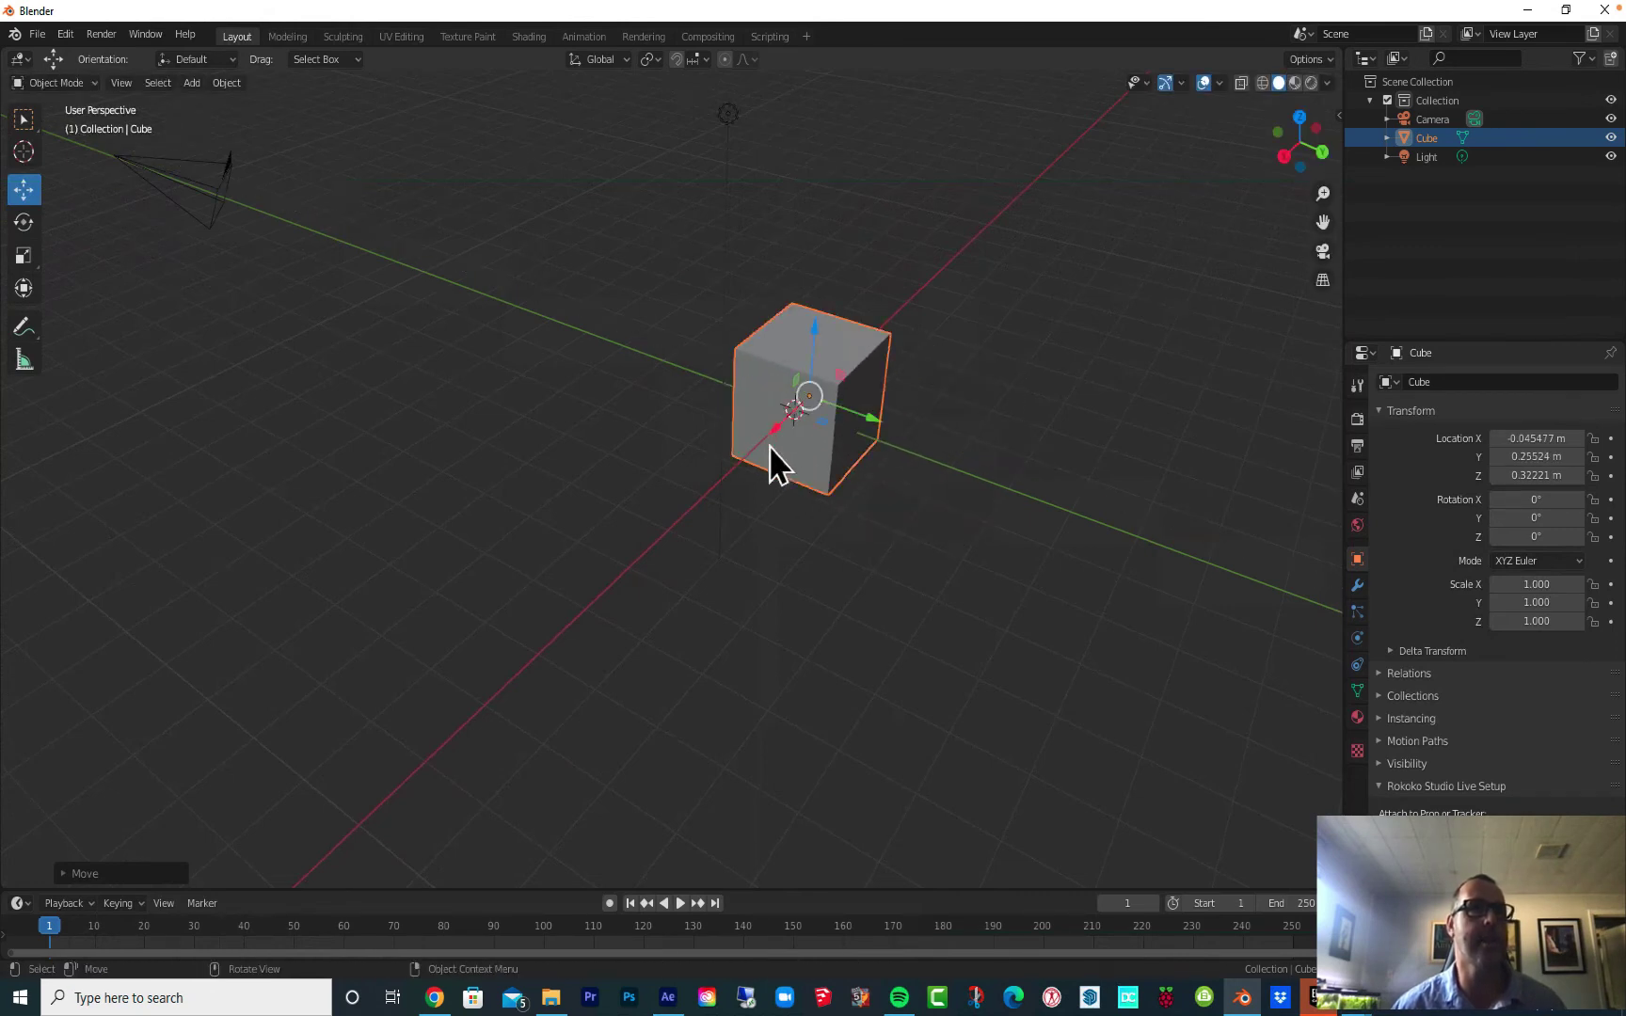
pyautogui.press('g')
pyautogui.rightClick(744, 428)
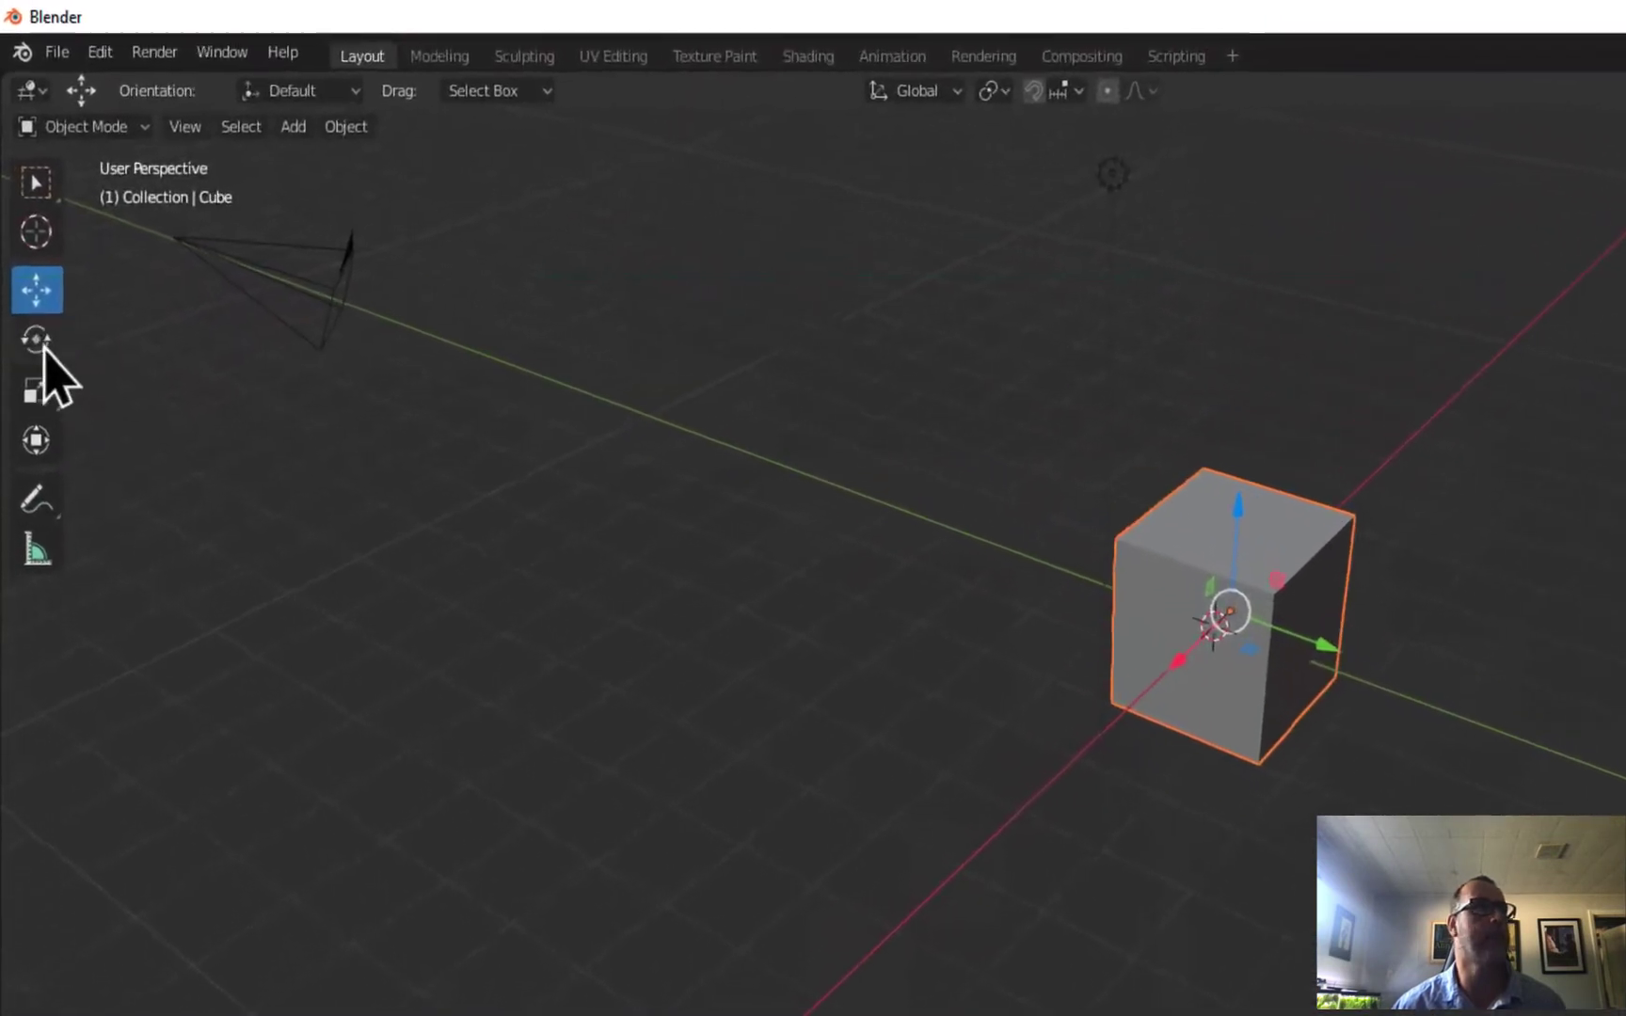
# Try the Rotate tool on the cube, including a turn about the X axis, and undo the rotations.
pyautogui.click(38, 340)
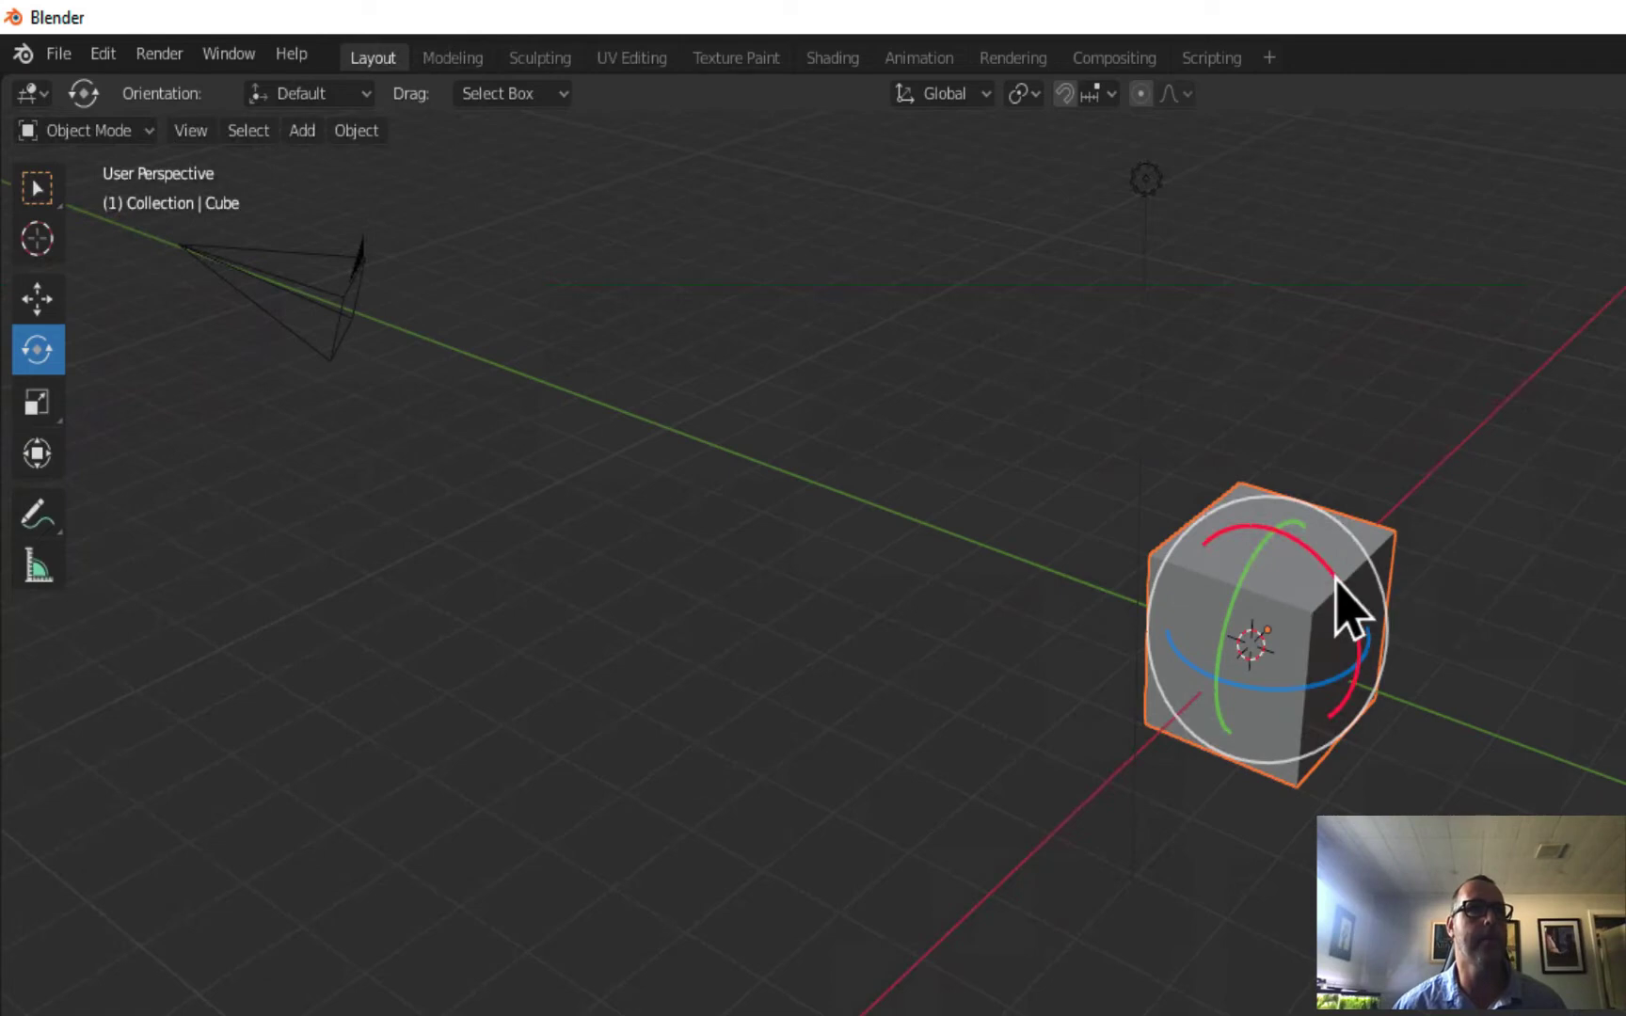
pyautogui.moveTo(1337, 574); pyautogui.dragTo(1222, 631)
pyautogui.hotkey('ctrl', 'z')
pyautogui.hotkey('ctrl', 'z')
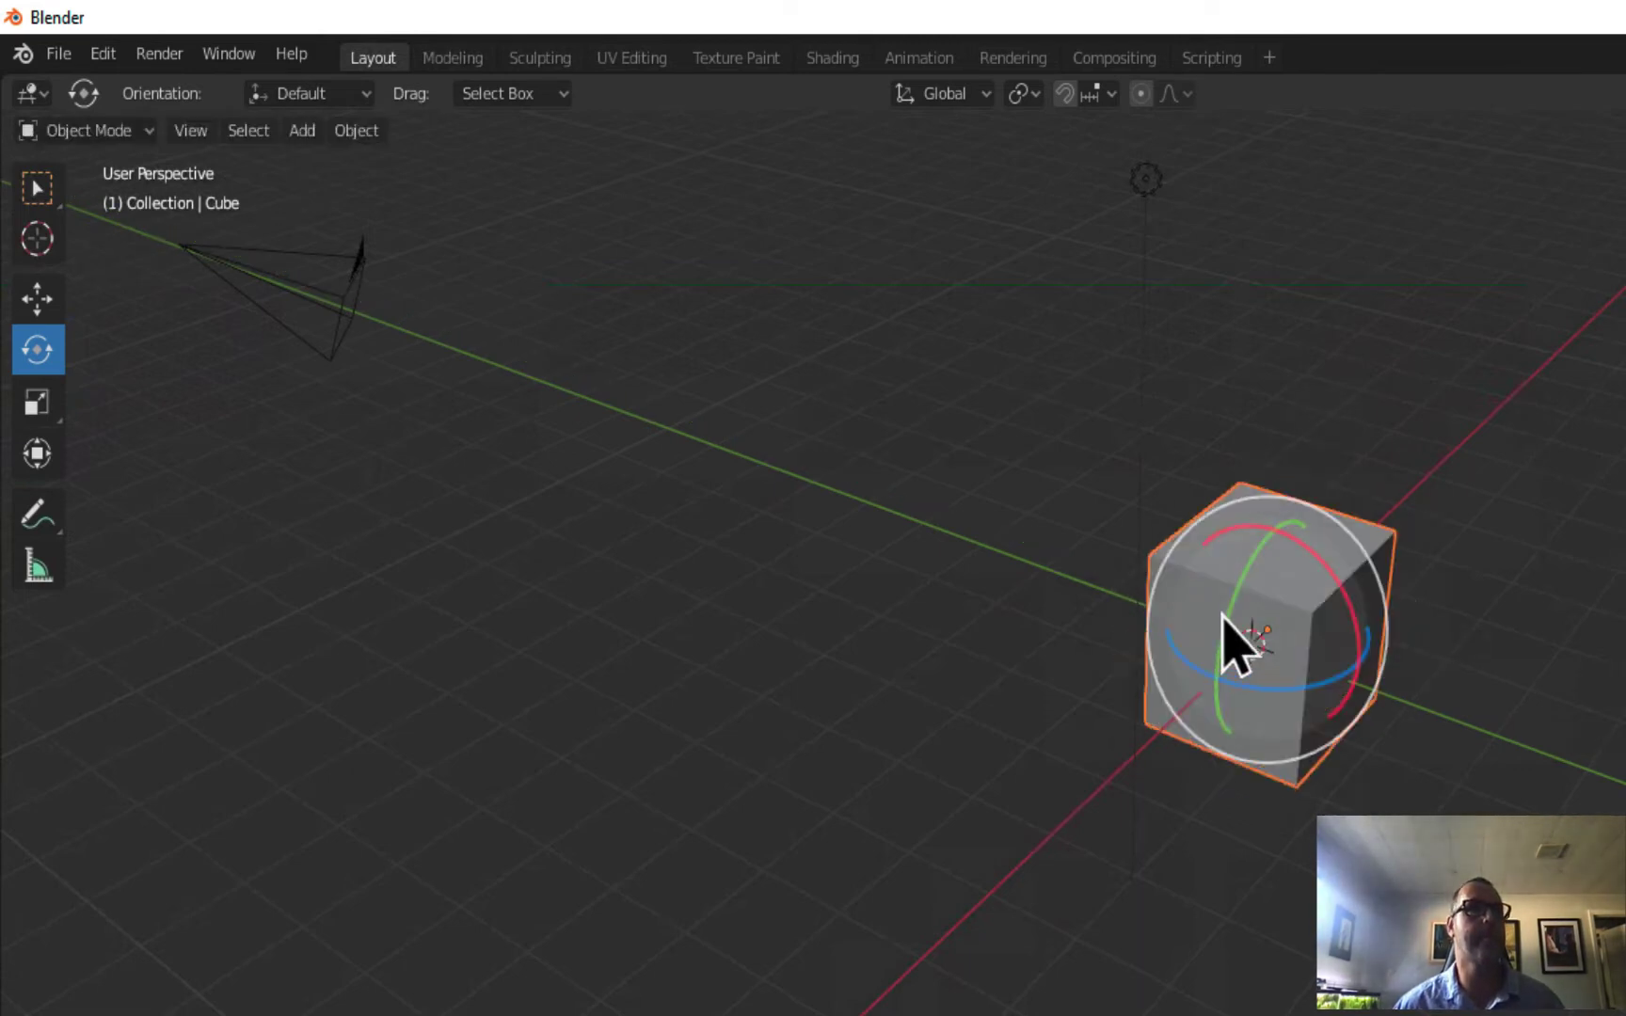
pyautogui.moveTo(1353, 540); pyautogui.dragTo(1412, 612)
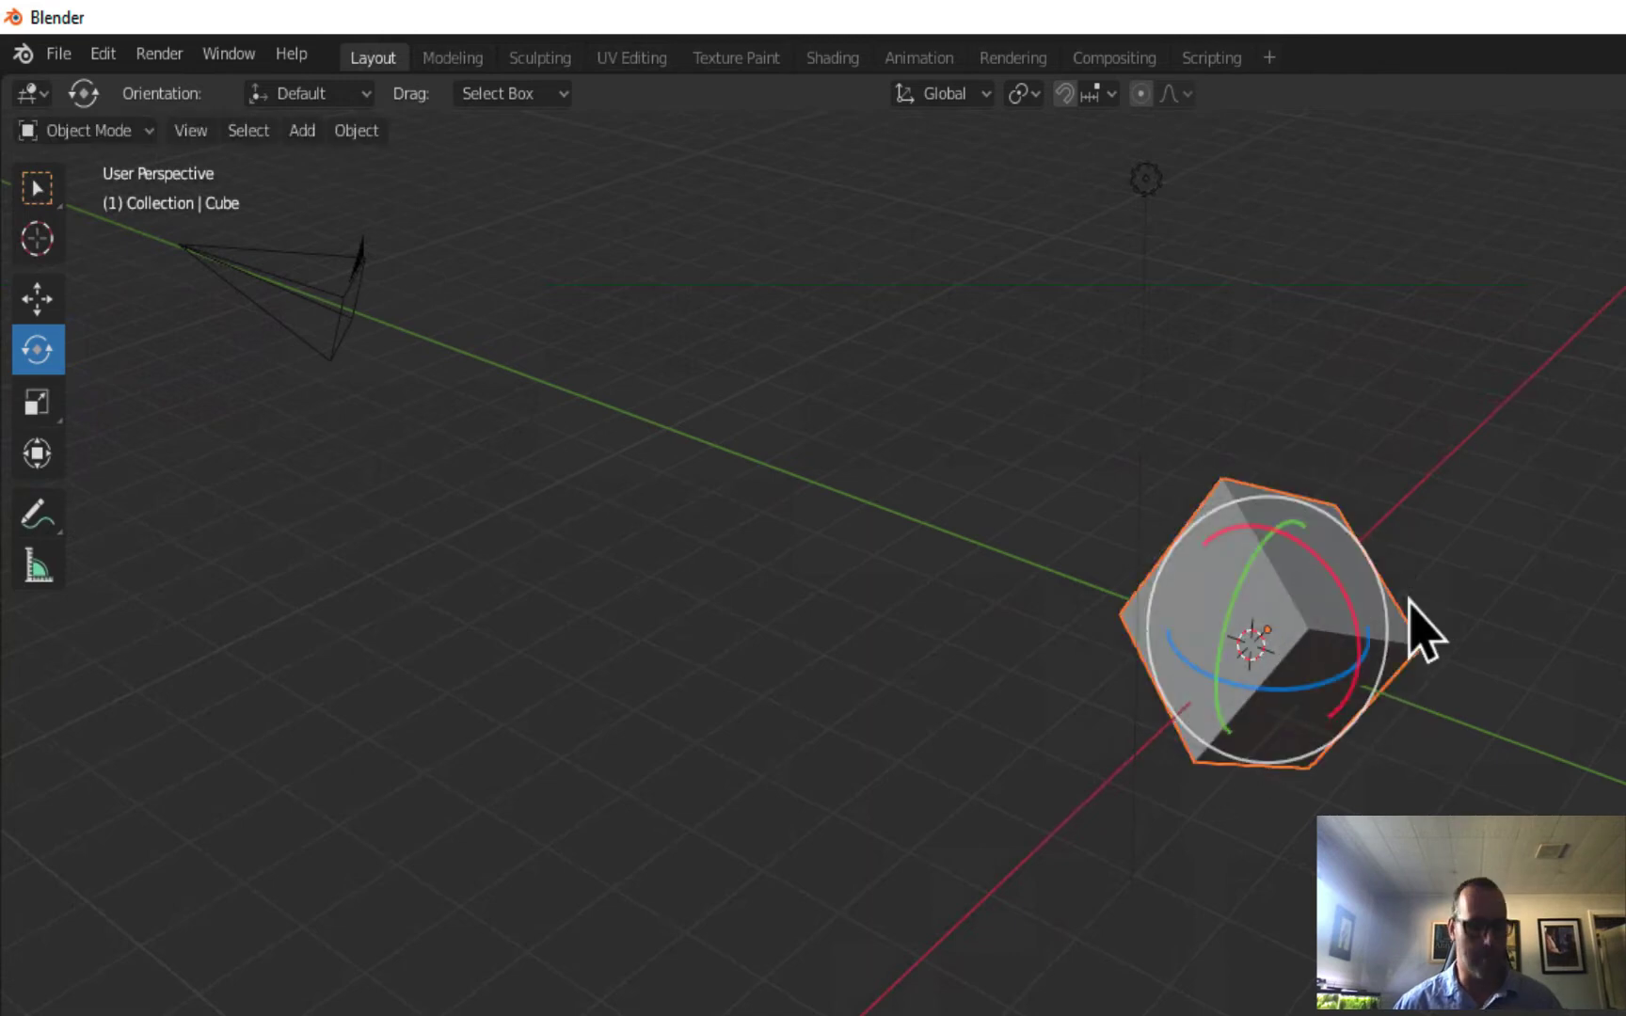
# Scale the cube freehand with the Scale tool to about X 0.99, Y 0.74 and Z 0.84.
pyautogui.click(36, 403)
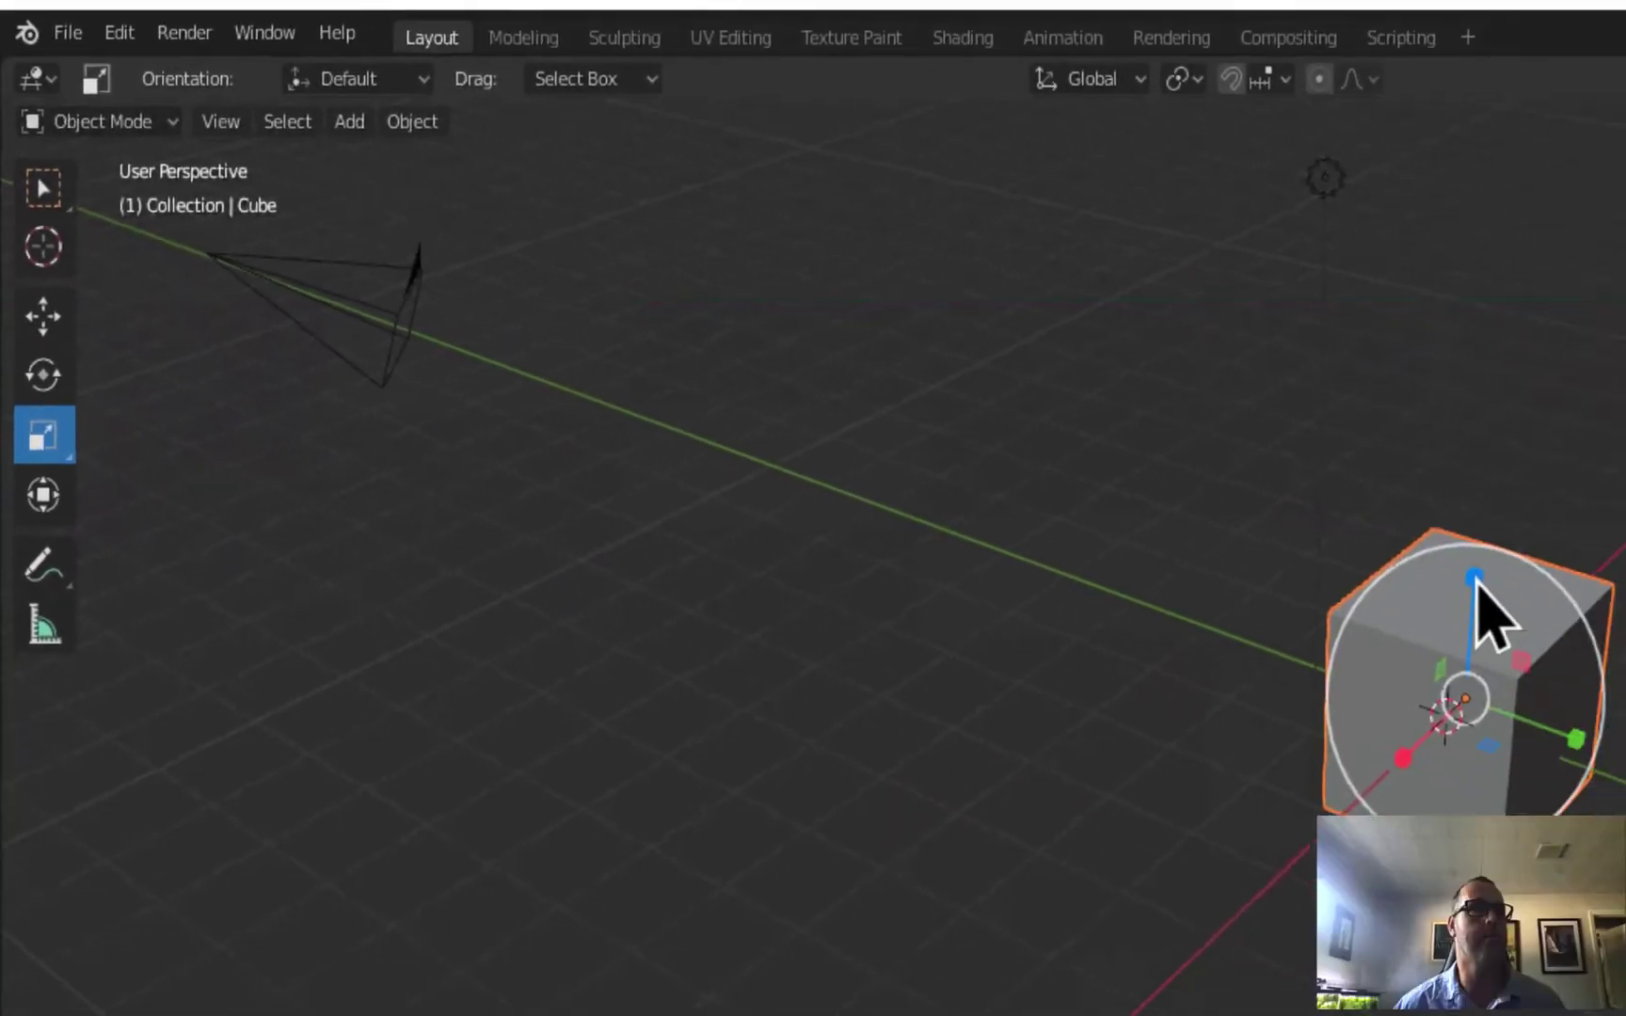
pyautogui.moveTo(1473, 575)
pyautogui.mouseDown()
pyautogui.moveTo(1490, 504)
pyautogui.moveTo(1476, 577)
pyautogui.mouseUp()
pyautogui.moveTo(1365, 666); pyautogui.dragTo(1623, 715)
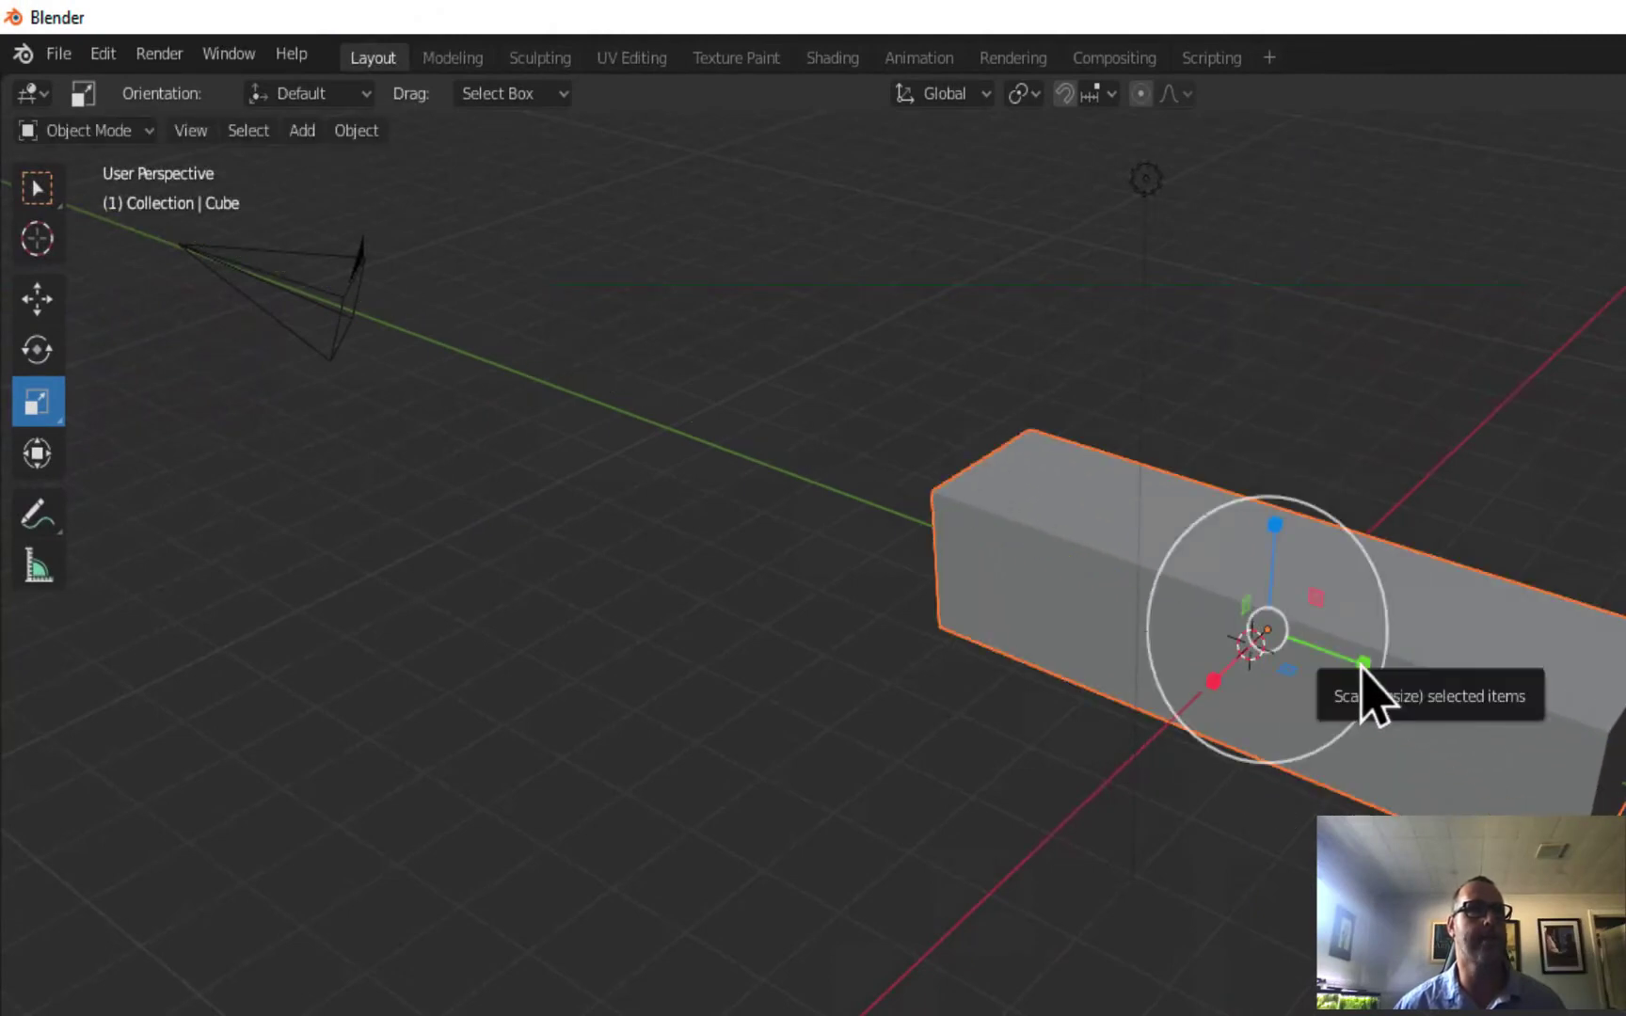
pyautogui.moveTo(1366, 670); pyautogui.dragTo(1283, 650)
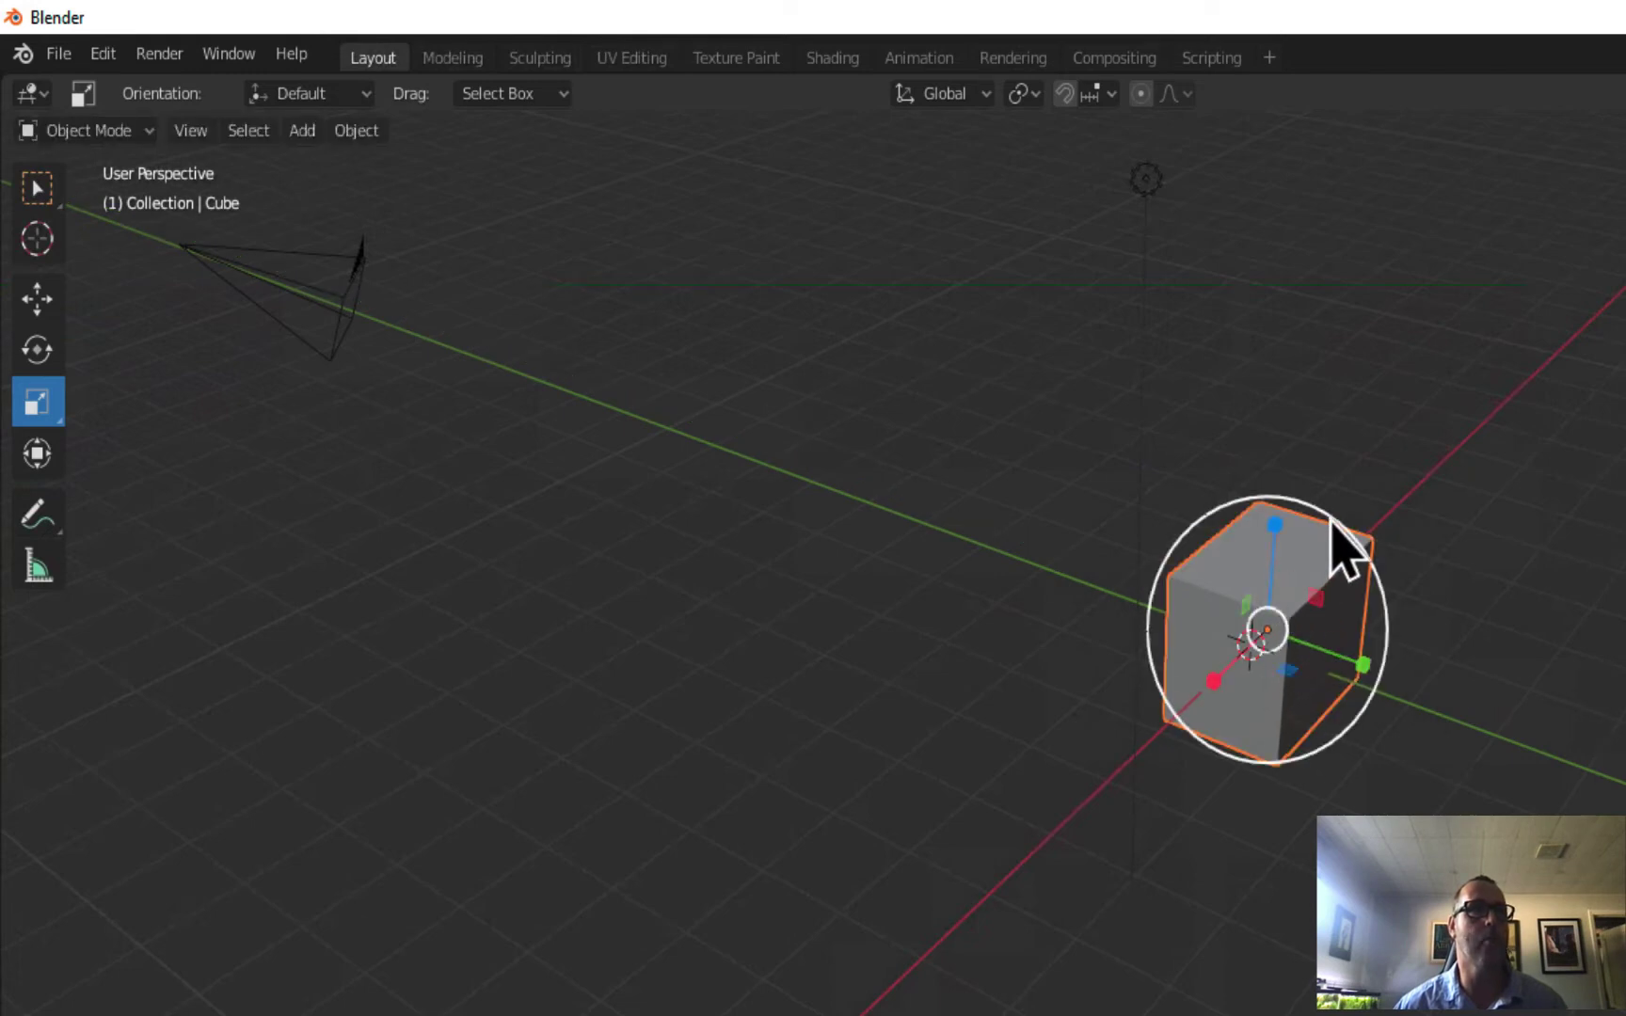
pyautogui.moveTo(1332, 520); pyautogui.dragTo(1364, 541)
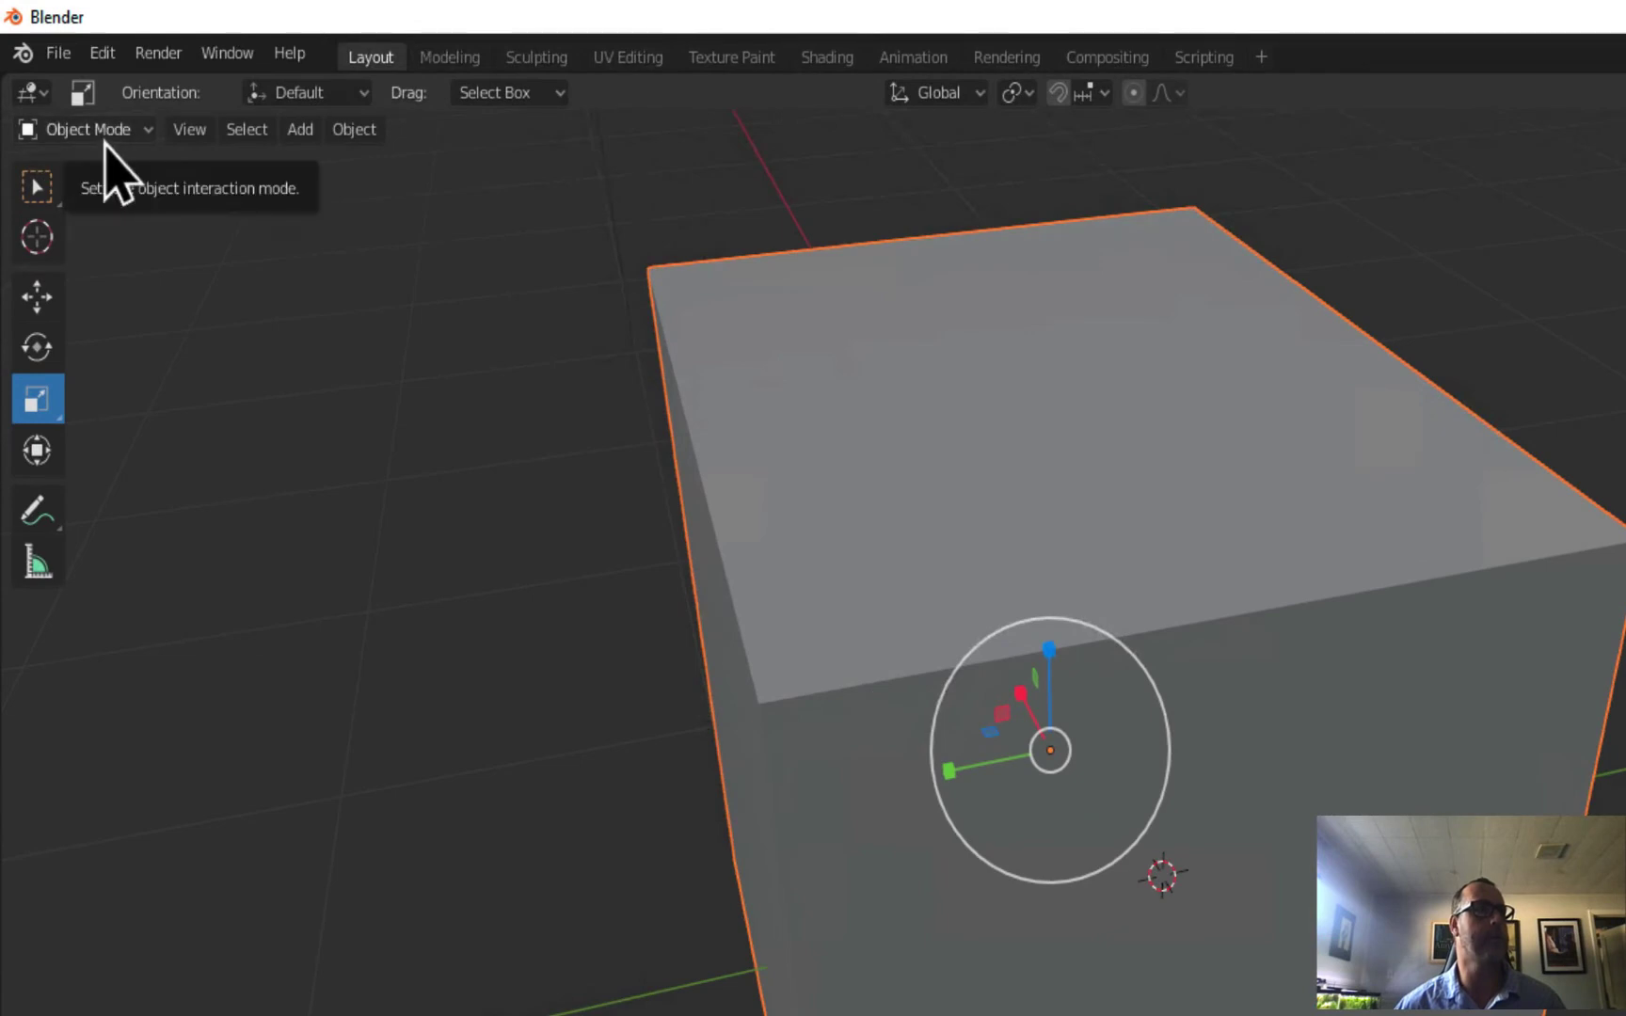
# Switch the cube to Edit Mode and select the nearest corner vertex of its top face.
pyautogui.click(111, 141)
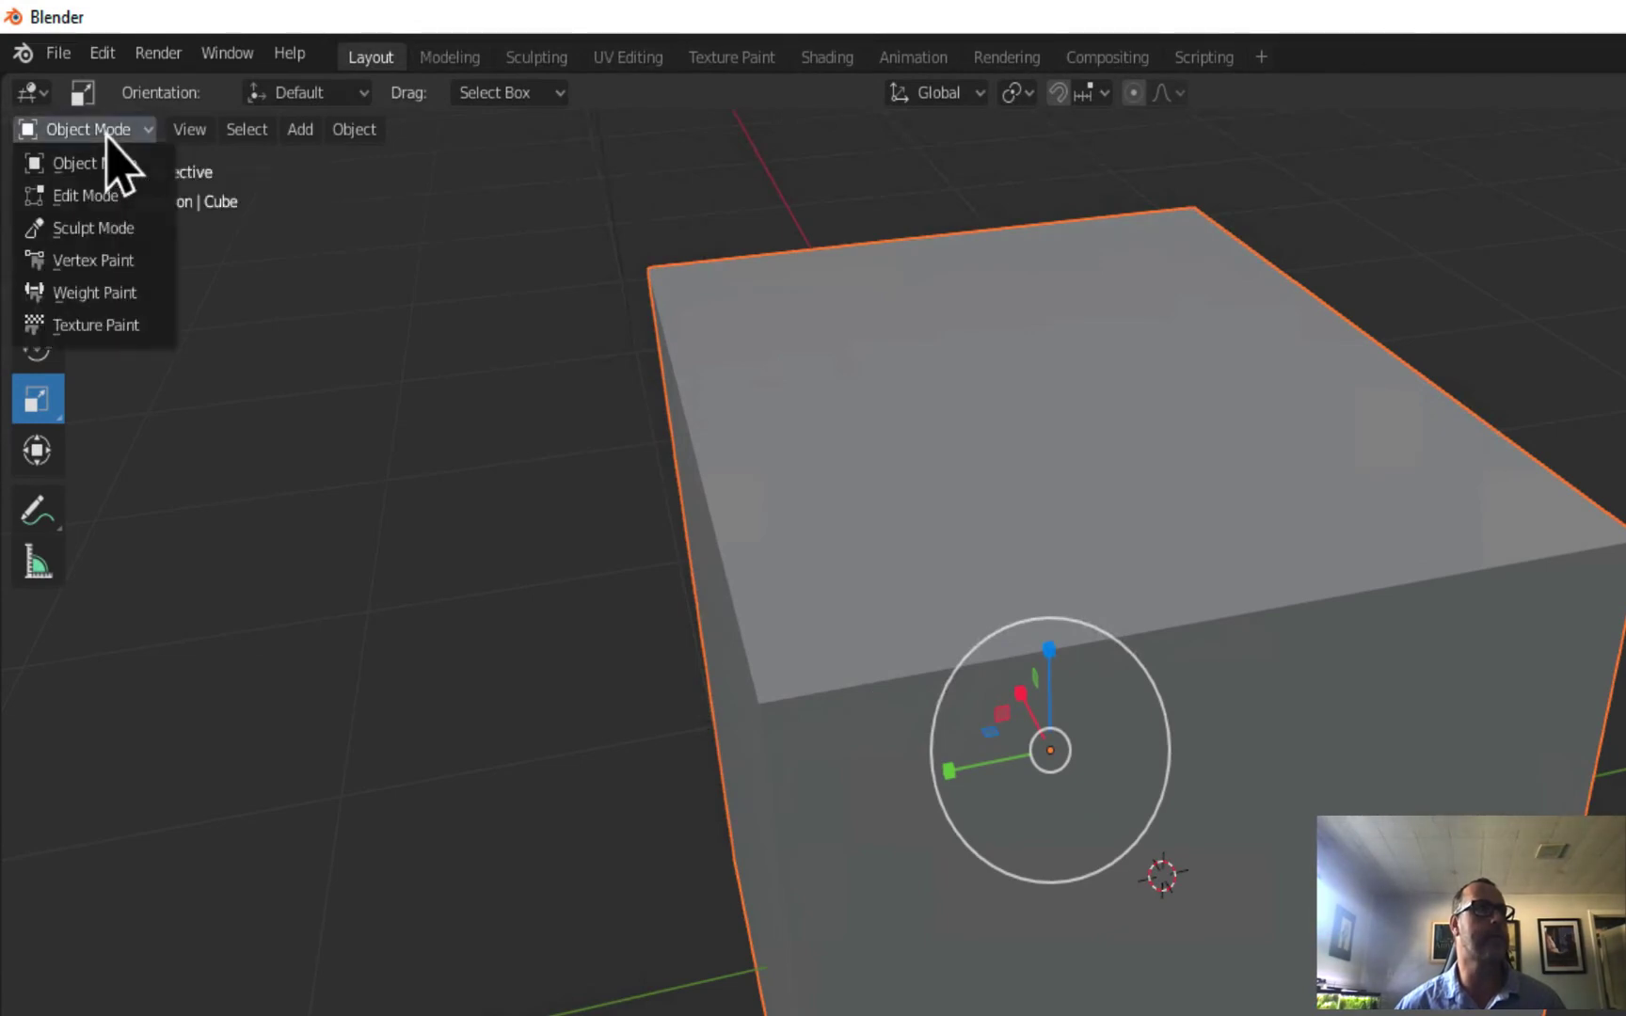
pyautogui.click(102, 195)
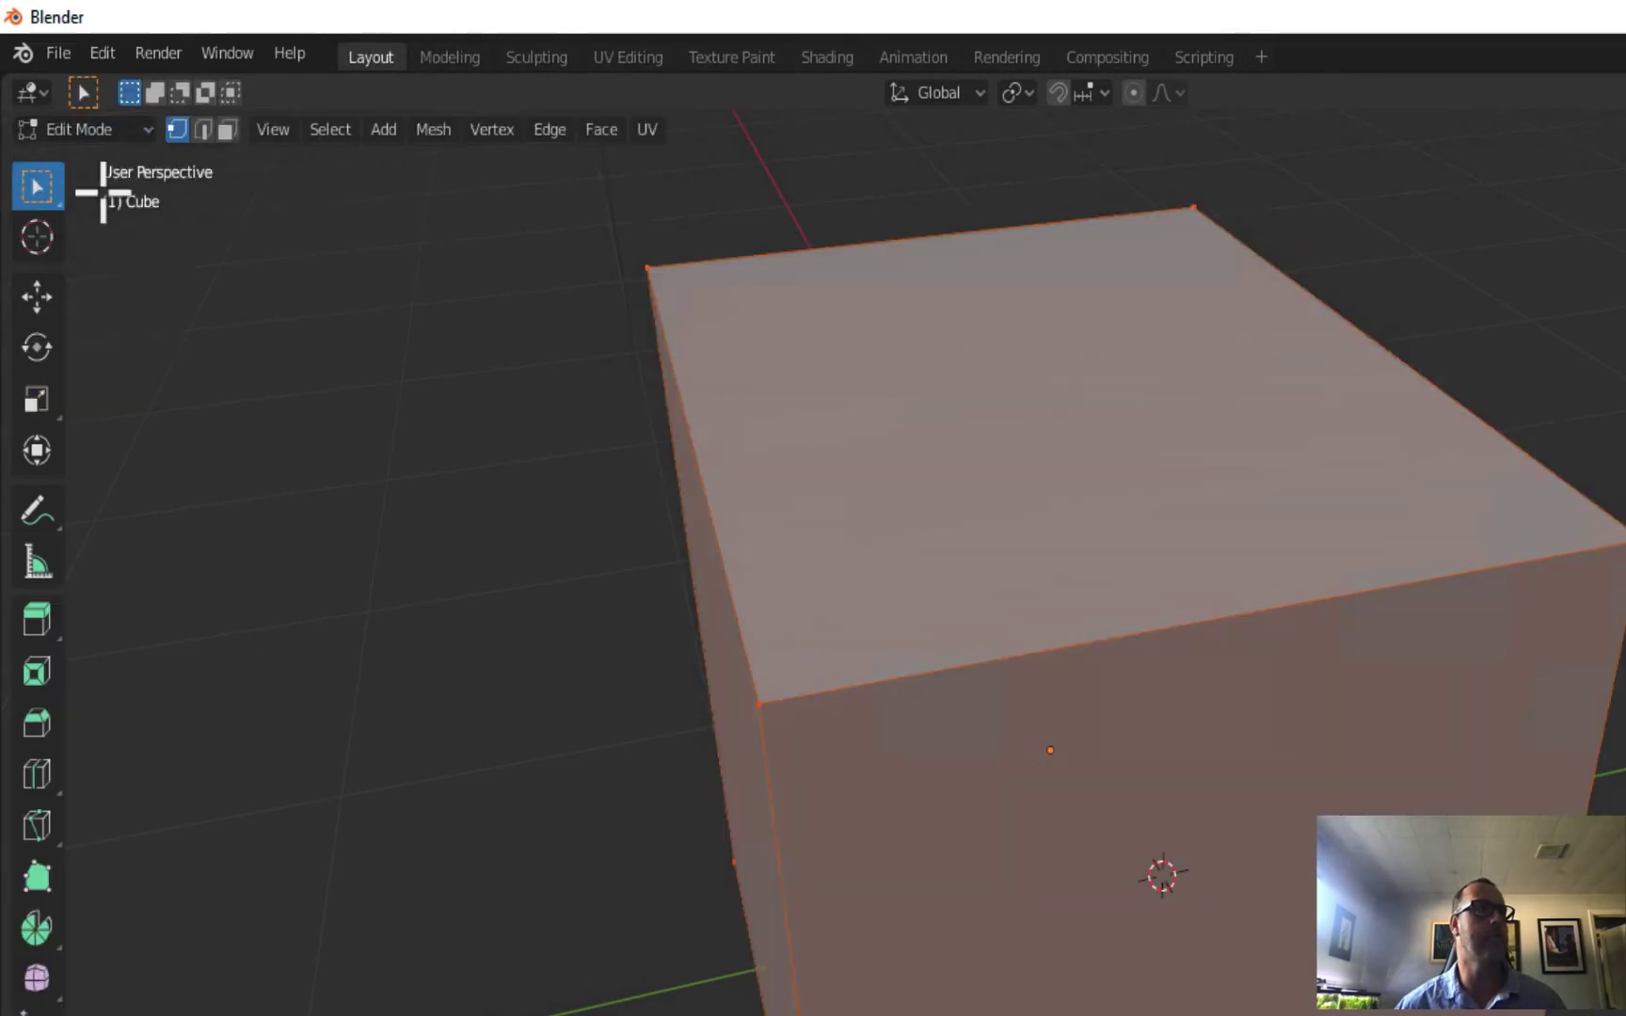
pyautogui.click(758, 700)
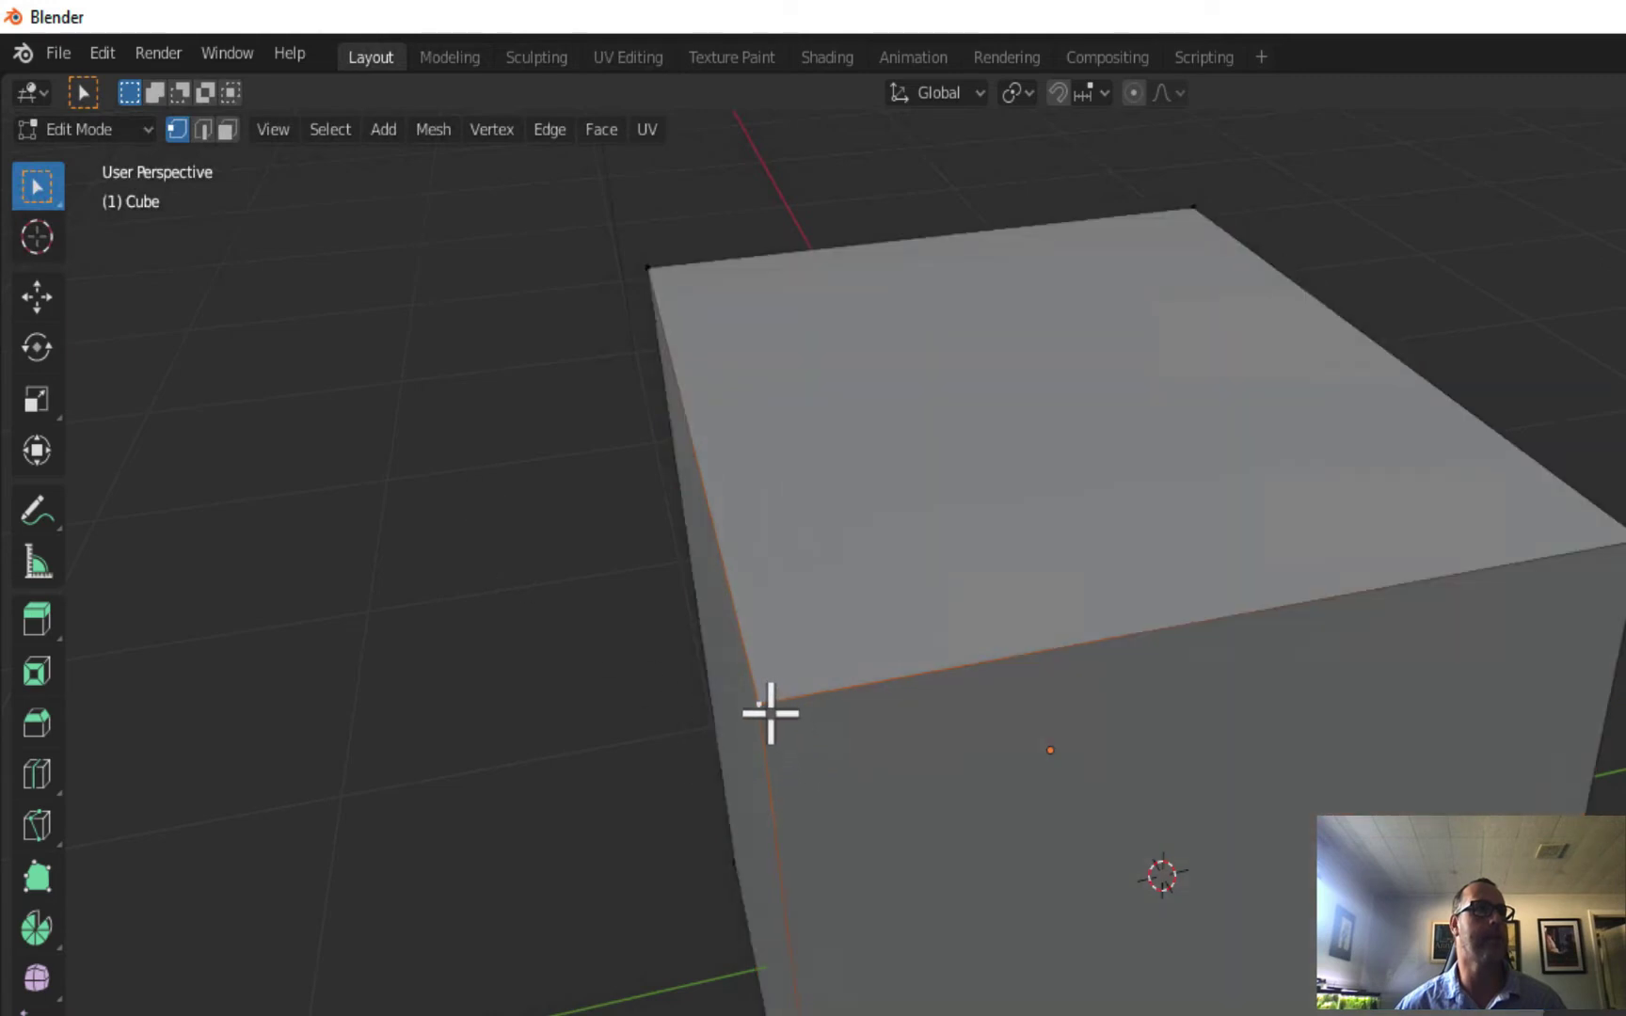
# Clear the vertex selection and preview the cube in Wireframe shading before returning to Solid shading.
pyautogui.click(863, 788)
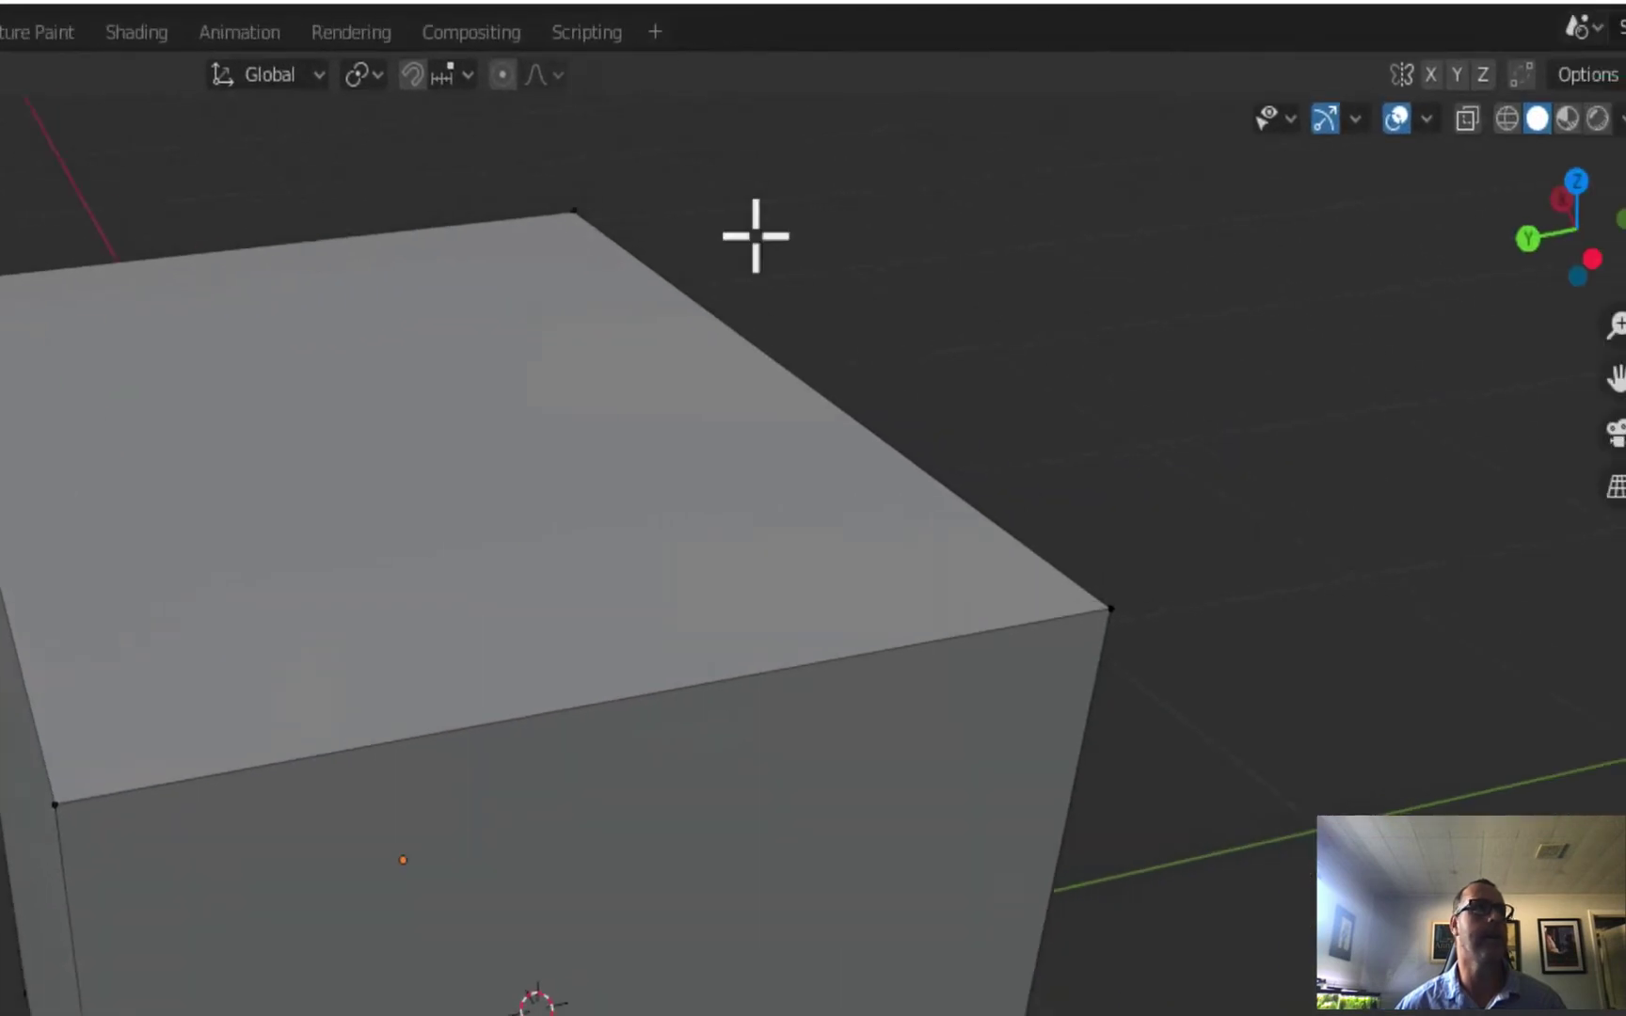
pyautogui.click(1374, 116)
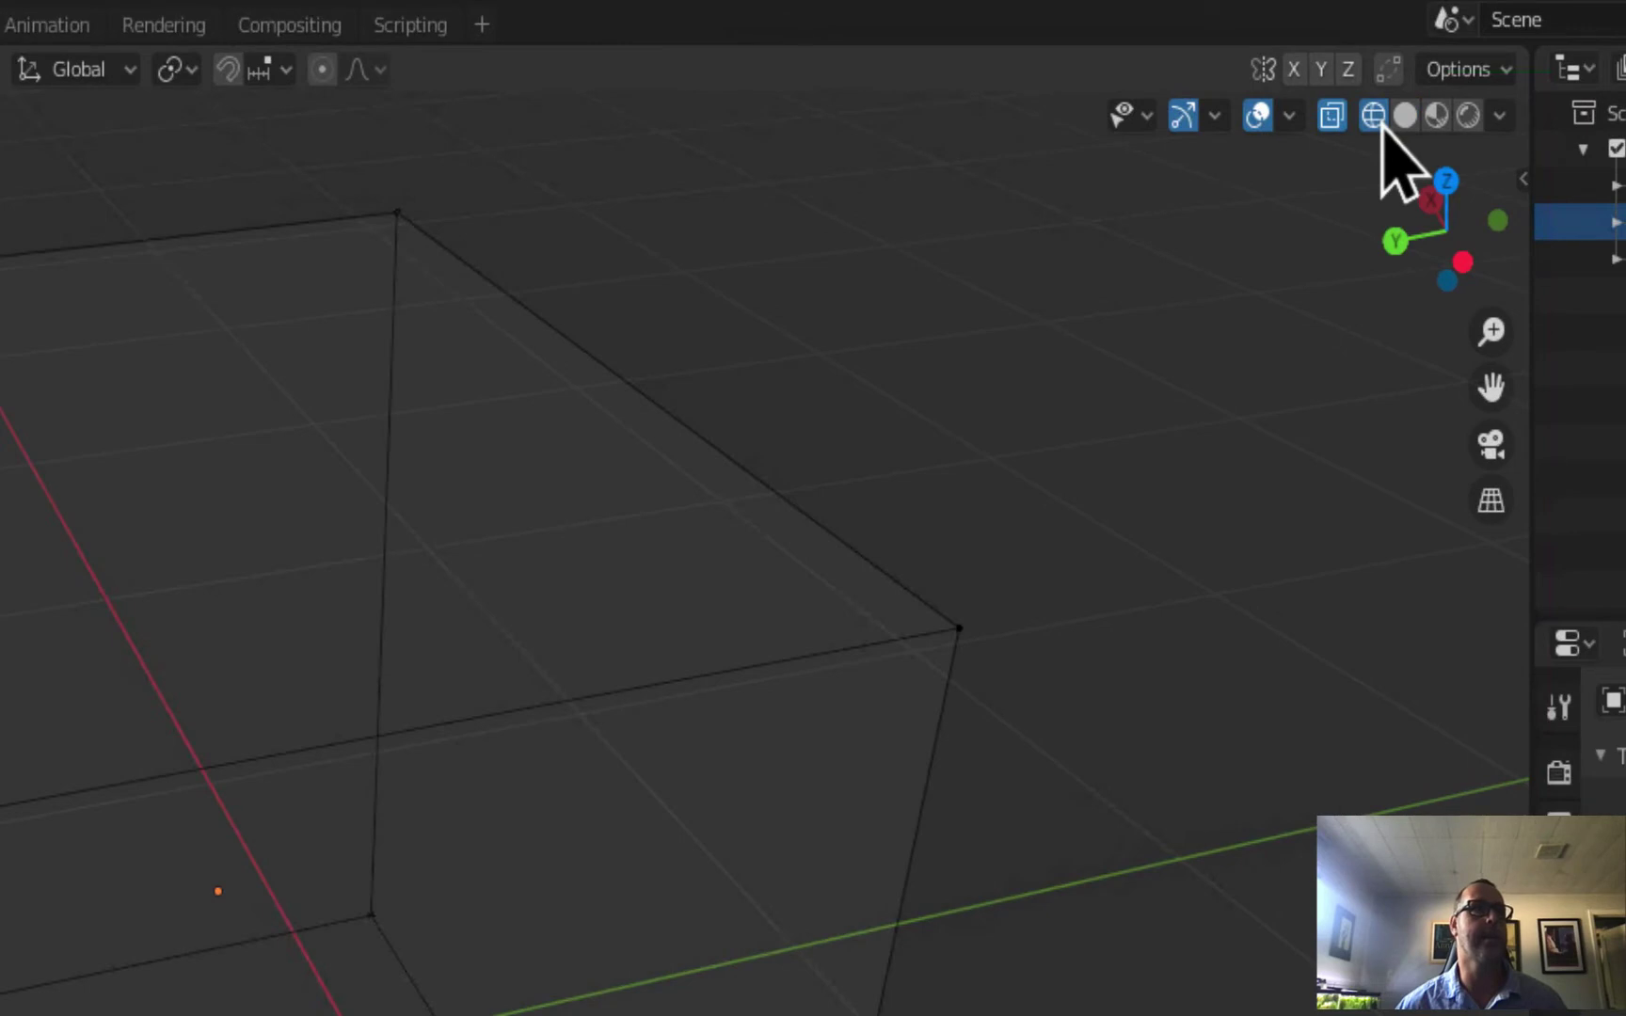
pyautogui.click(1404, 116)
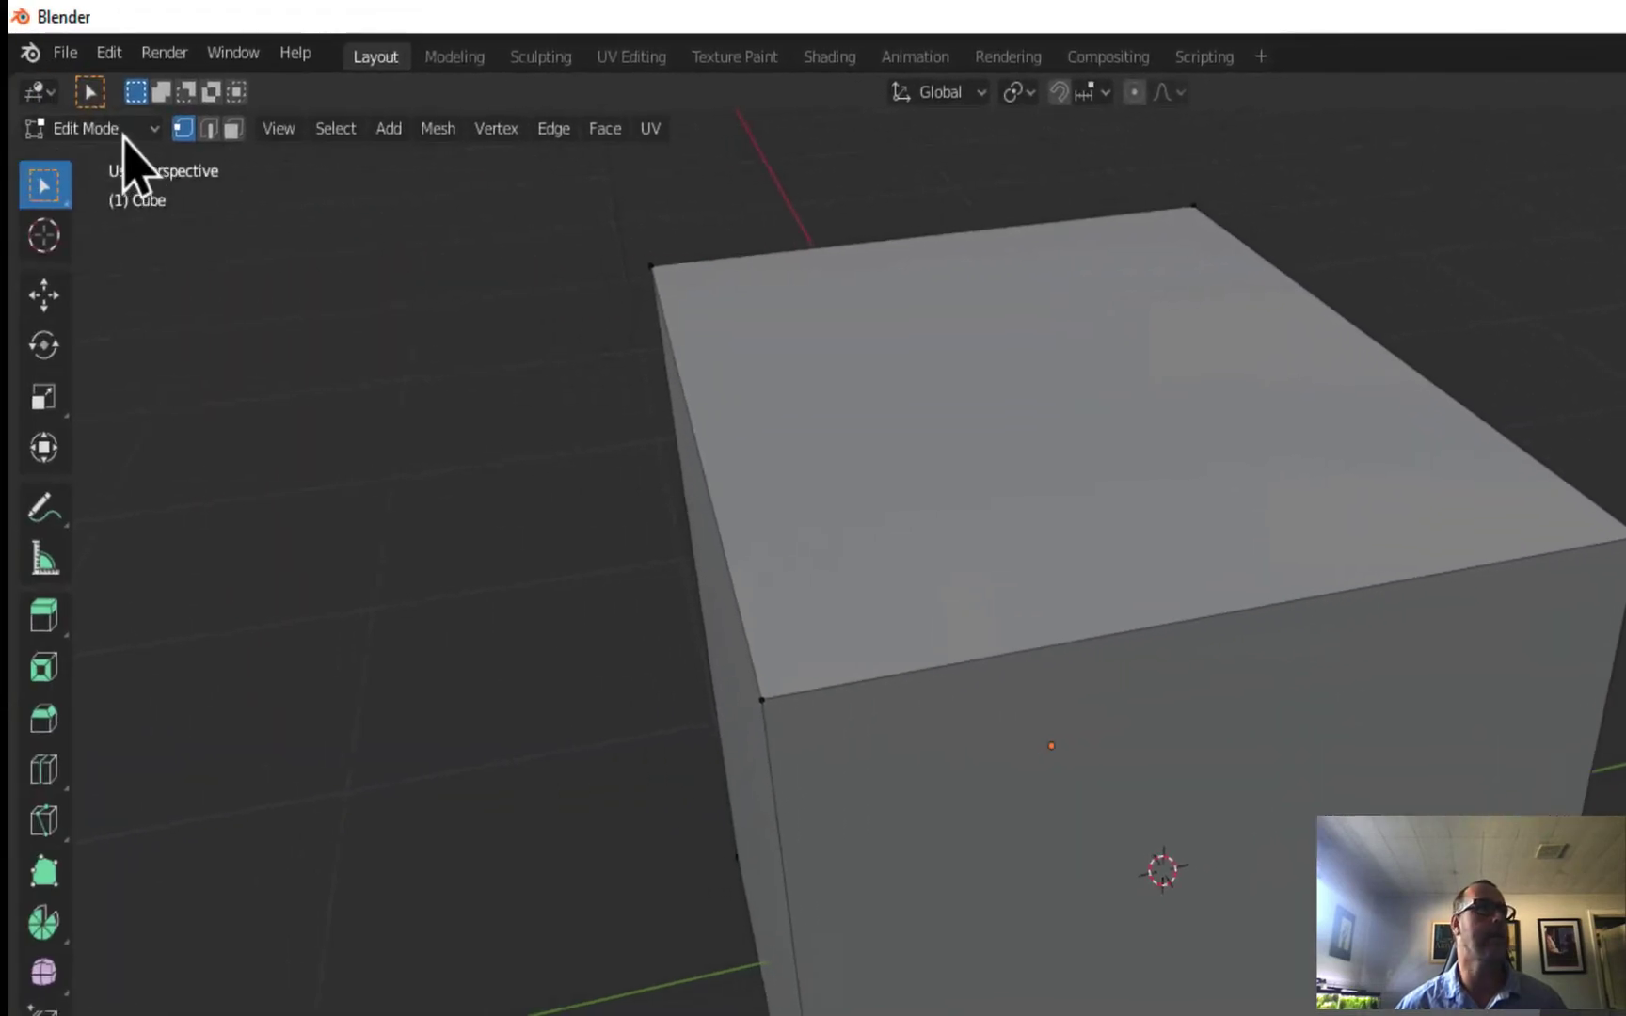
# Switch to Sculpt Mode and deform the cube's near side inward with the Elastic Deform brush at 50 px radius and 0.500 strength.
pyautogui.click(123, 132)
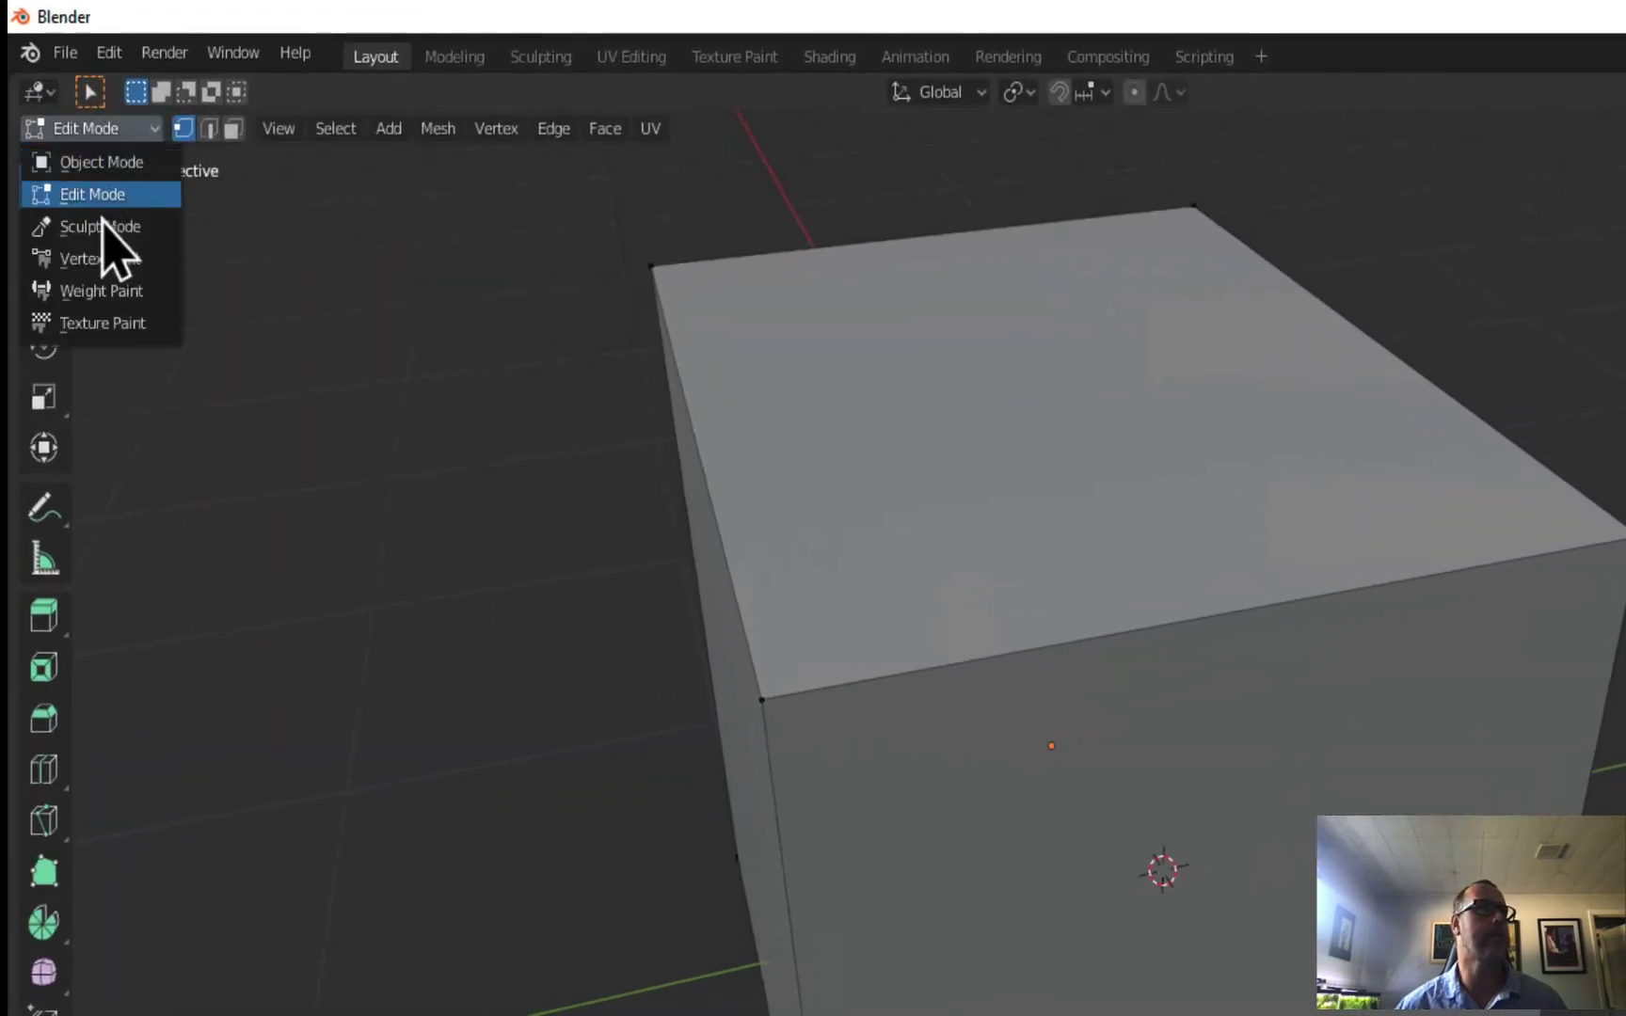
pyautogui.click(103, 230)
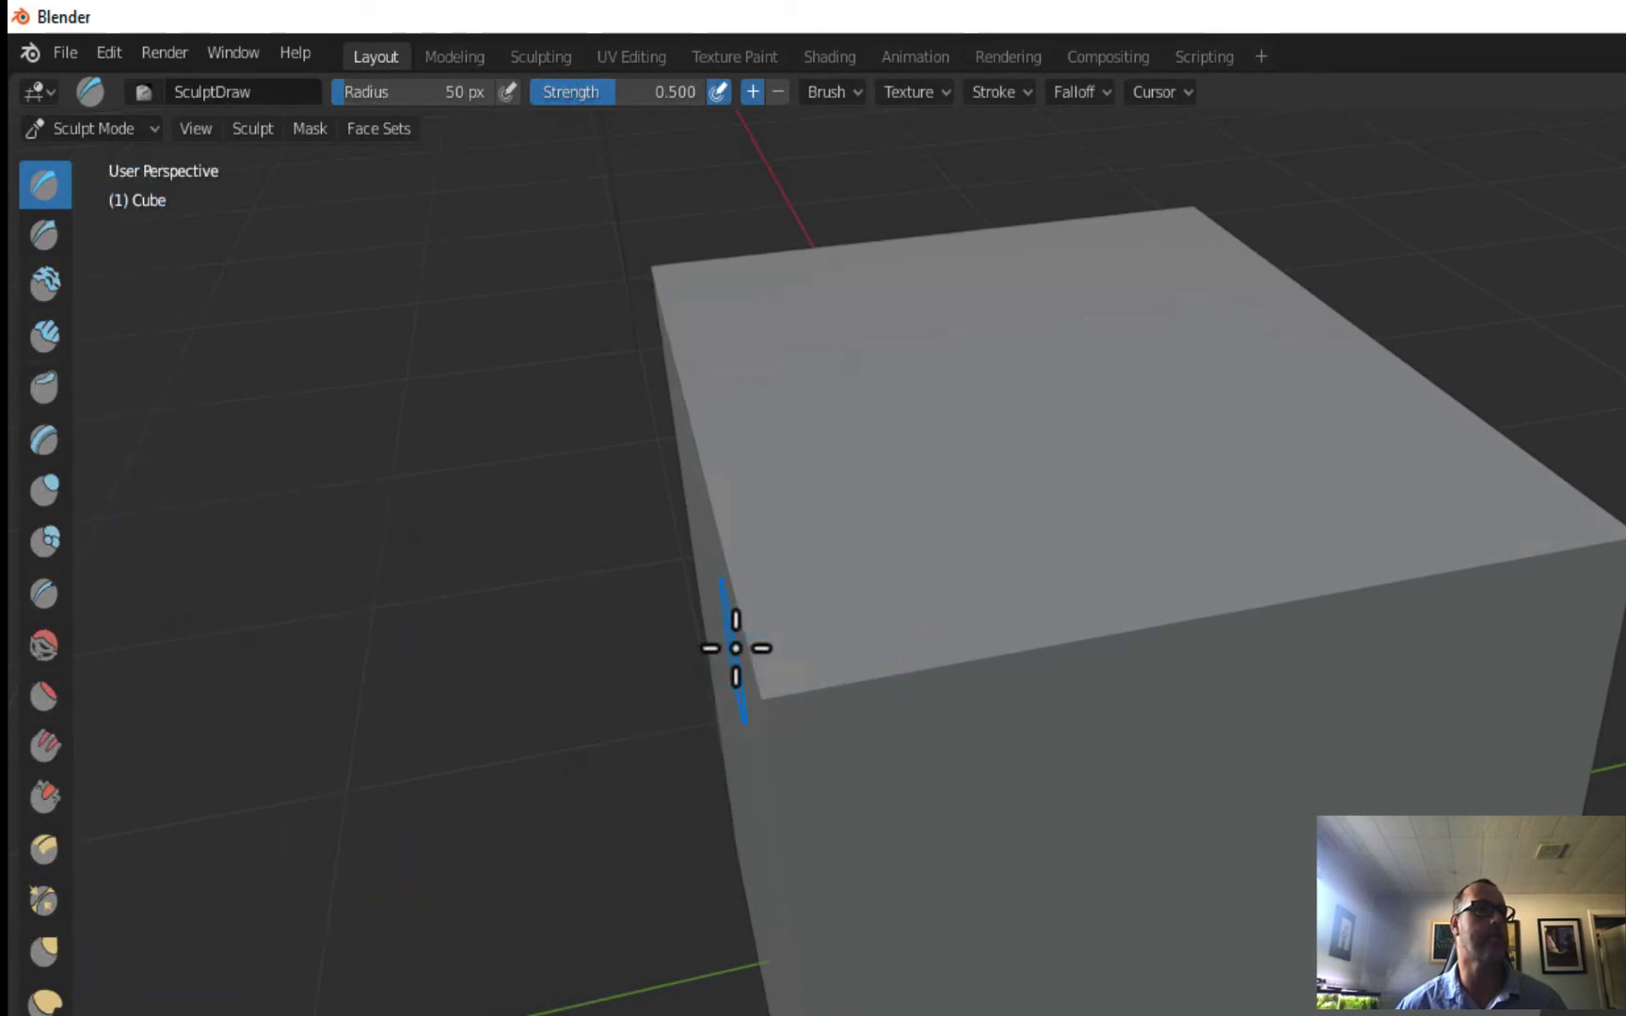
pyautogui.click(42, 1002)
pyautogui.moveTo(739, 664)
pyautogui.mouseDown()
pyautogui.moveTo(966, 661)
pyautogui.moveTo(1527, 596)
pyautogui.moveTo(1624, 556)
pyautogui.moveTo(545, 682)
pyautogui.moveTo(896, 973)
pyautogui.mouseUp()
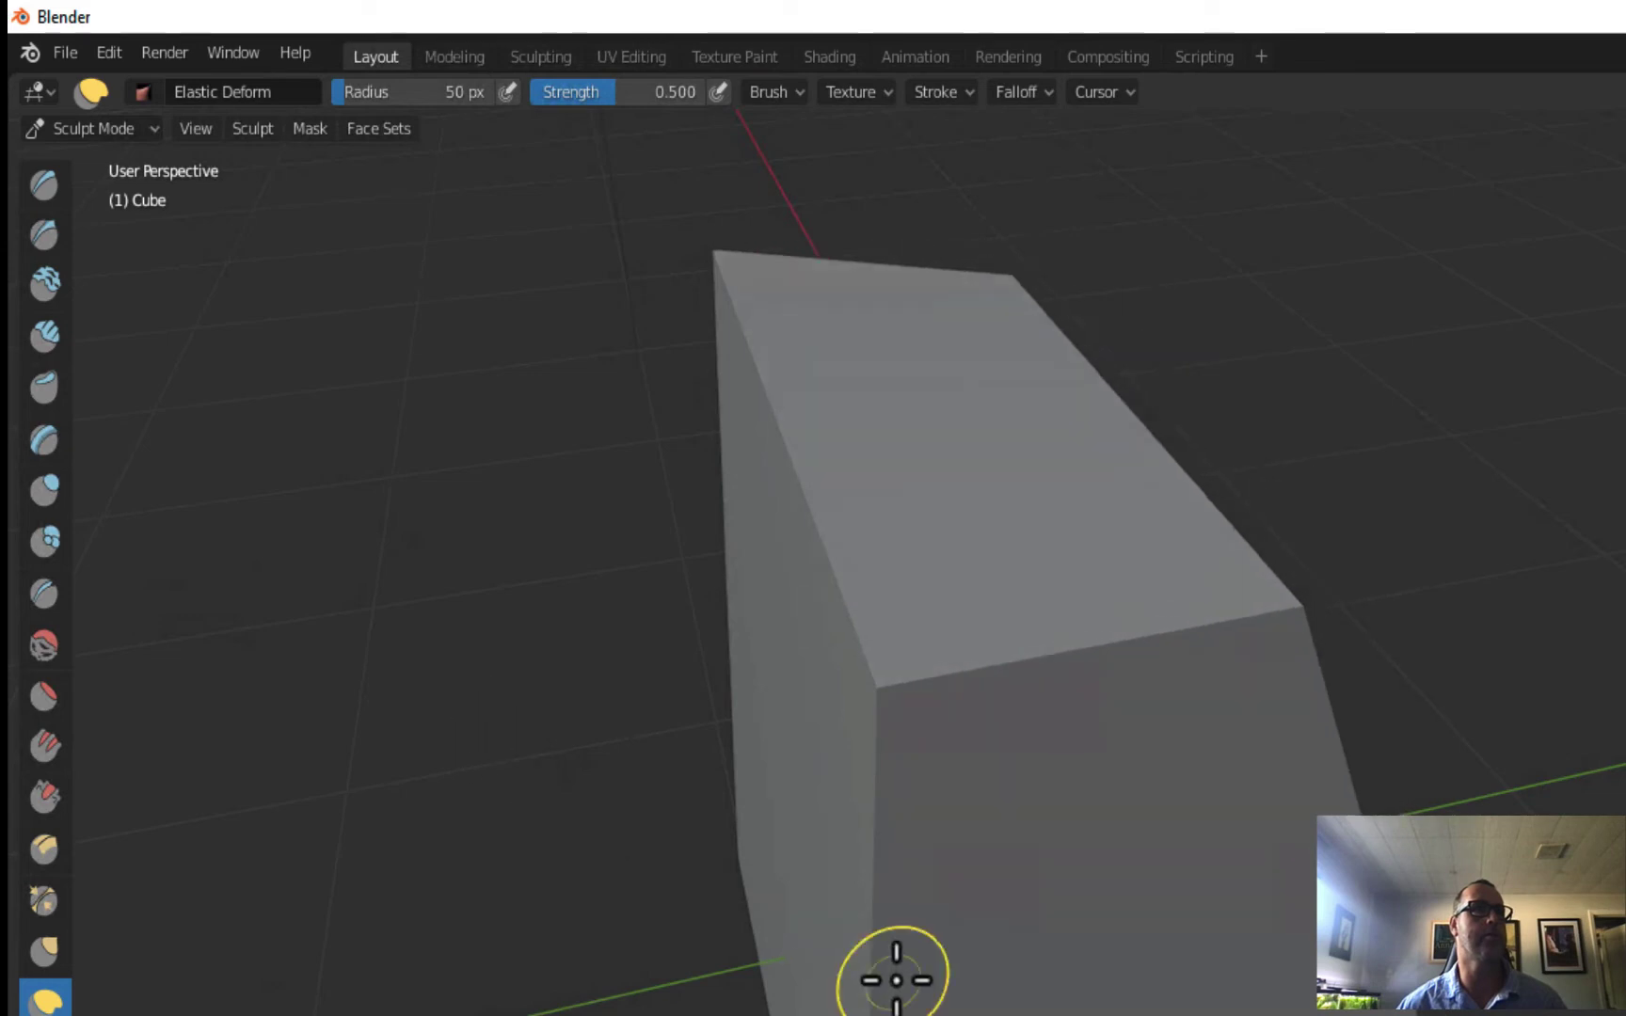
# Undo the Elastic Deform sculpting on the cube.
pyautogui.hotkey('ctrl', 'z')
pyautogui.hotkey('ctrl', 'z')
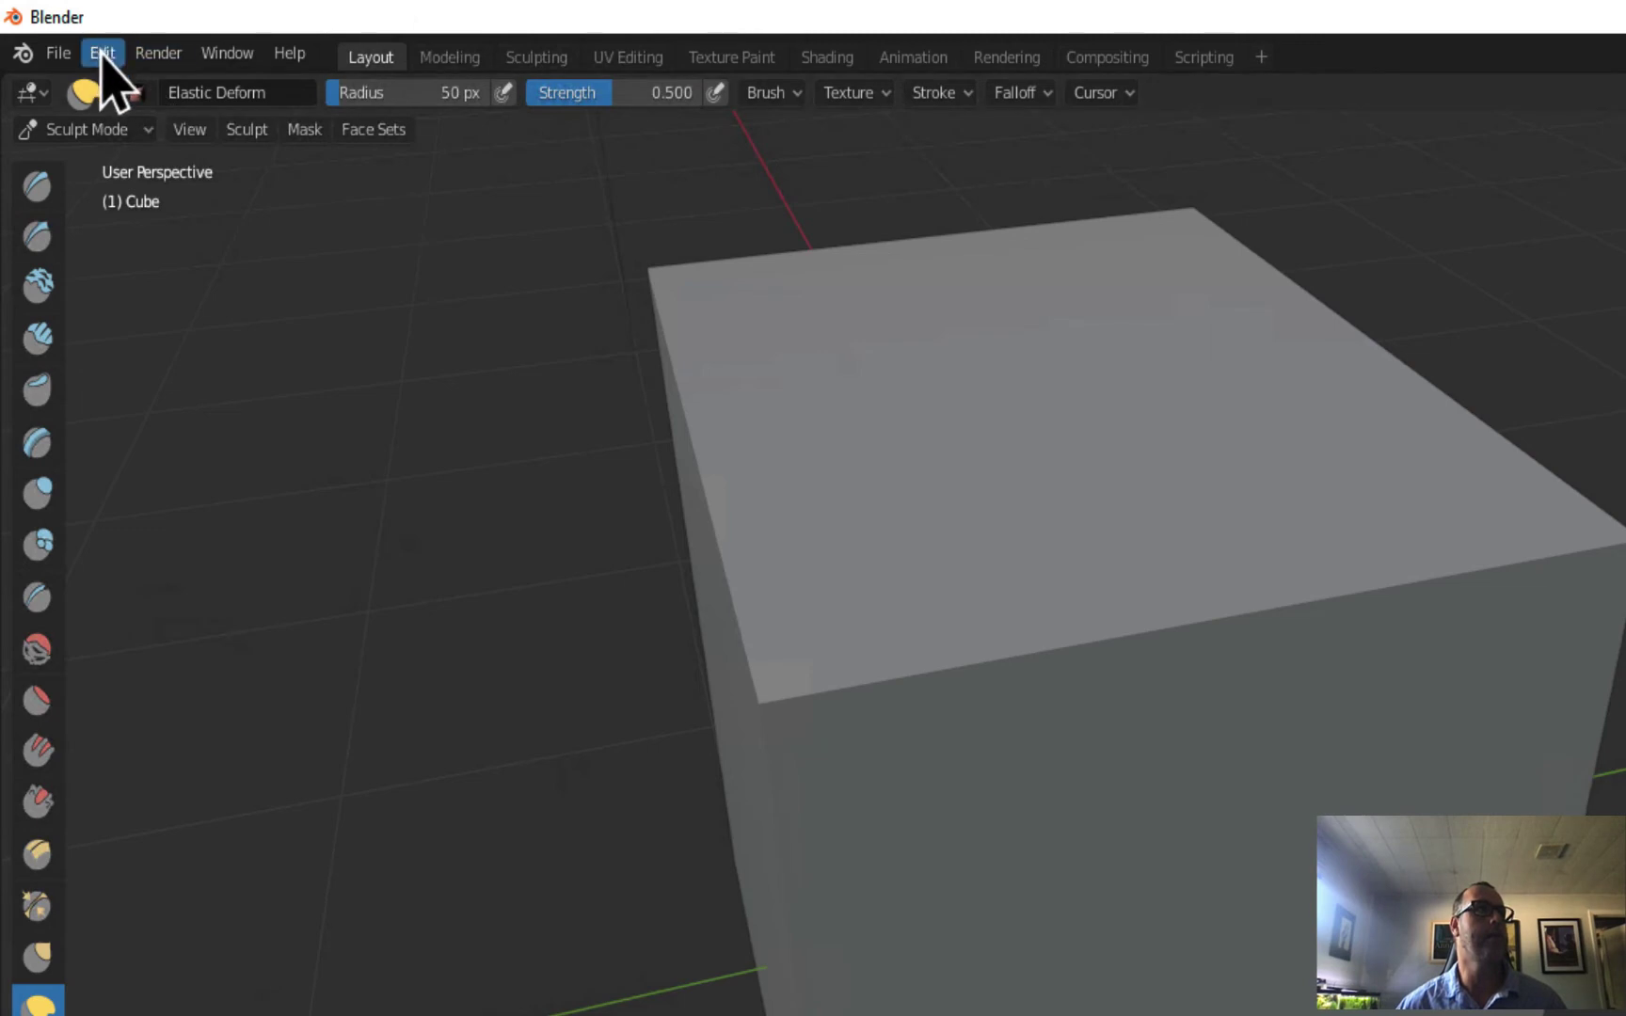
pyautogui.click(101, 54)
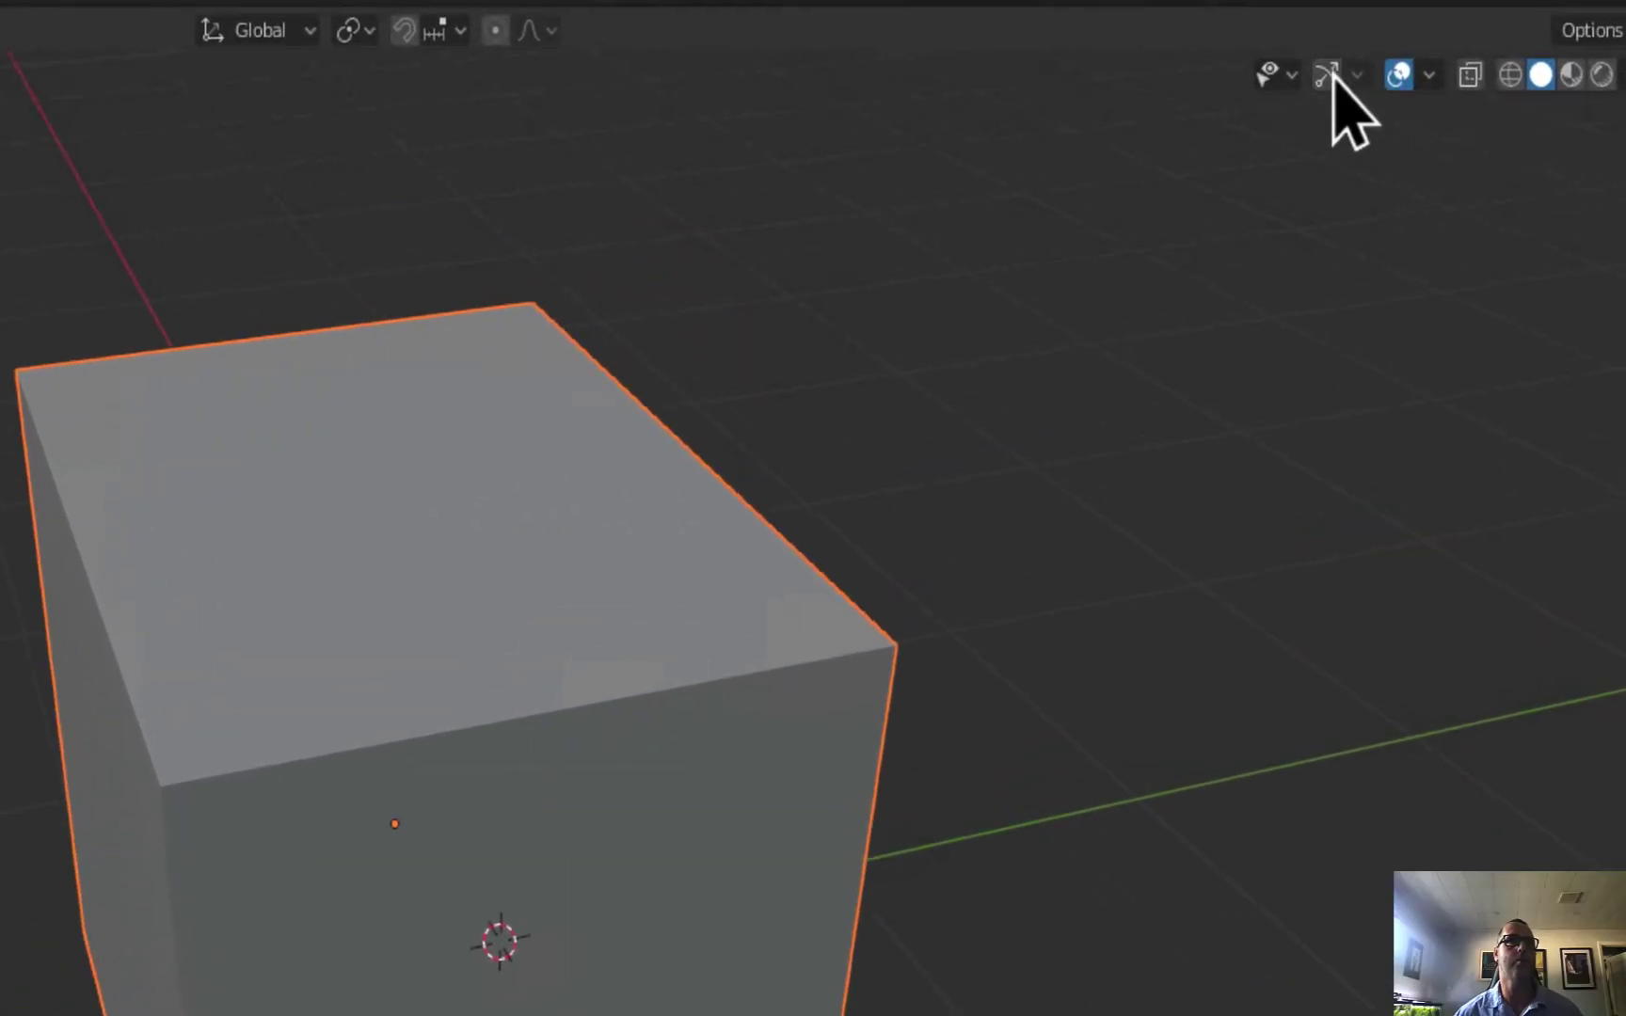
# Turn on the viewport gizmos and open their display options.
pyautogui.click(1327, 77)
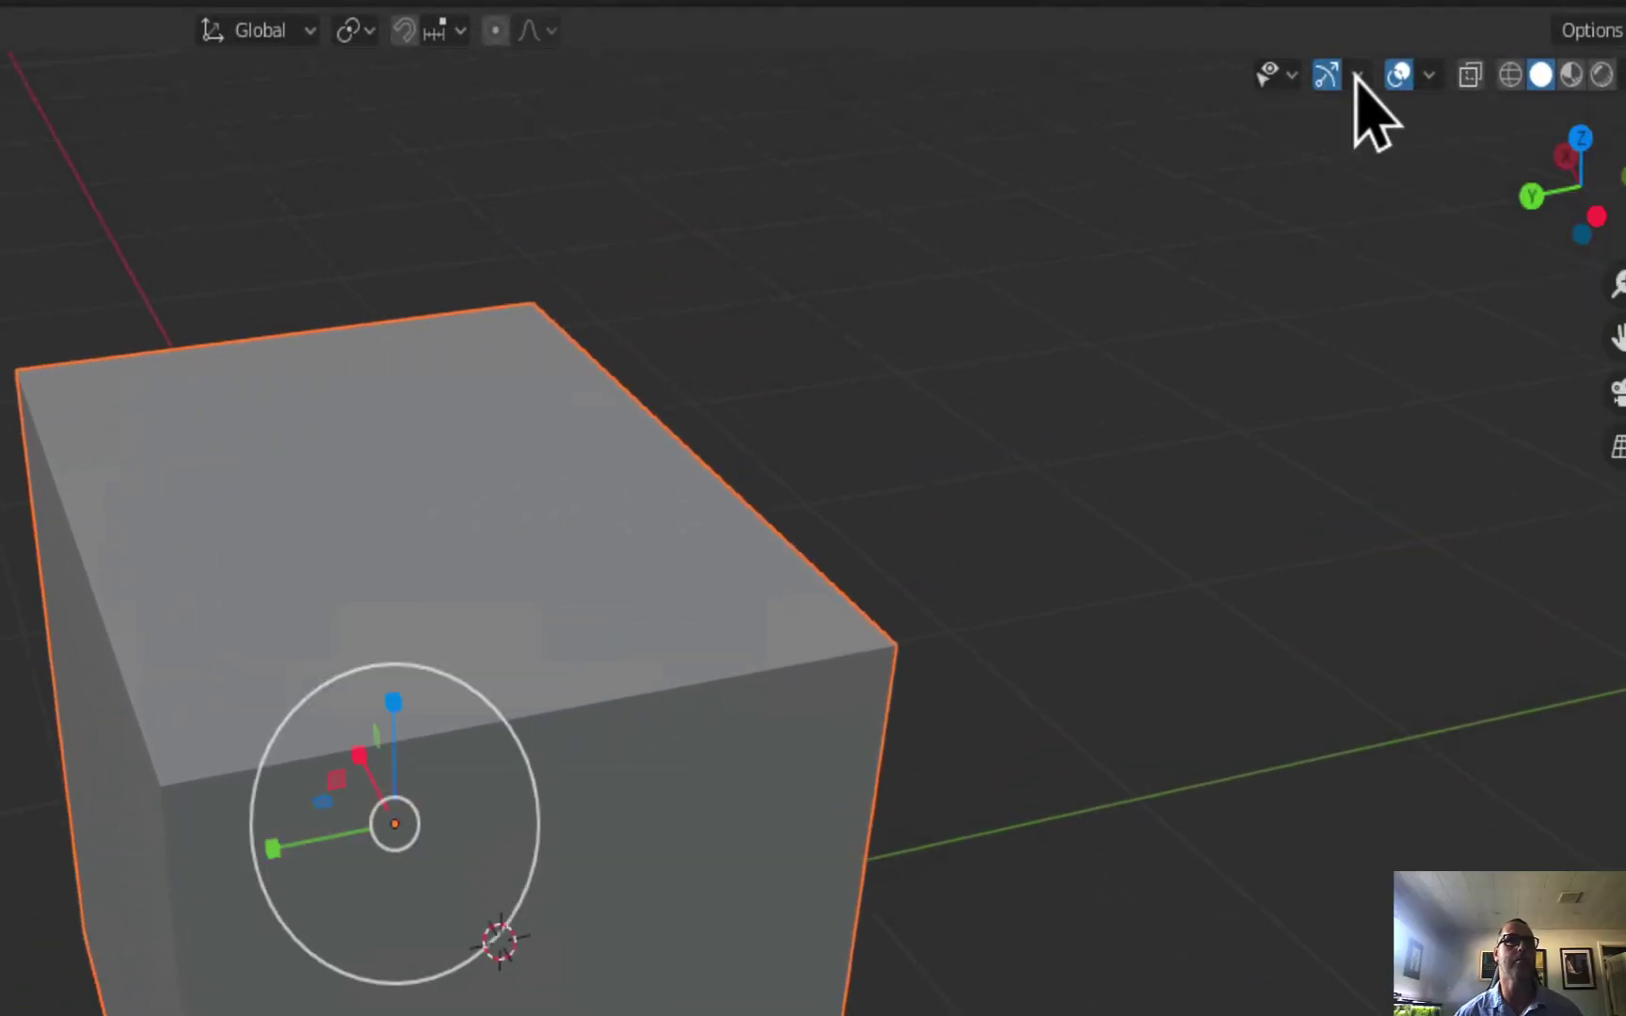
pyautogui.click(1357, 77)
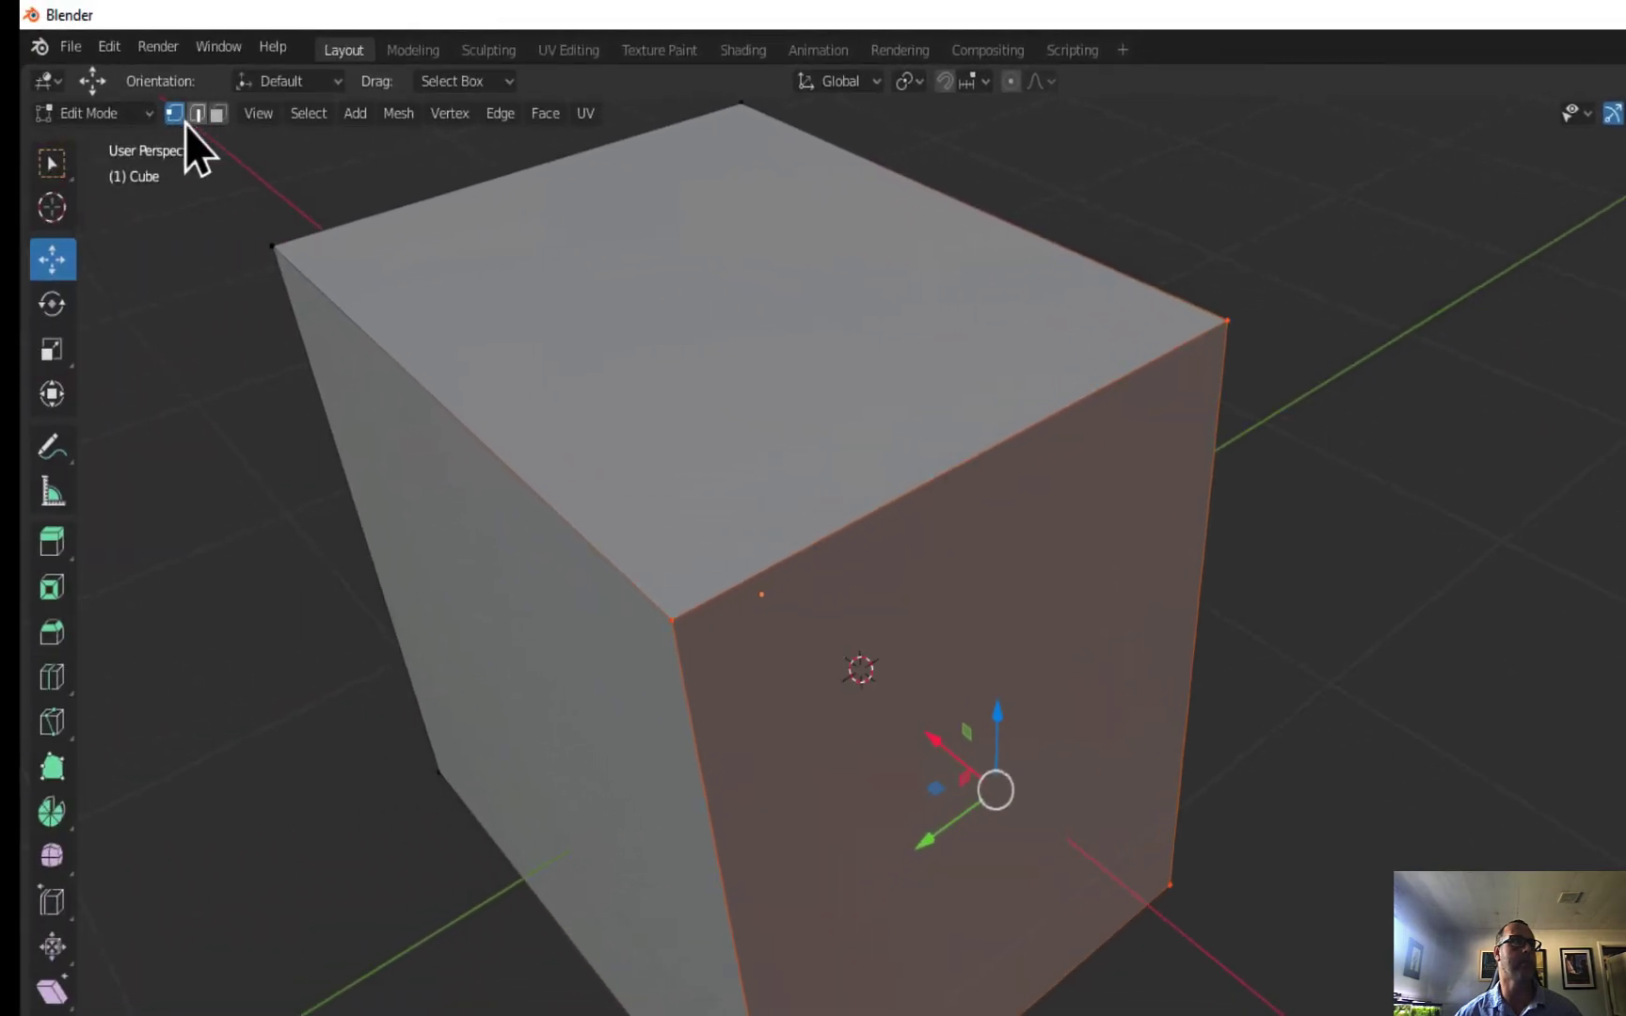
# Return the cube to Object Mode and move it freehand along the X axis and slightly along the Y axis.
pyautogui.click(148, 114)
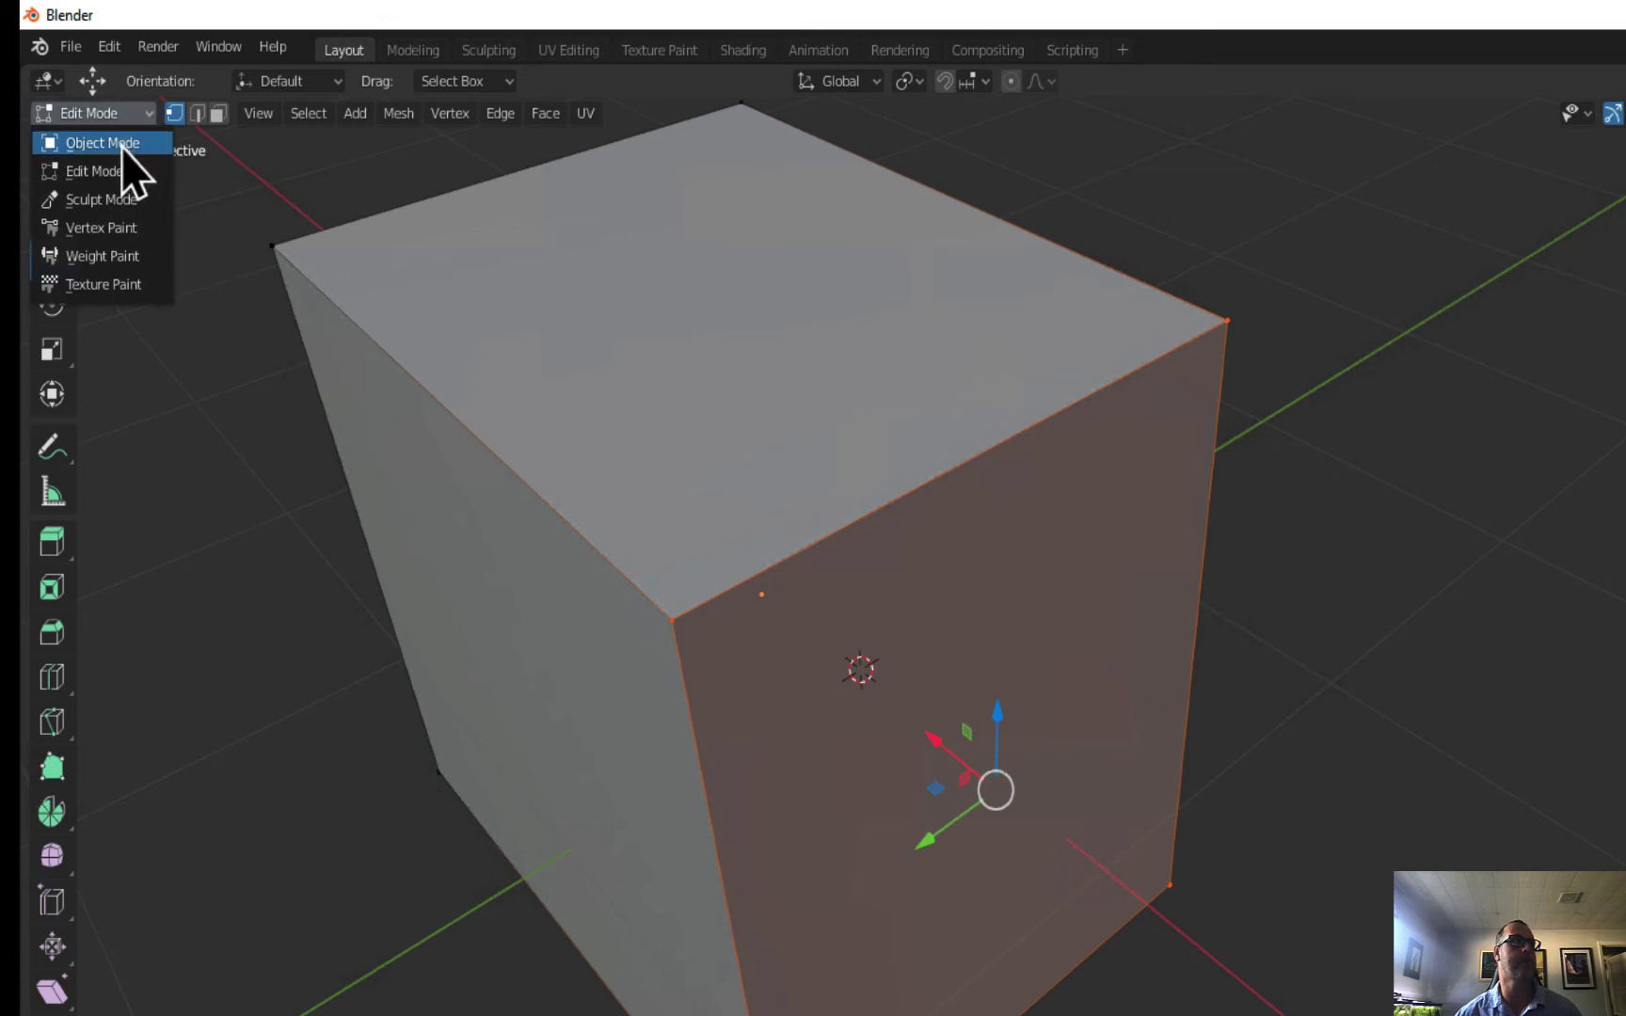
pyautogui.click(120, 145)
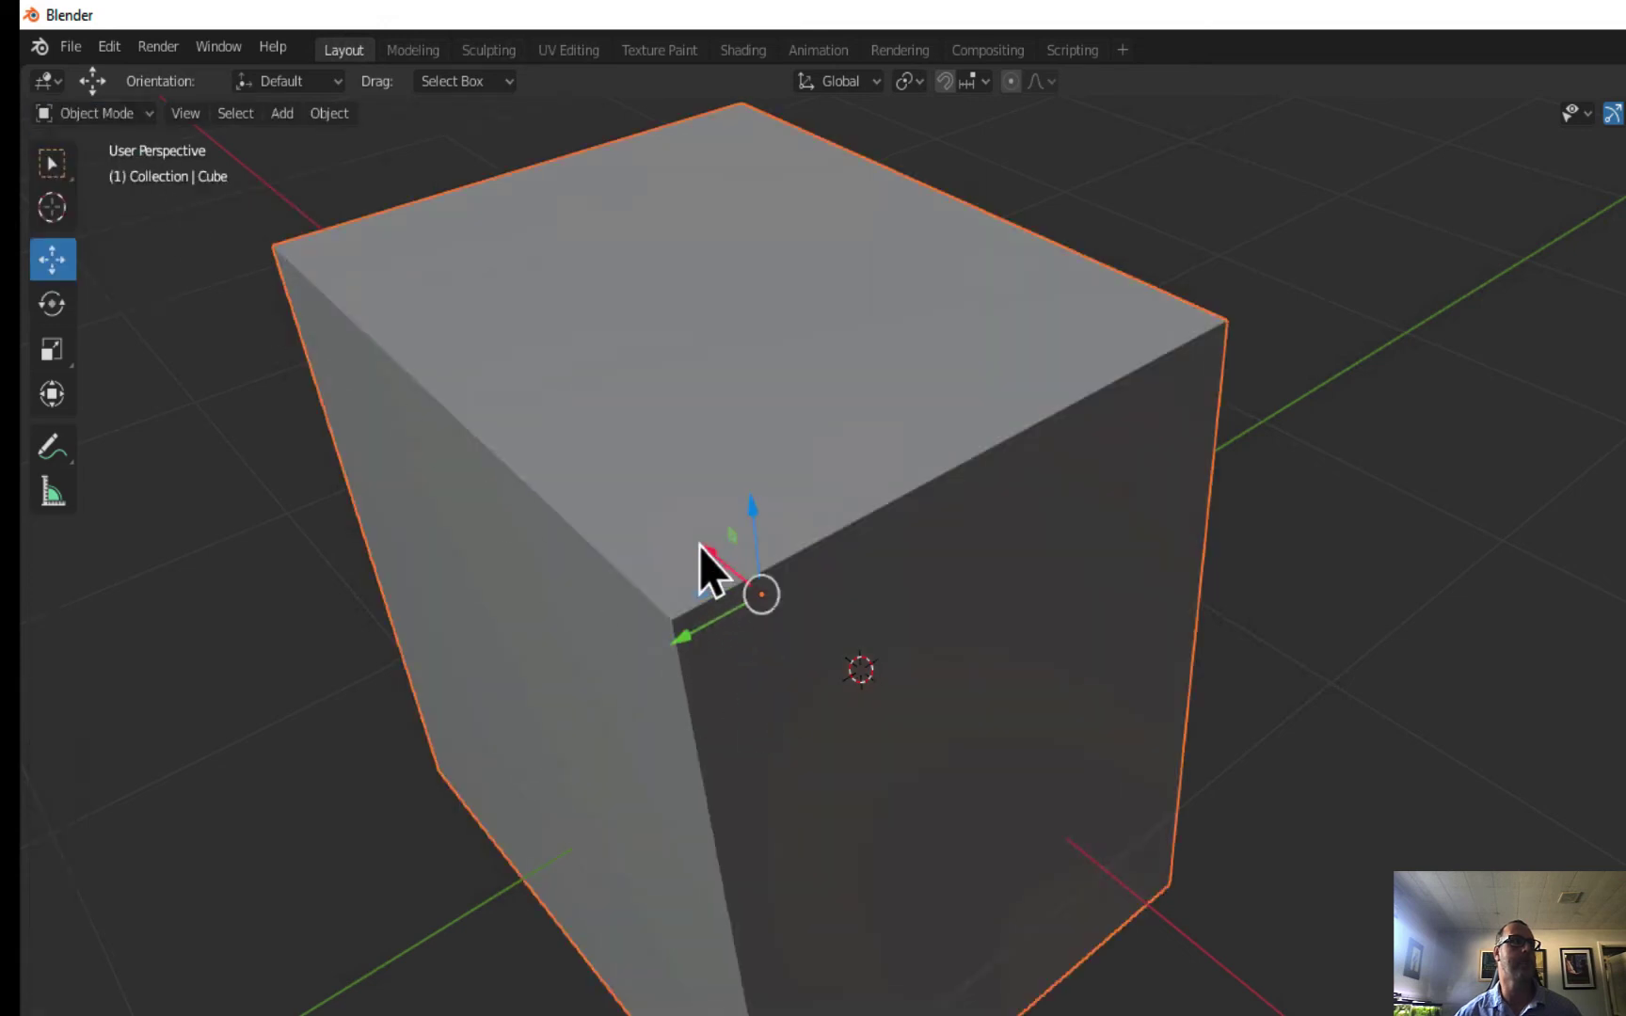
pyautogui.moveTo(705, 552); pyautogui.dragTo(376, 395)
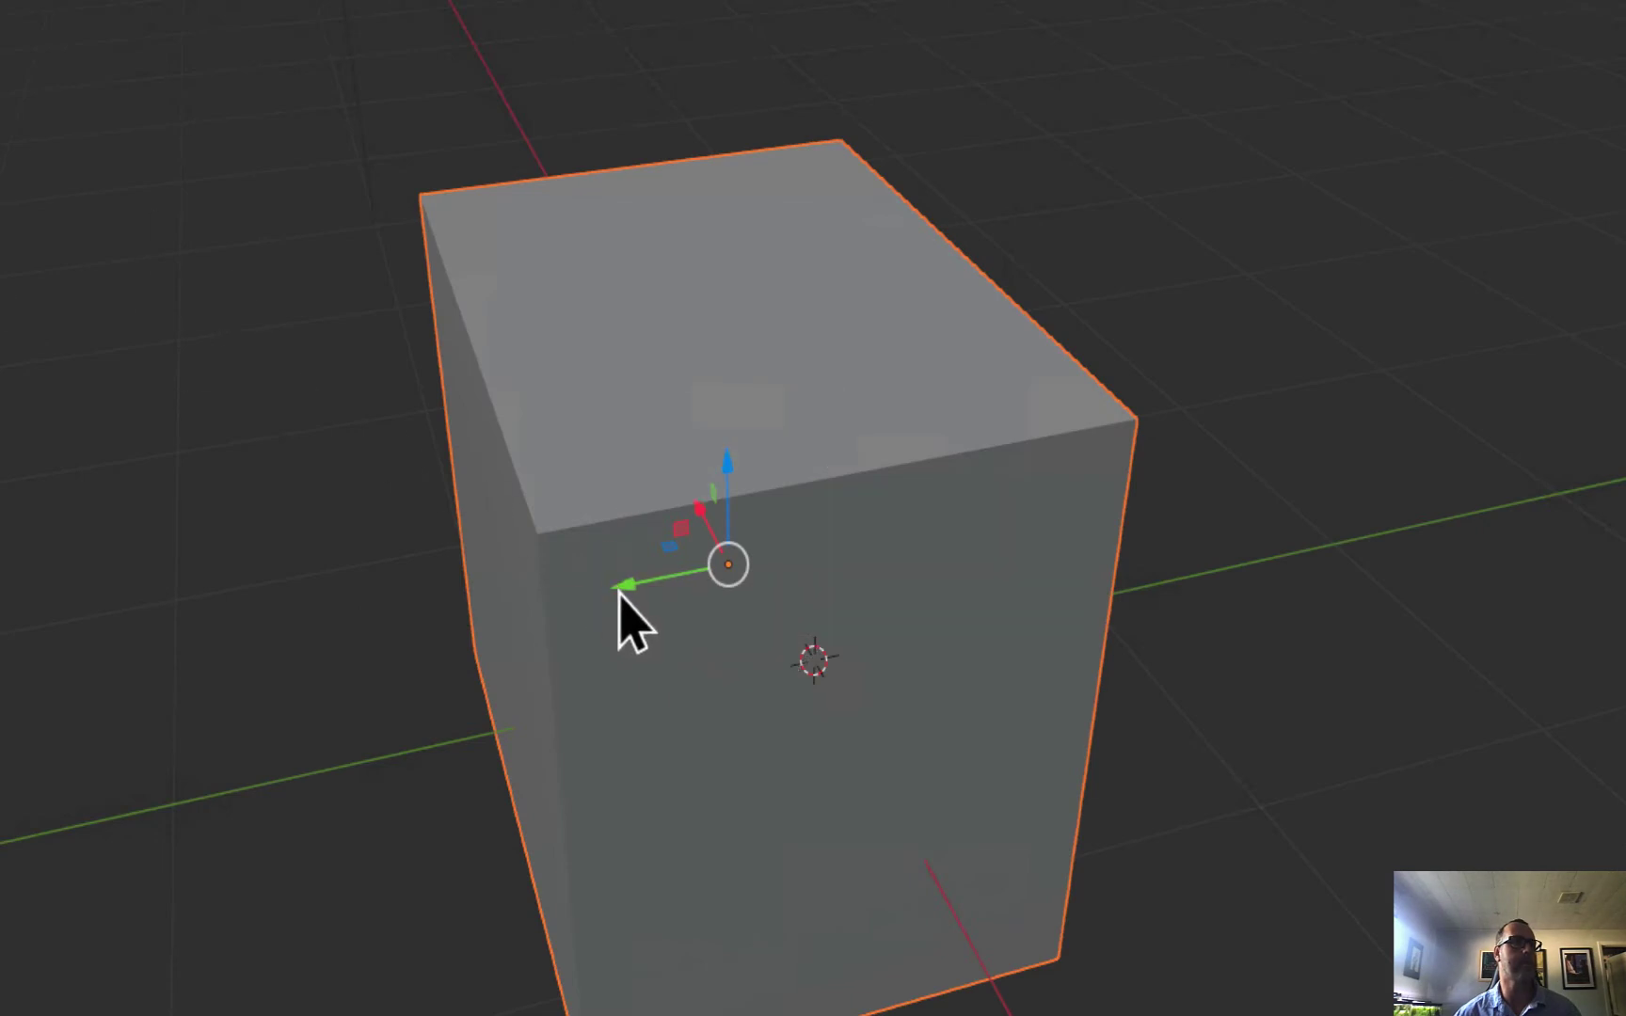
pyautogui.press('g')
pyautogui.press('y')
pyautogui.click(654, 614)
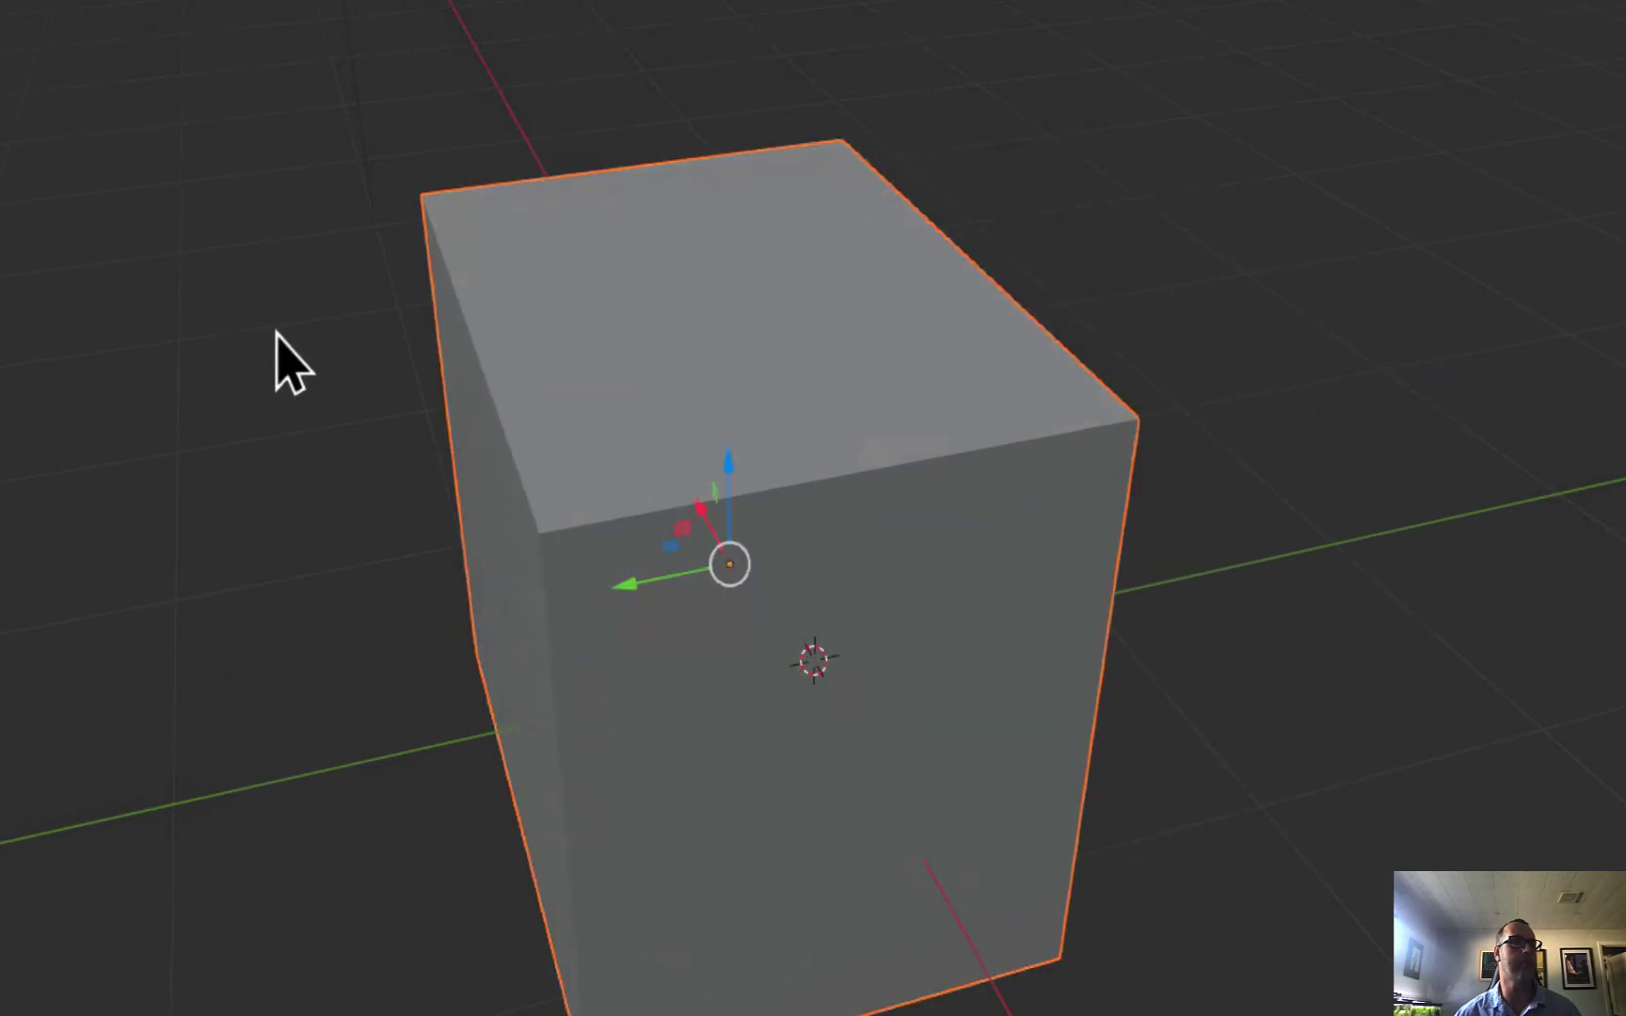
# Switch the cube to Edit Mode and move the nearest corner vertex of its top face slightly along the Y axis.
pyautogui.click(38, 90)
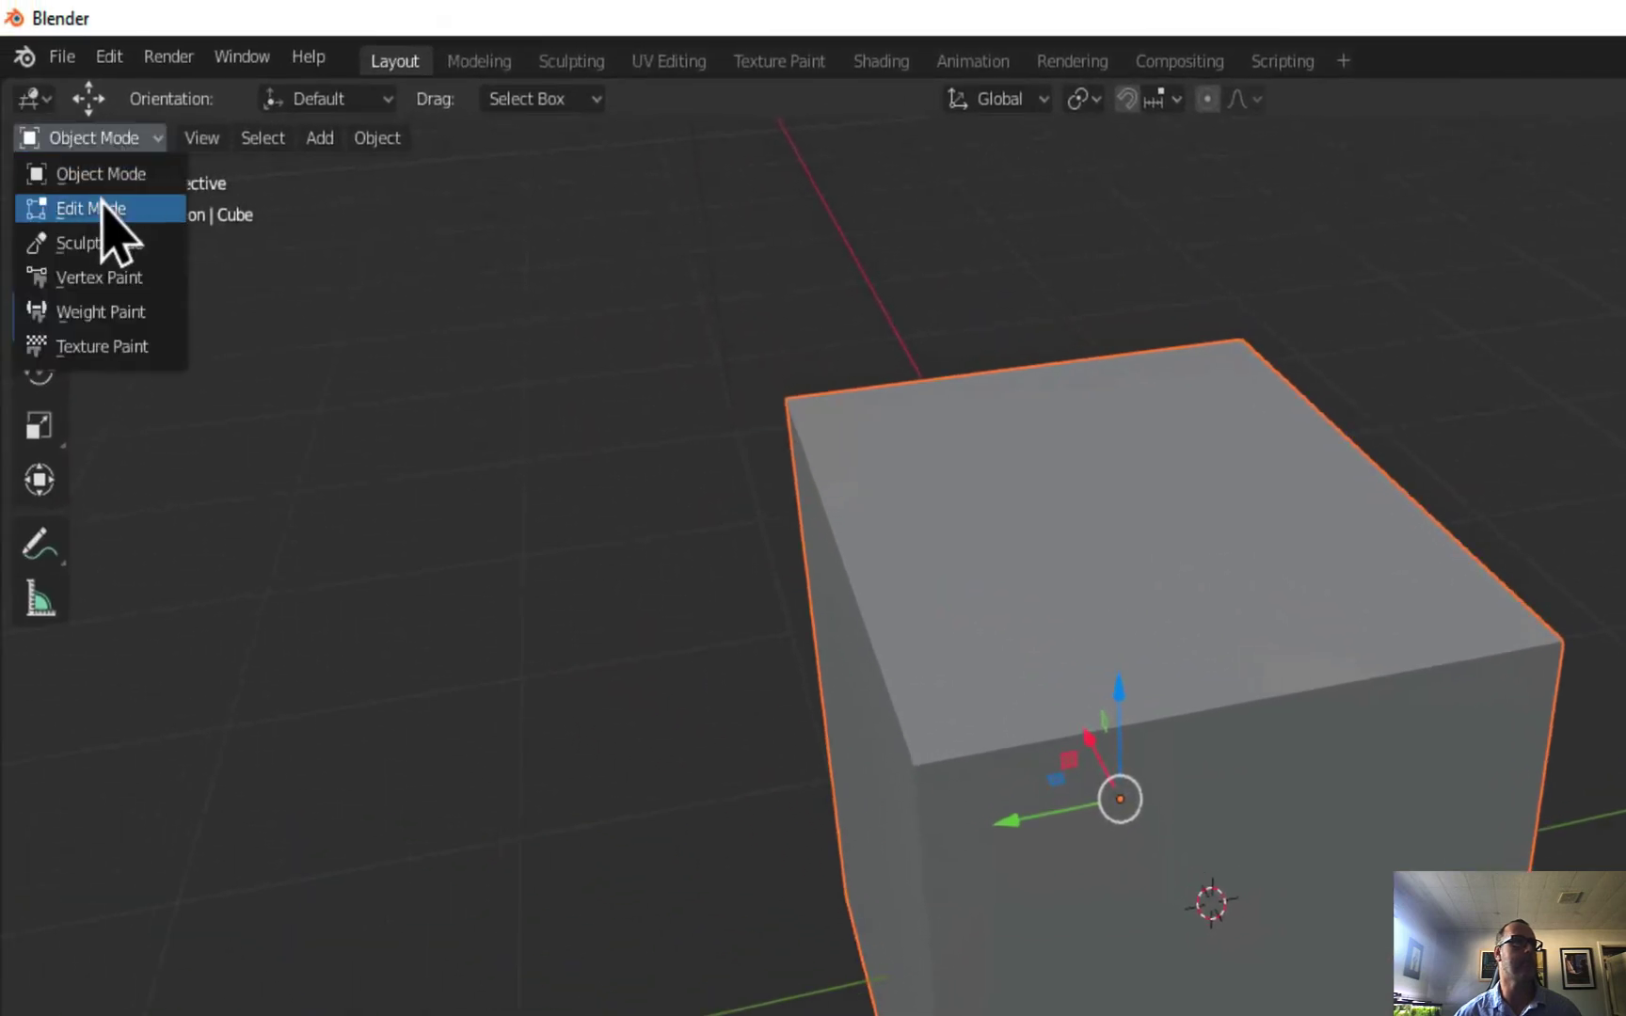
pyautogui.click(94, 207)
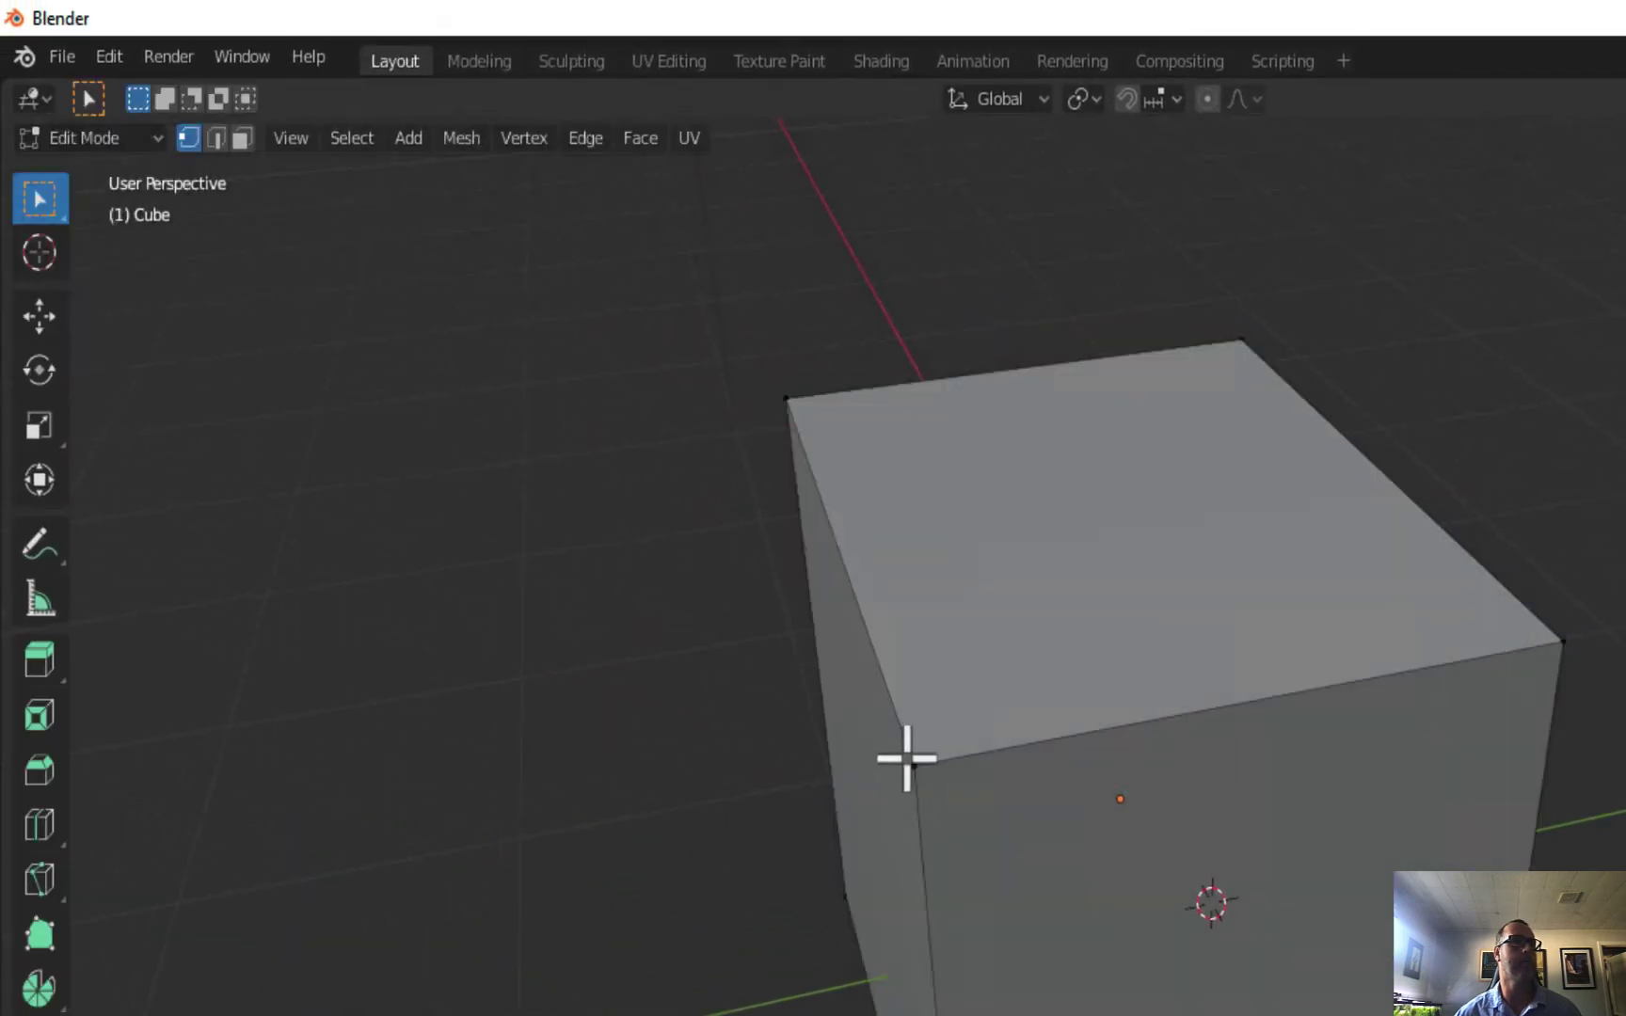
pyautogui.click(911, 762)
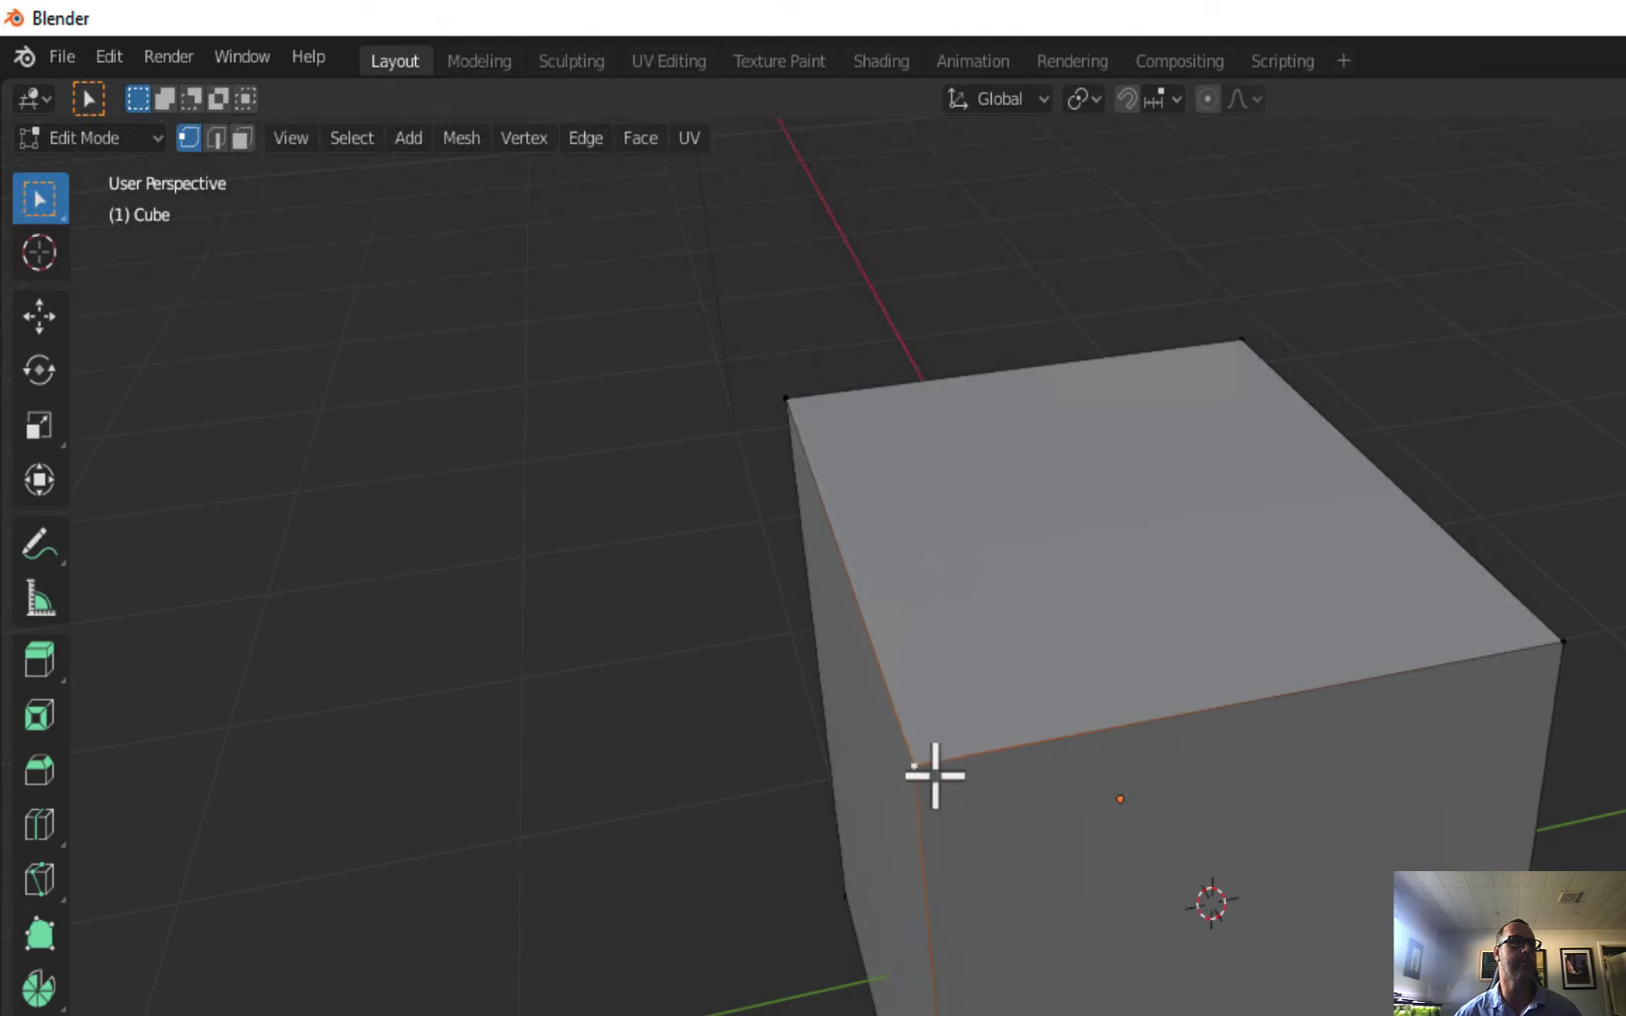
pyautogui.scroll(1, 921, 764)
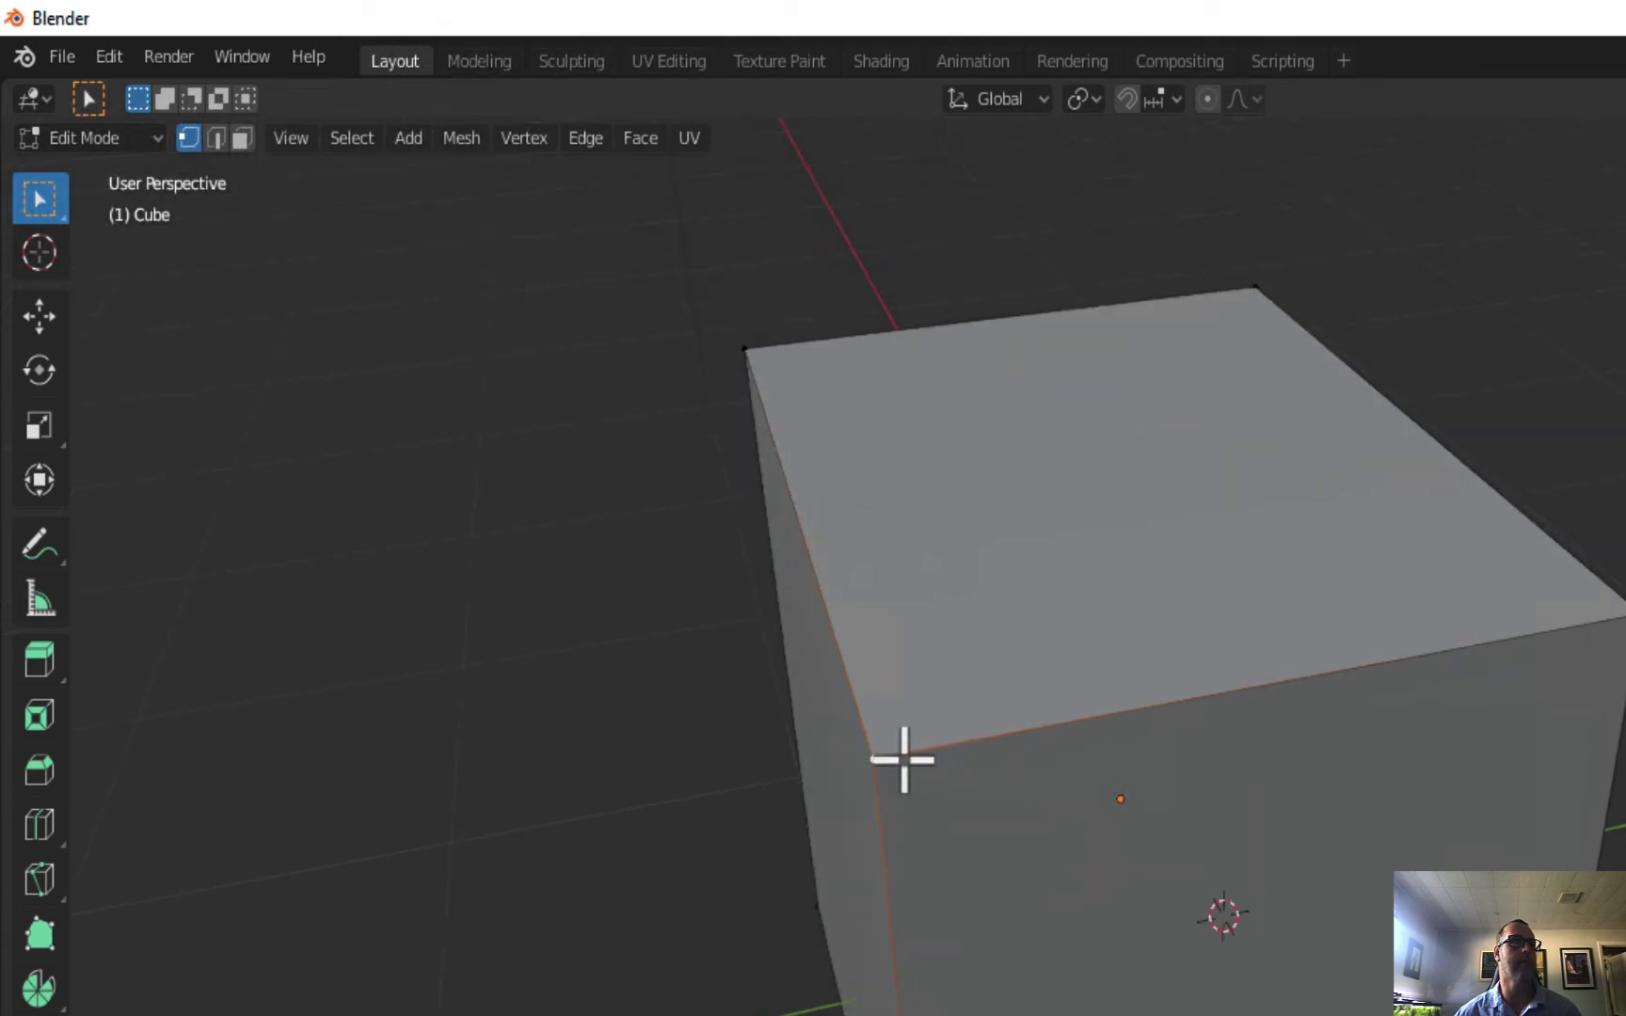
pyautogui.scroll(1, 903, 761)
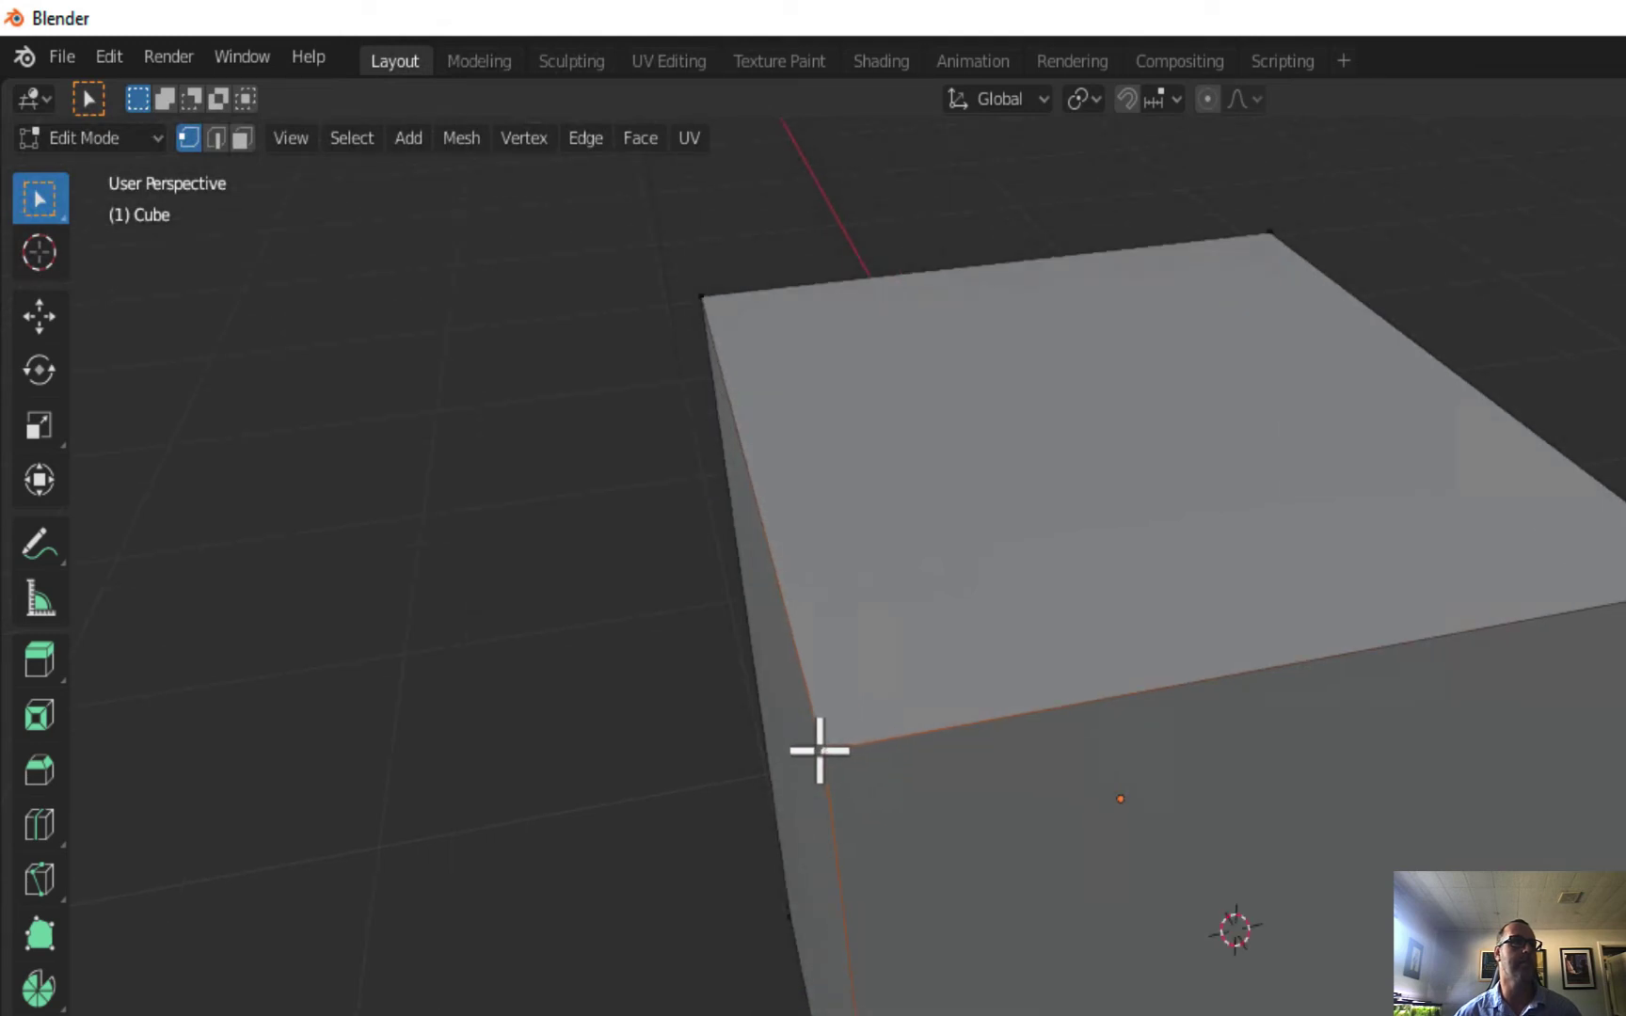
pyautogui.click(39, 317)
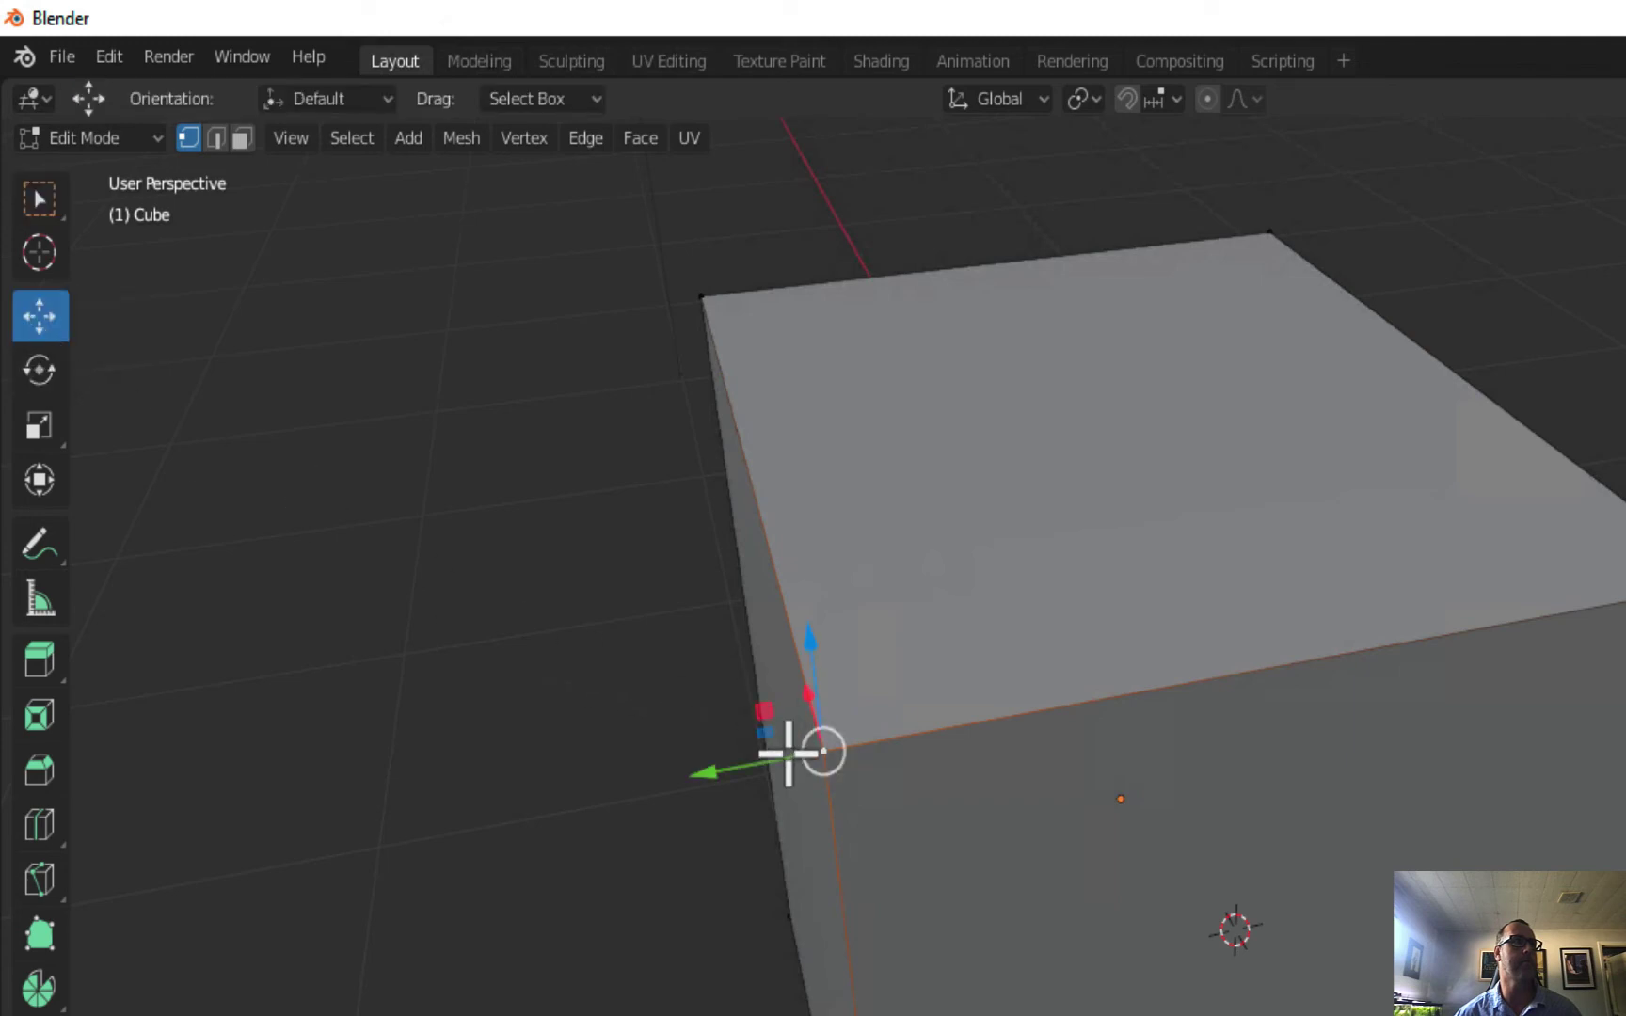
pyautogui.moveTo(736, 775)
pyautogui.mouseDown()
pyautogui.moveTo(1045, 769)
pyautogui.moveTo(570, 776)
pyautogui.moveTo(1077, 777)
pyautogui.moveTo(741, 799)
pyautogui.mouseUp()
# Show the cube in Wireframe shading, nudge the selected corner vertex outward along the Y axis, and clear the selection.
pyautogui.moveTo(1045, 773); pyautogui.dragTo(959, 783, button='middle')
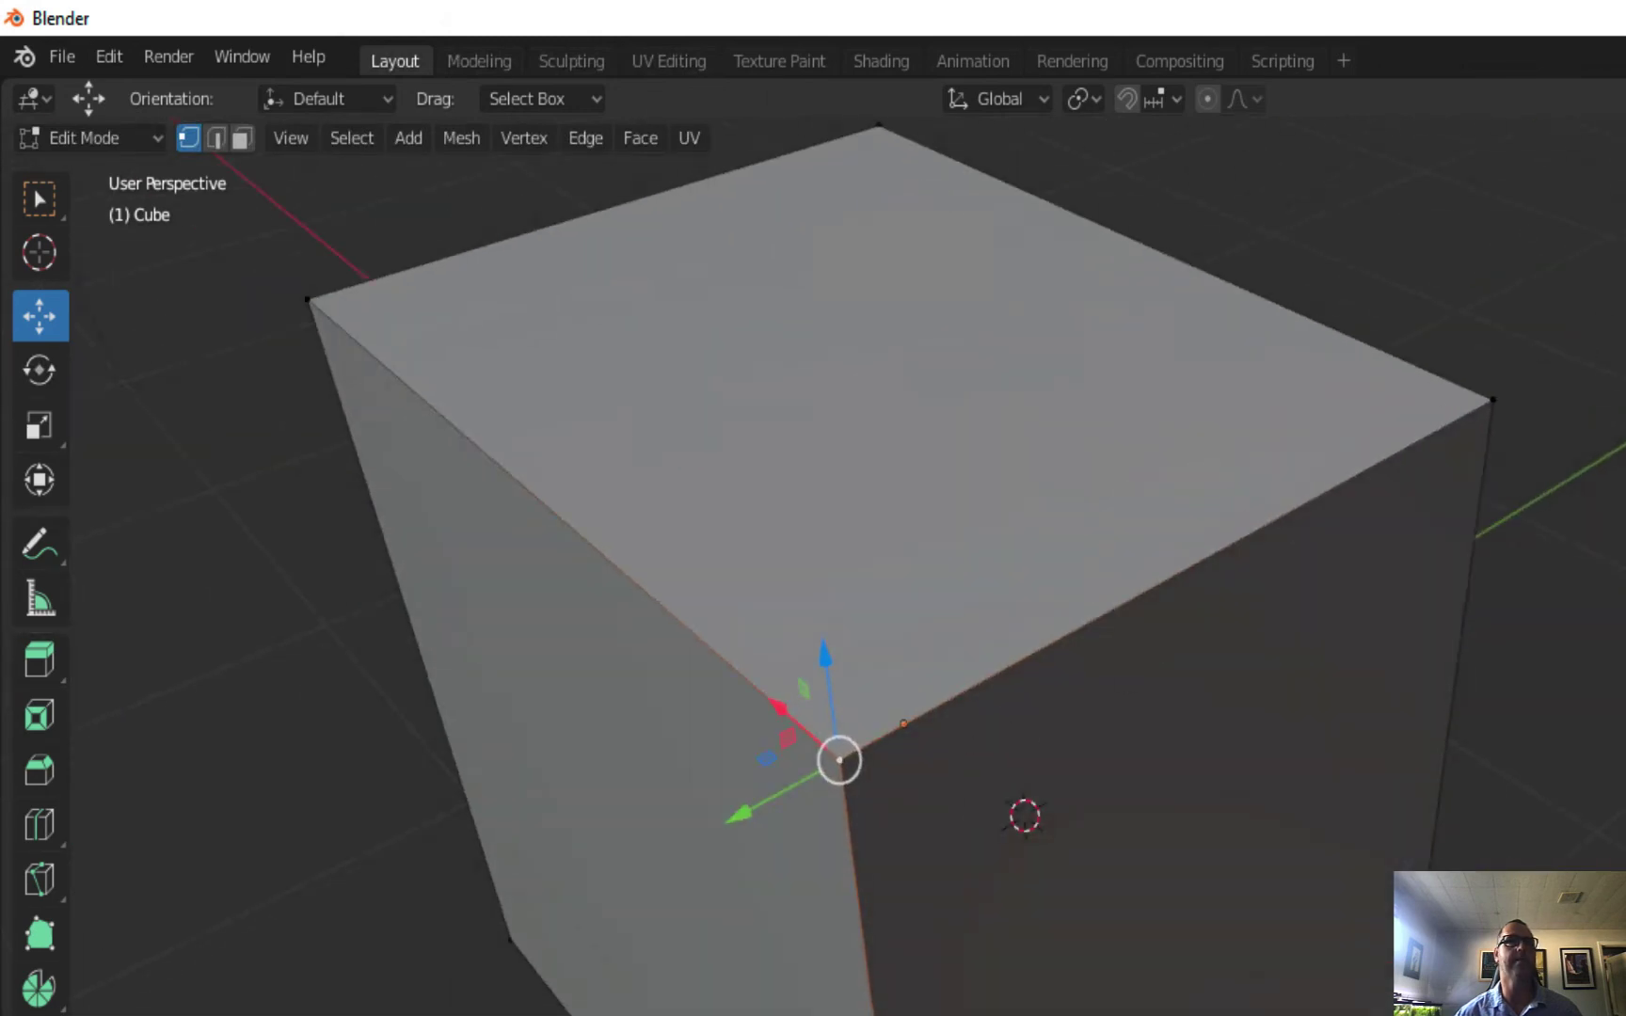
pyautogui.hotkey('shift', 'z')
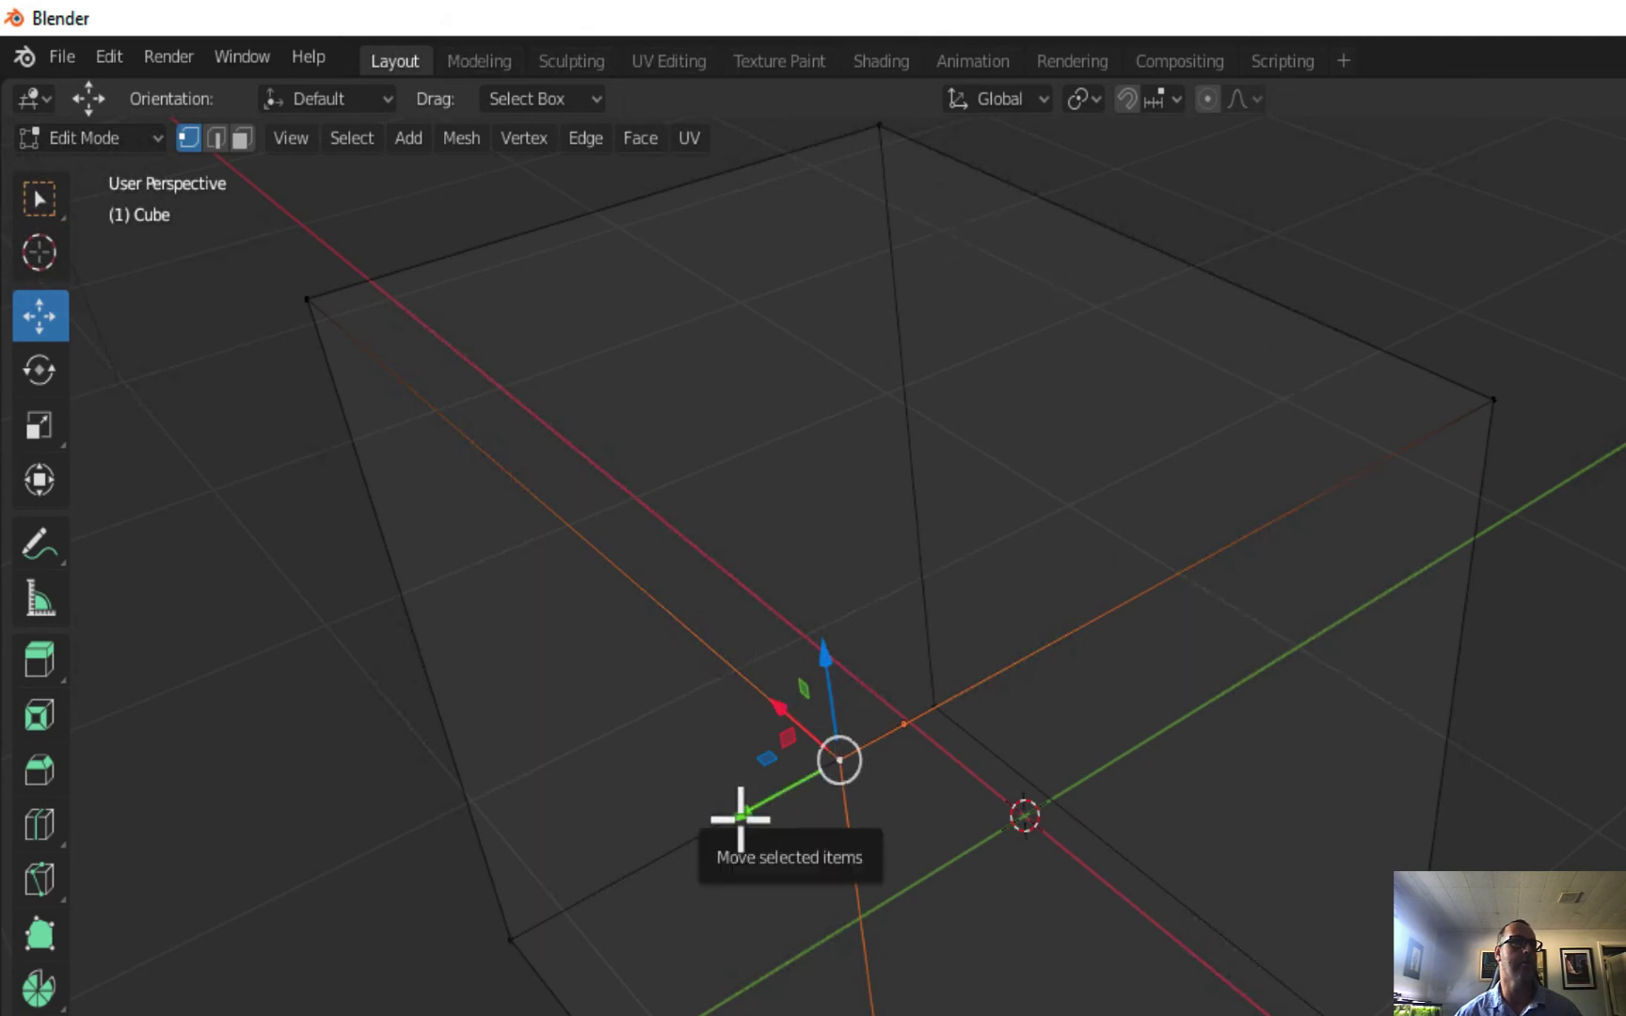
pyautogui.moveTo(740, 819)
pyautogui.mouseDown()
pyautogui.moveTo(849, 772)
pyautogui.moveTo(736, 827)
pyautogui.mouseUp()
pyautogui.click(1021, 658)
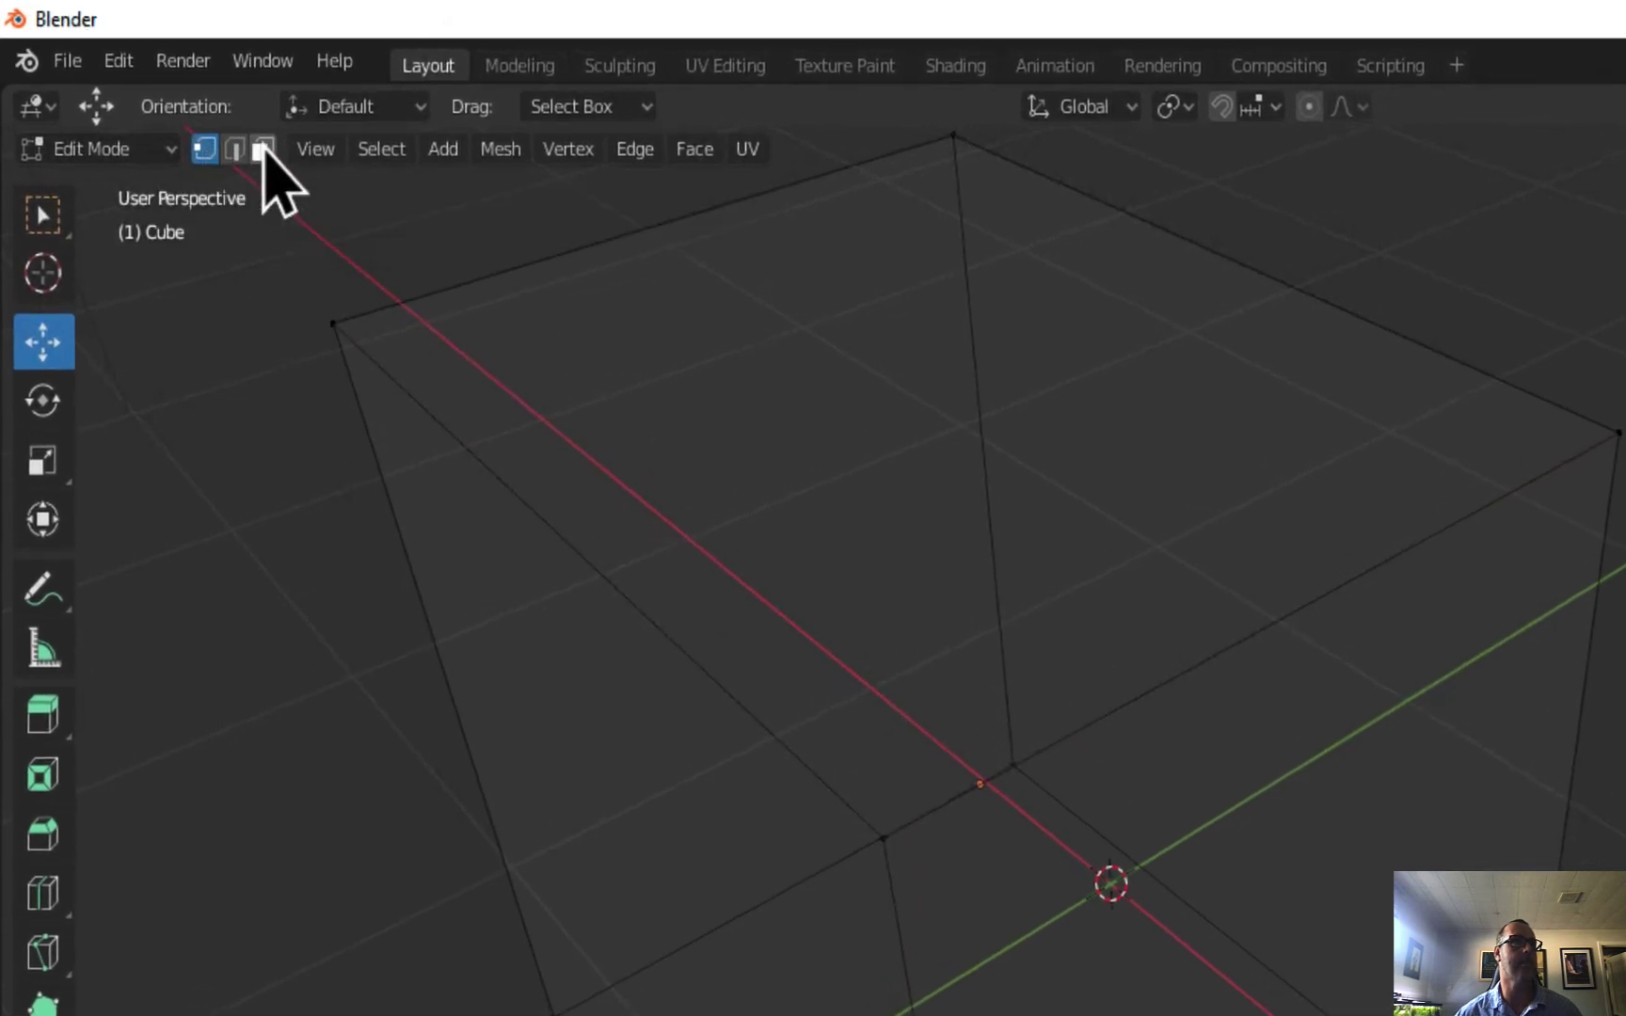
# Use edge selection to pick the near edge of the cube's top face and move it slightly inward along the X axis.
pyautogui.click(263, 149)
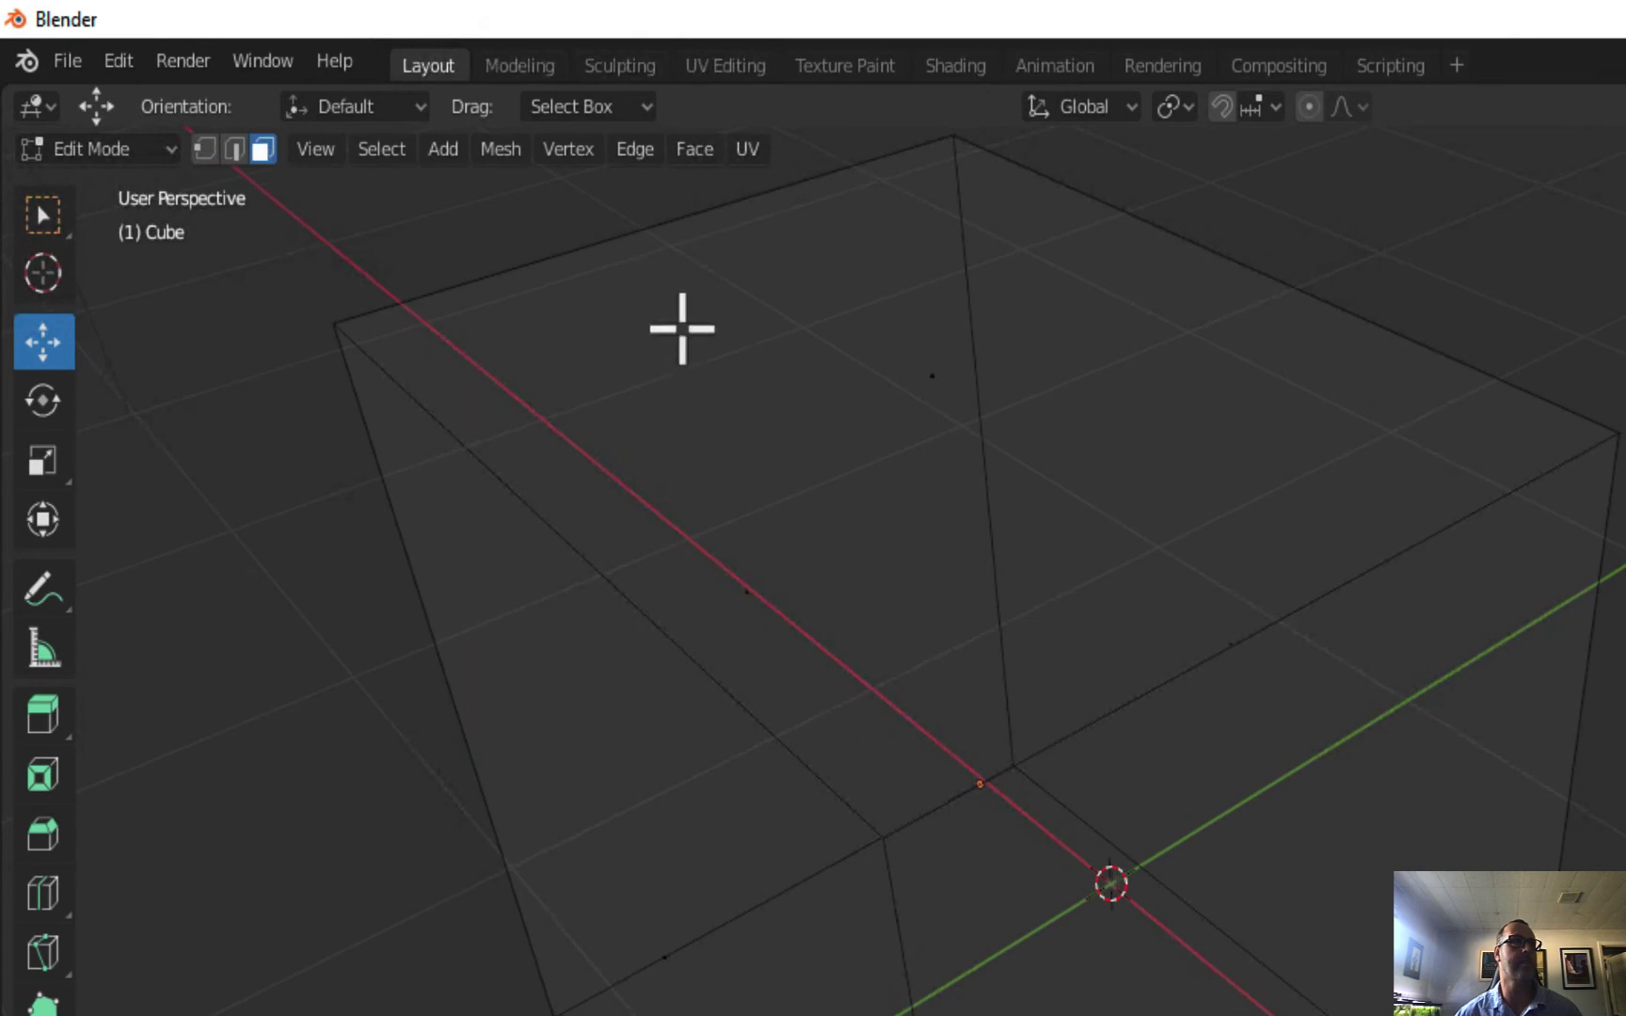
pyautogui.click(234, 149)
pyautogui.click(1122, 702)
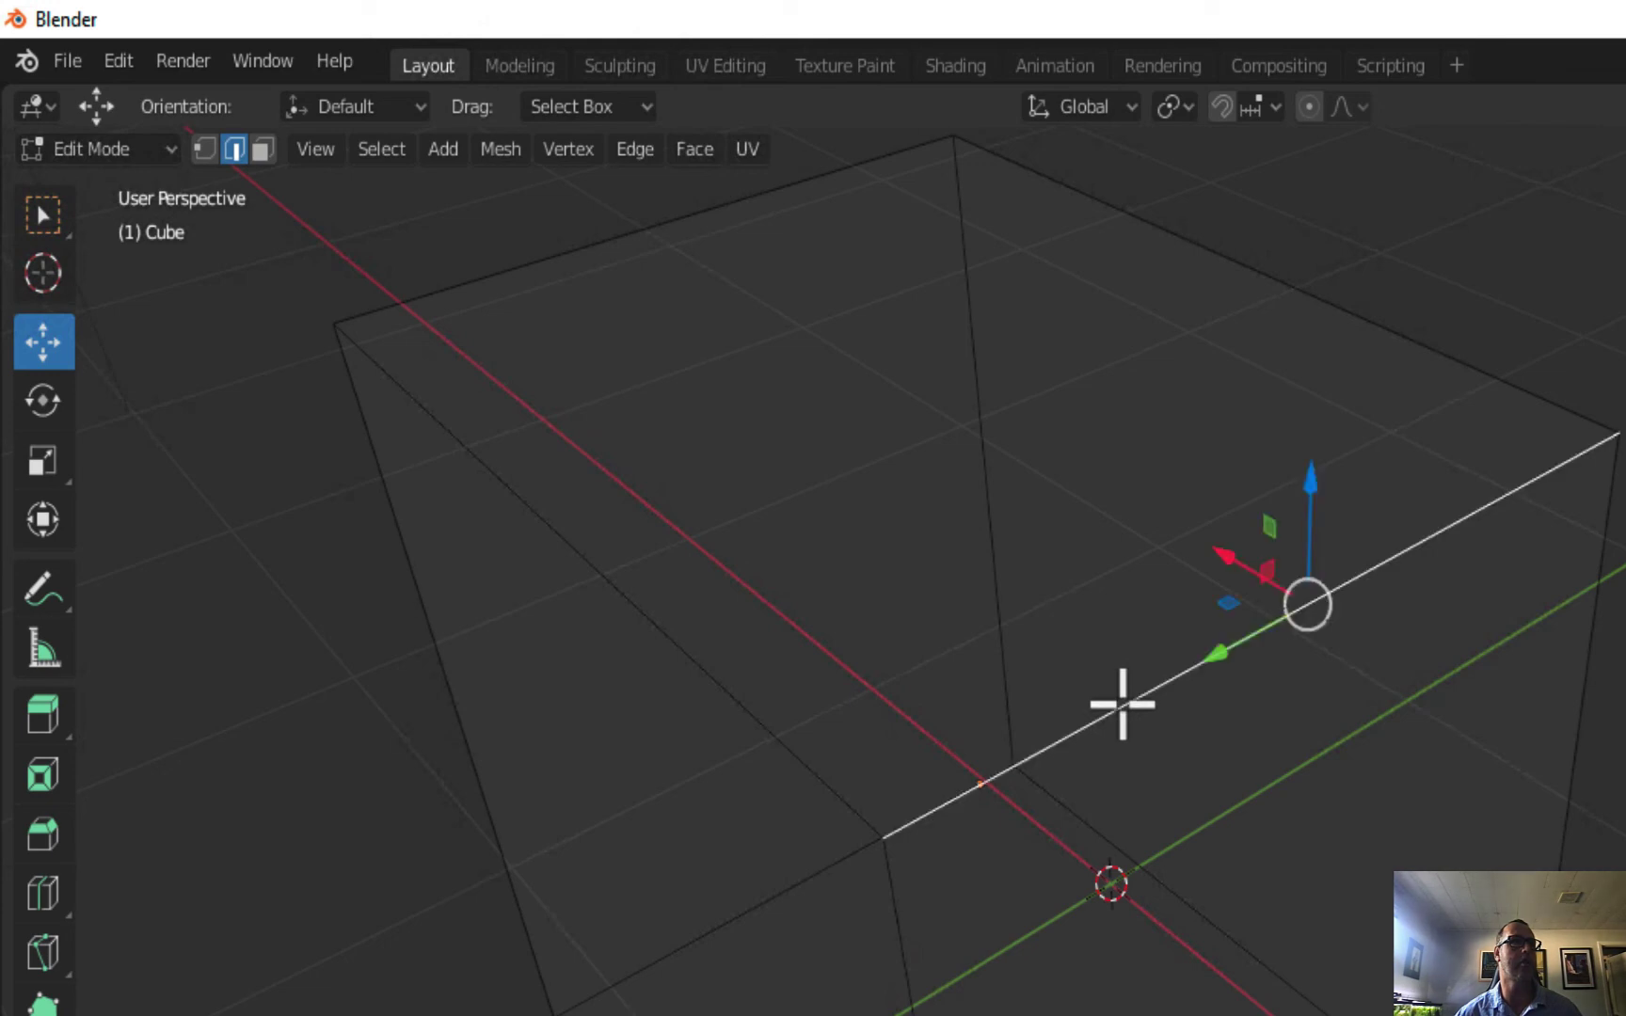
pyautogui.moveTo(1207, 543)
pyautogui.mouseDown()
pyautogui.moveTo(1129, 533)
pyautogui.moveTo(1187, 563)
pyautogui.mouseUp()
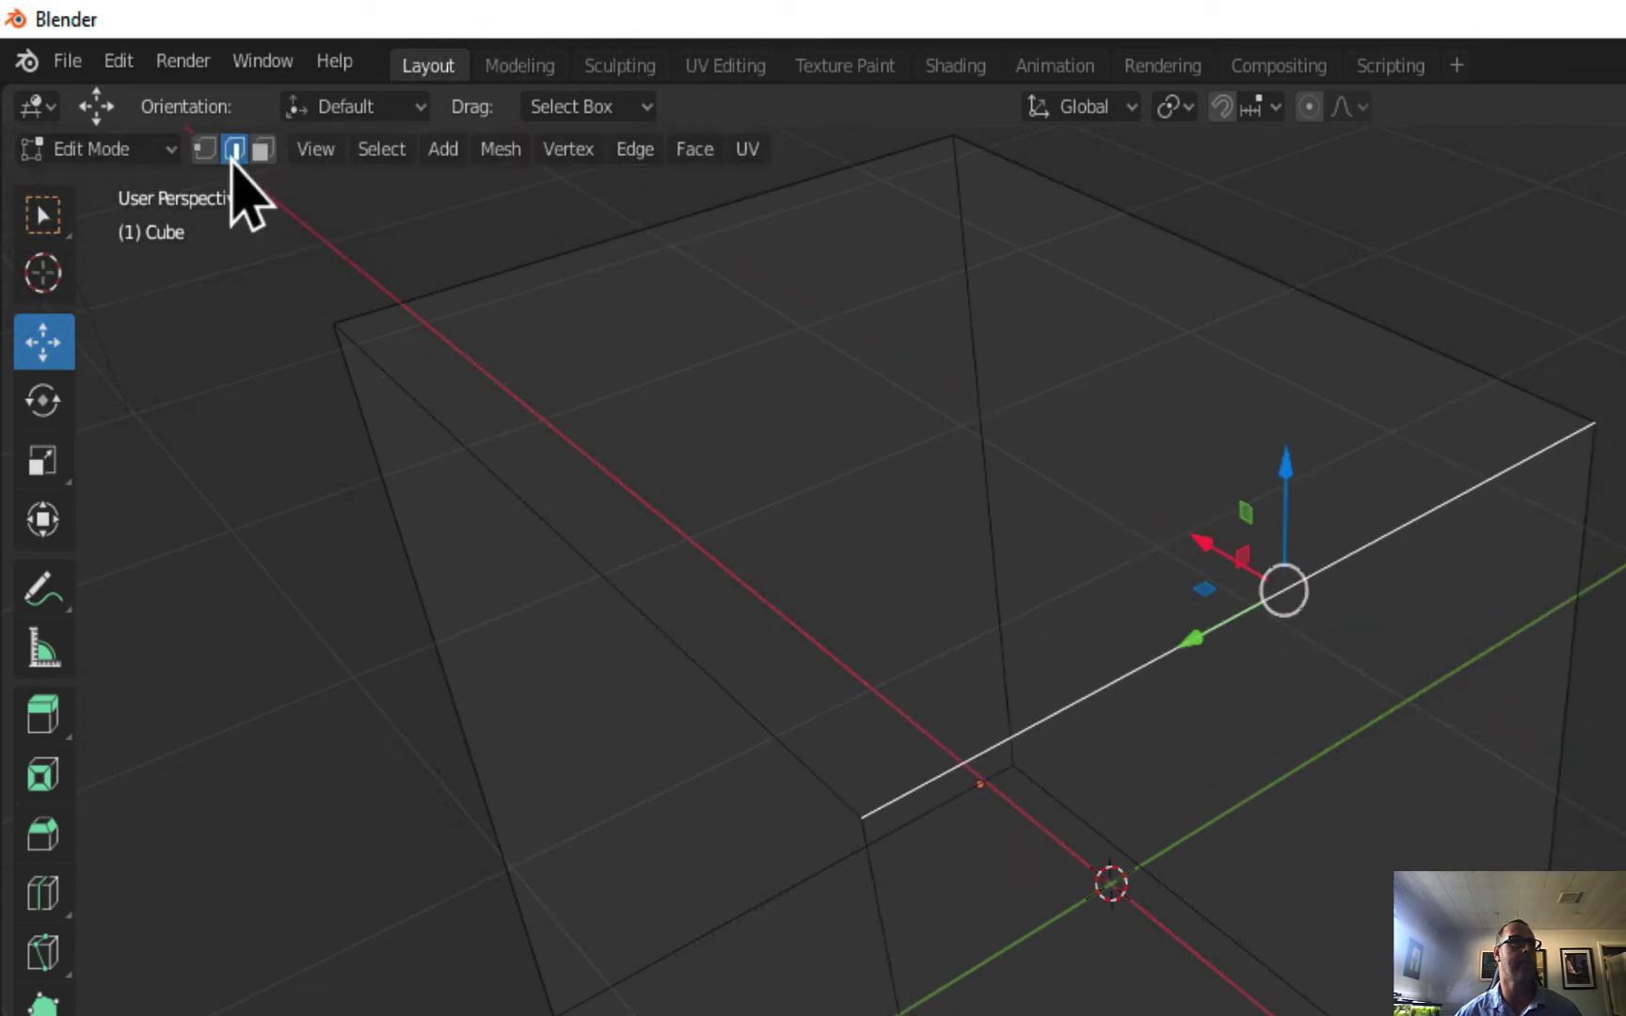
# Use vertex selection to pick the nearest top corner of the cube and move it slightly along the Y axis.
pyautogui.click(204, 149)
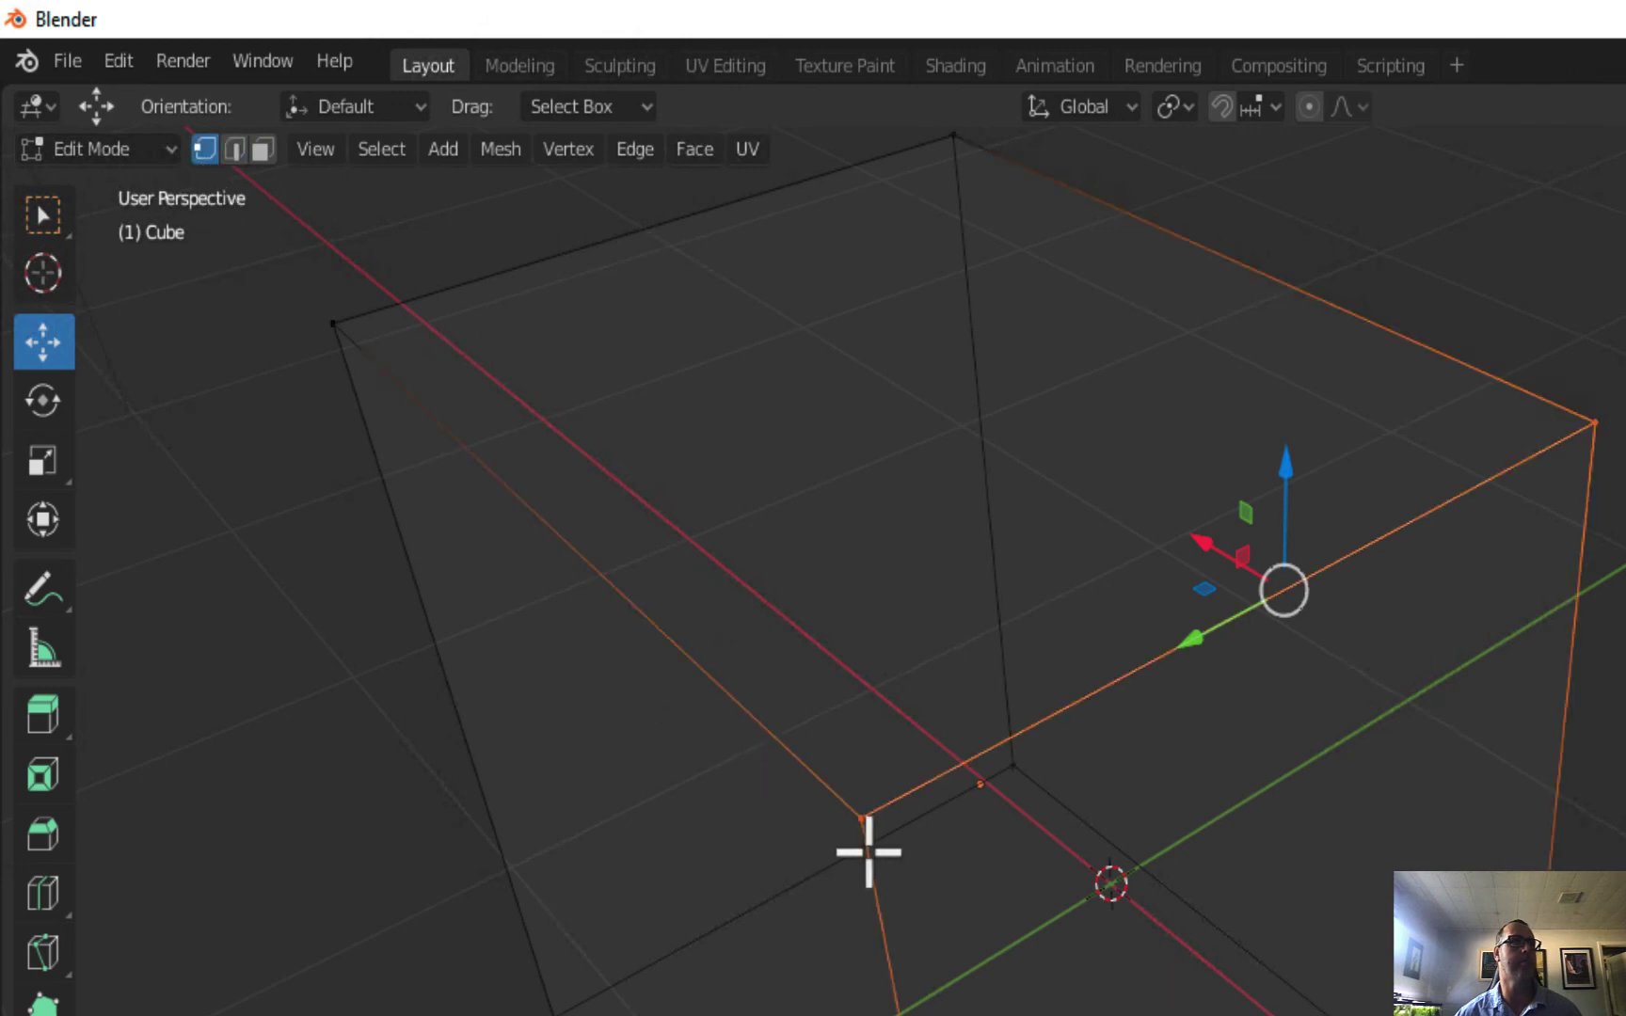
pyautogui.click(856, 821)
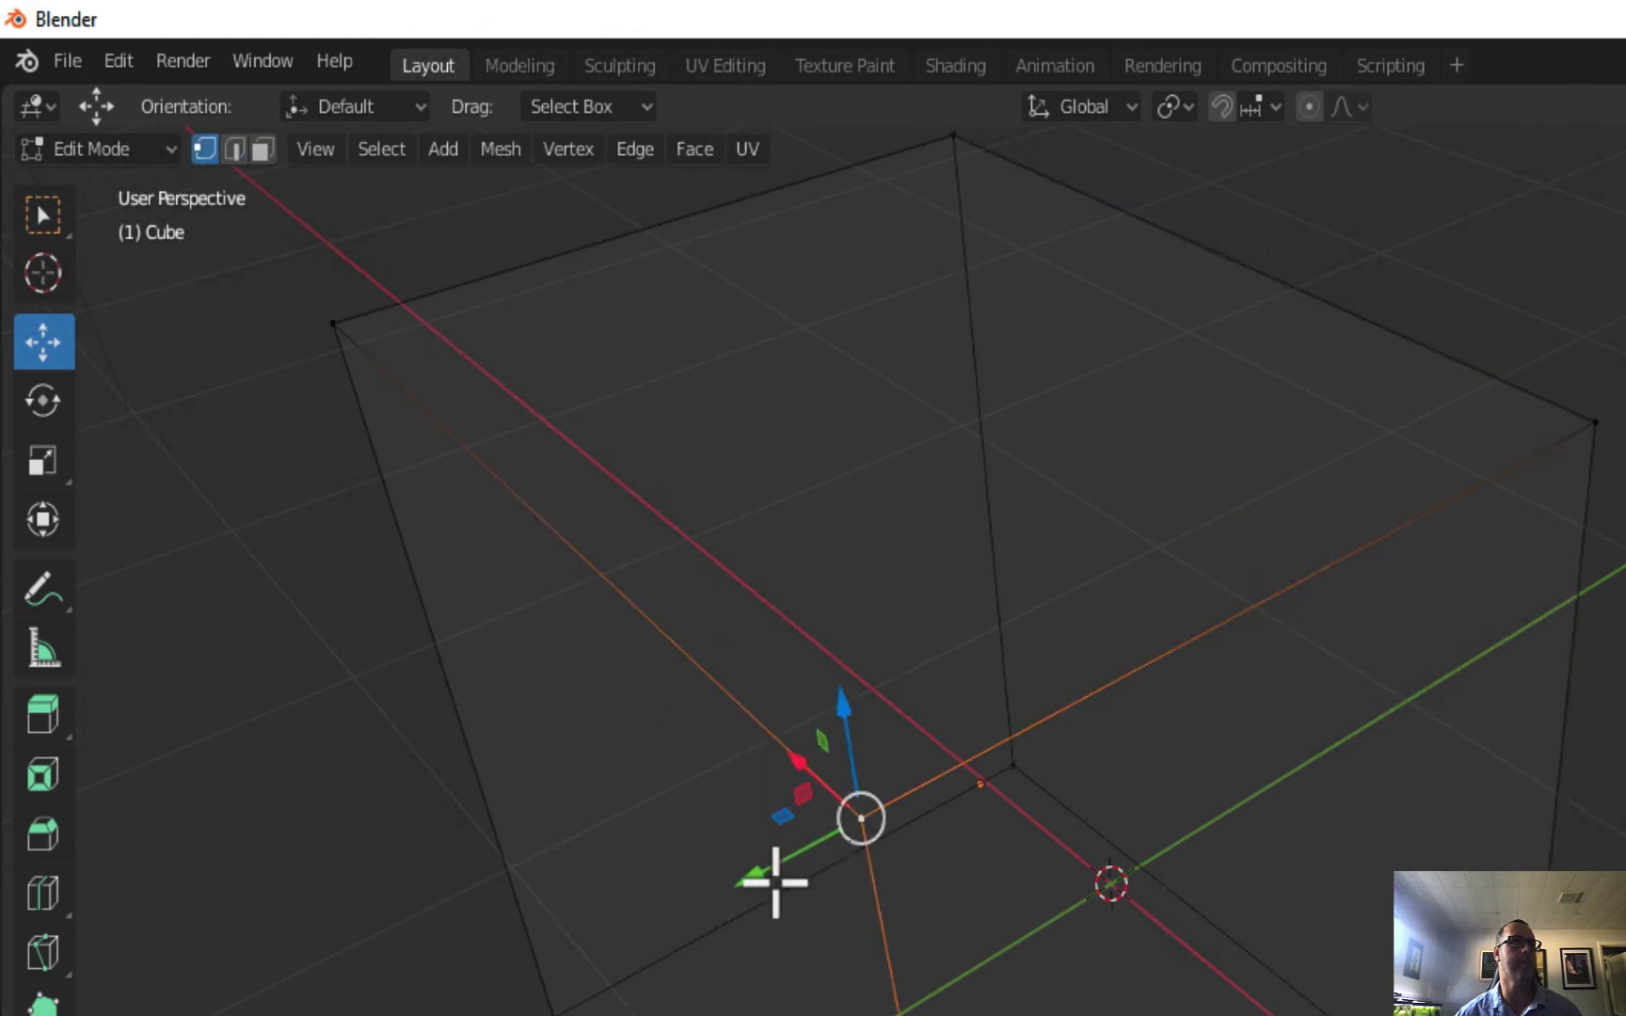
pyautogui.moveTo(756, 880)
pyautogui.mouseDown()
pyautogui.moveTo(792, 867)
pyautogui.moveTo(769, 900)
pyautogui.mouseUp()
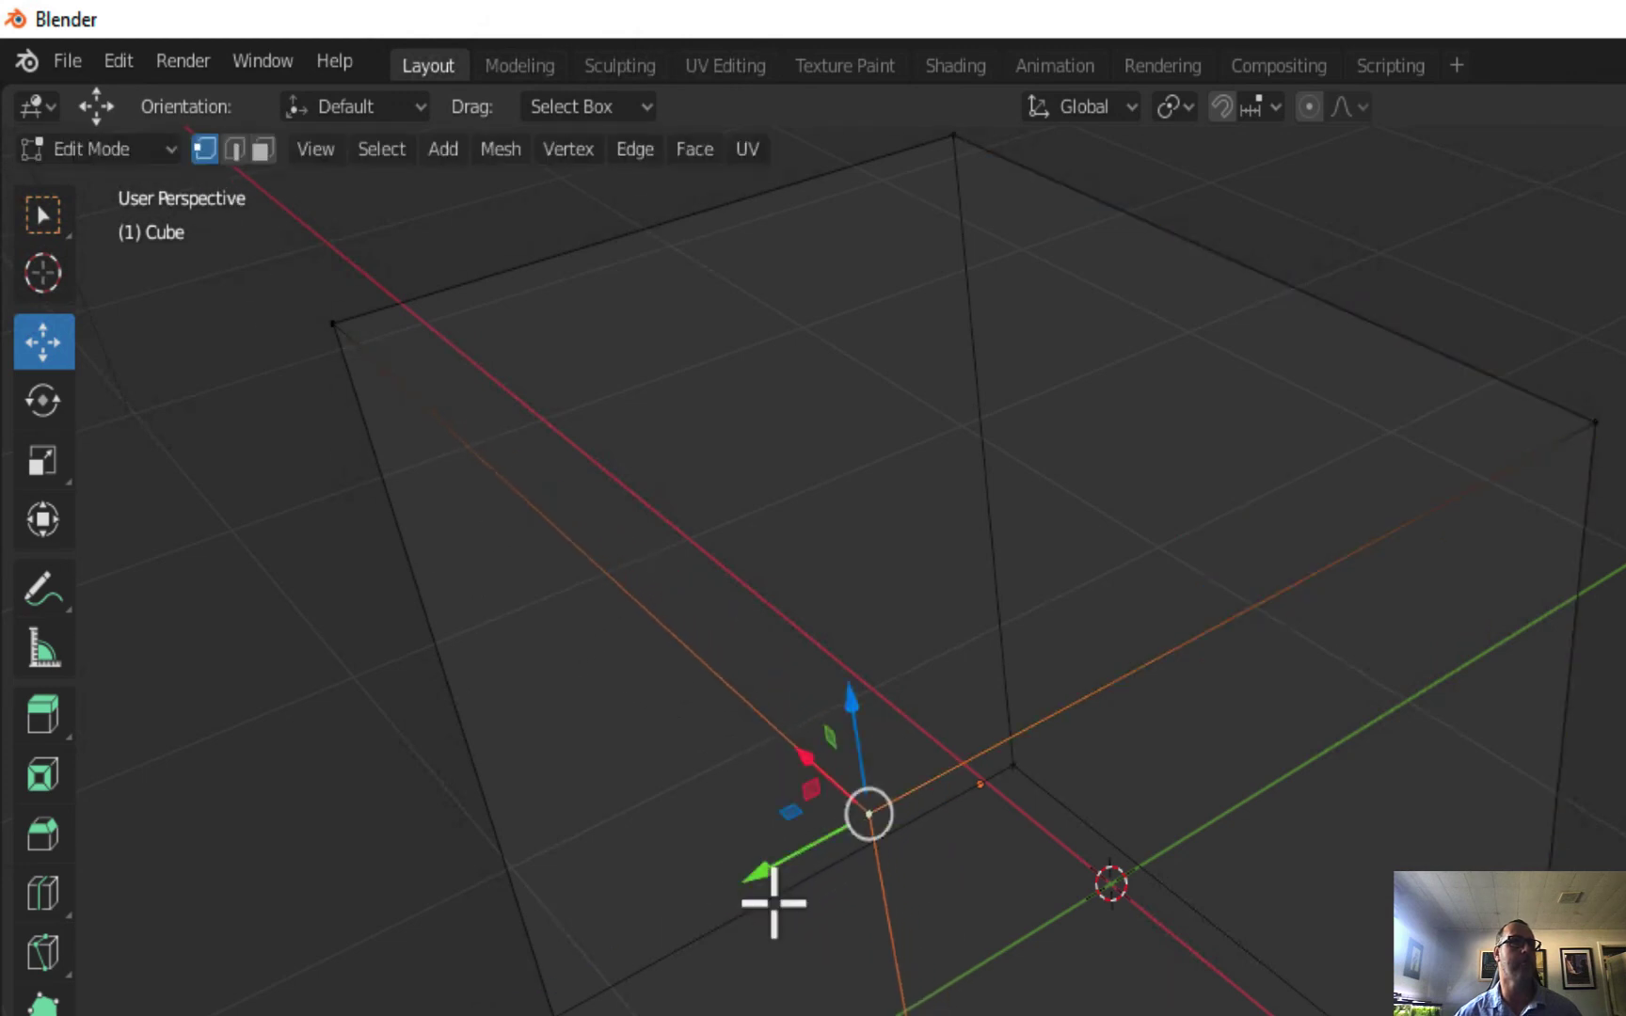
# Return the cube to Solid shading and select its near side face in face selection mode.
pyautogui.hotkey('alt', 'z')
pyautogui.click(262, 149)
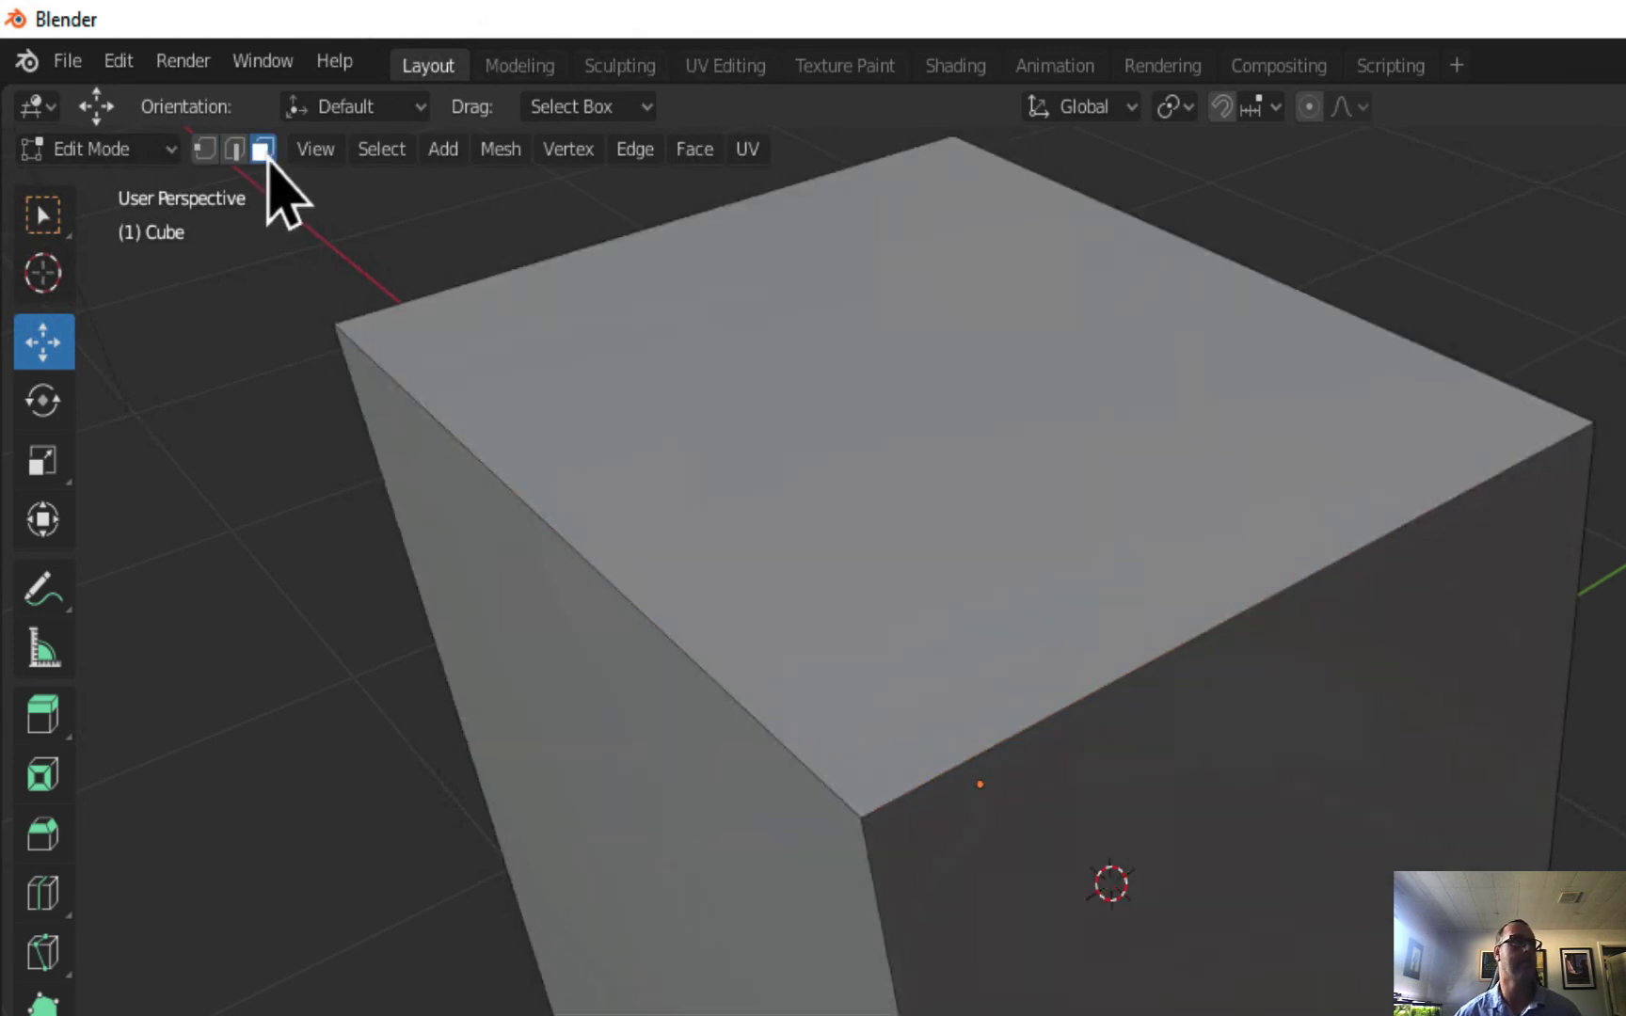
pyautogui.click(1258, 938)
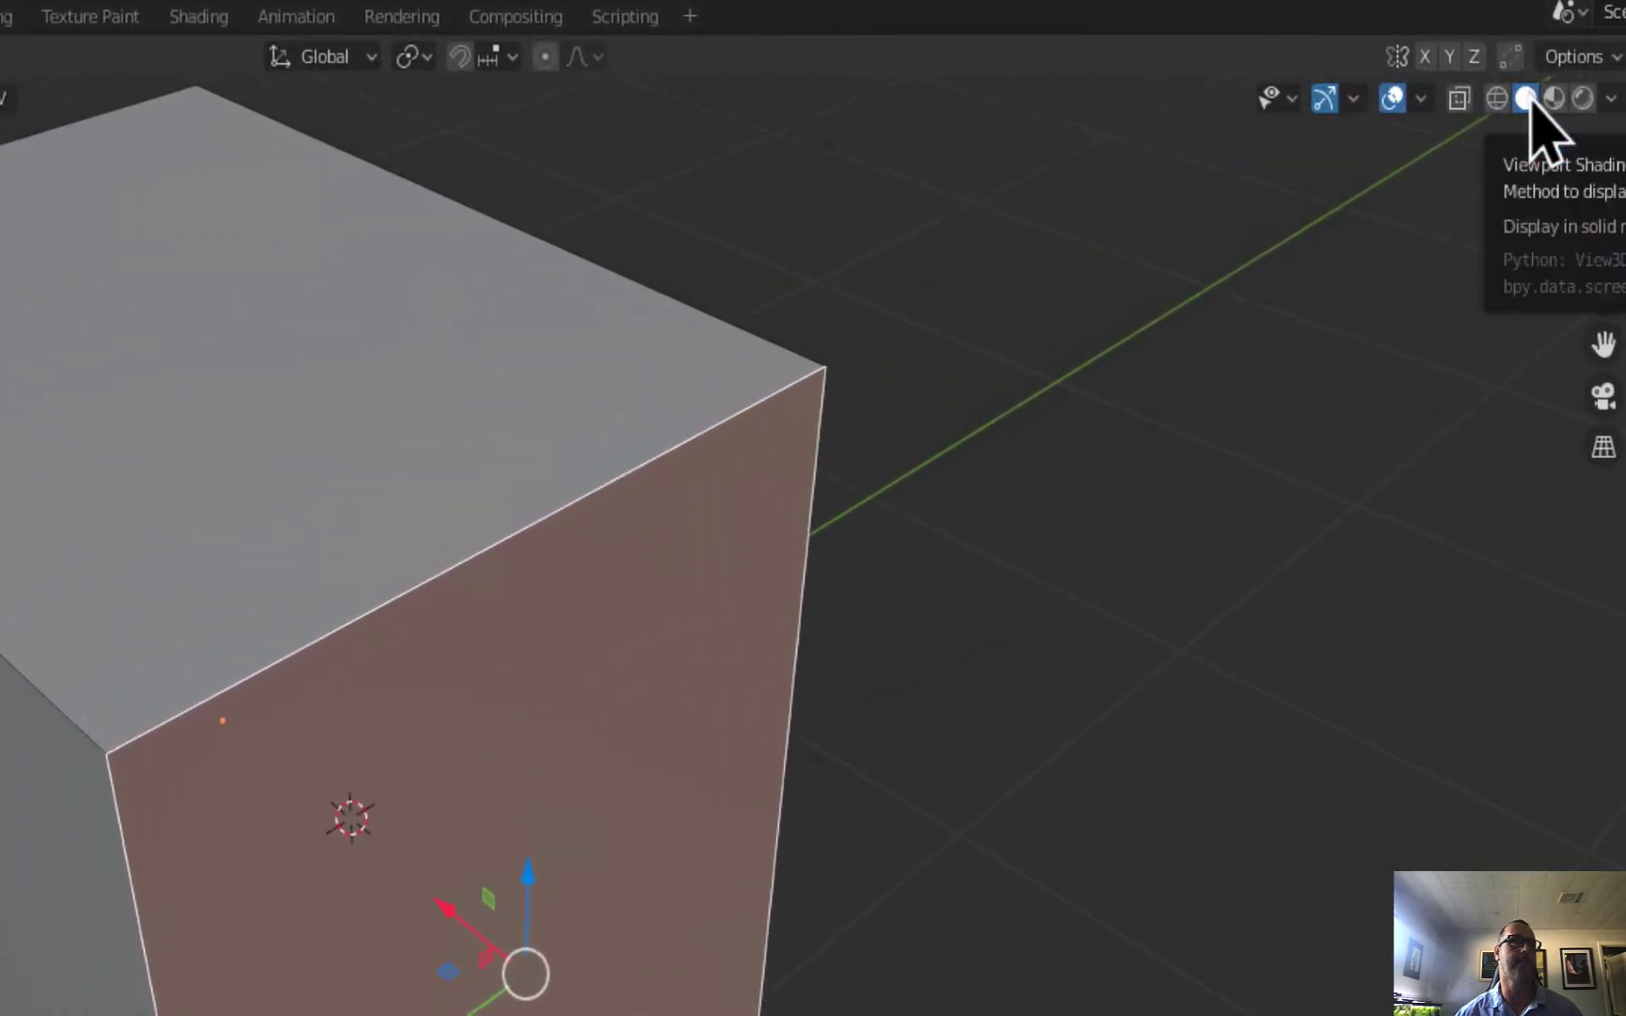
# Preview the cube in Material Preview and Rendered shading, and switch the viewport to Wireframe shading.
pyautogui.click(1555, 98)
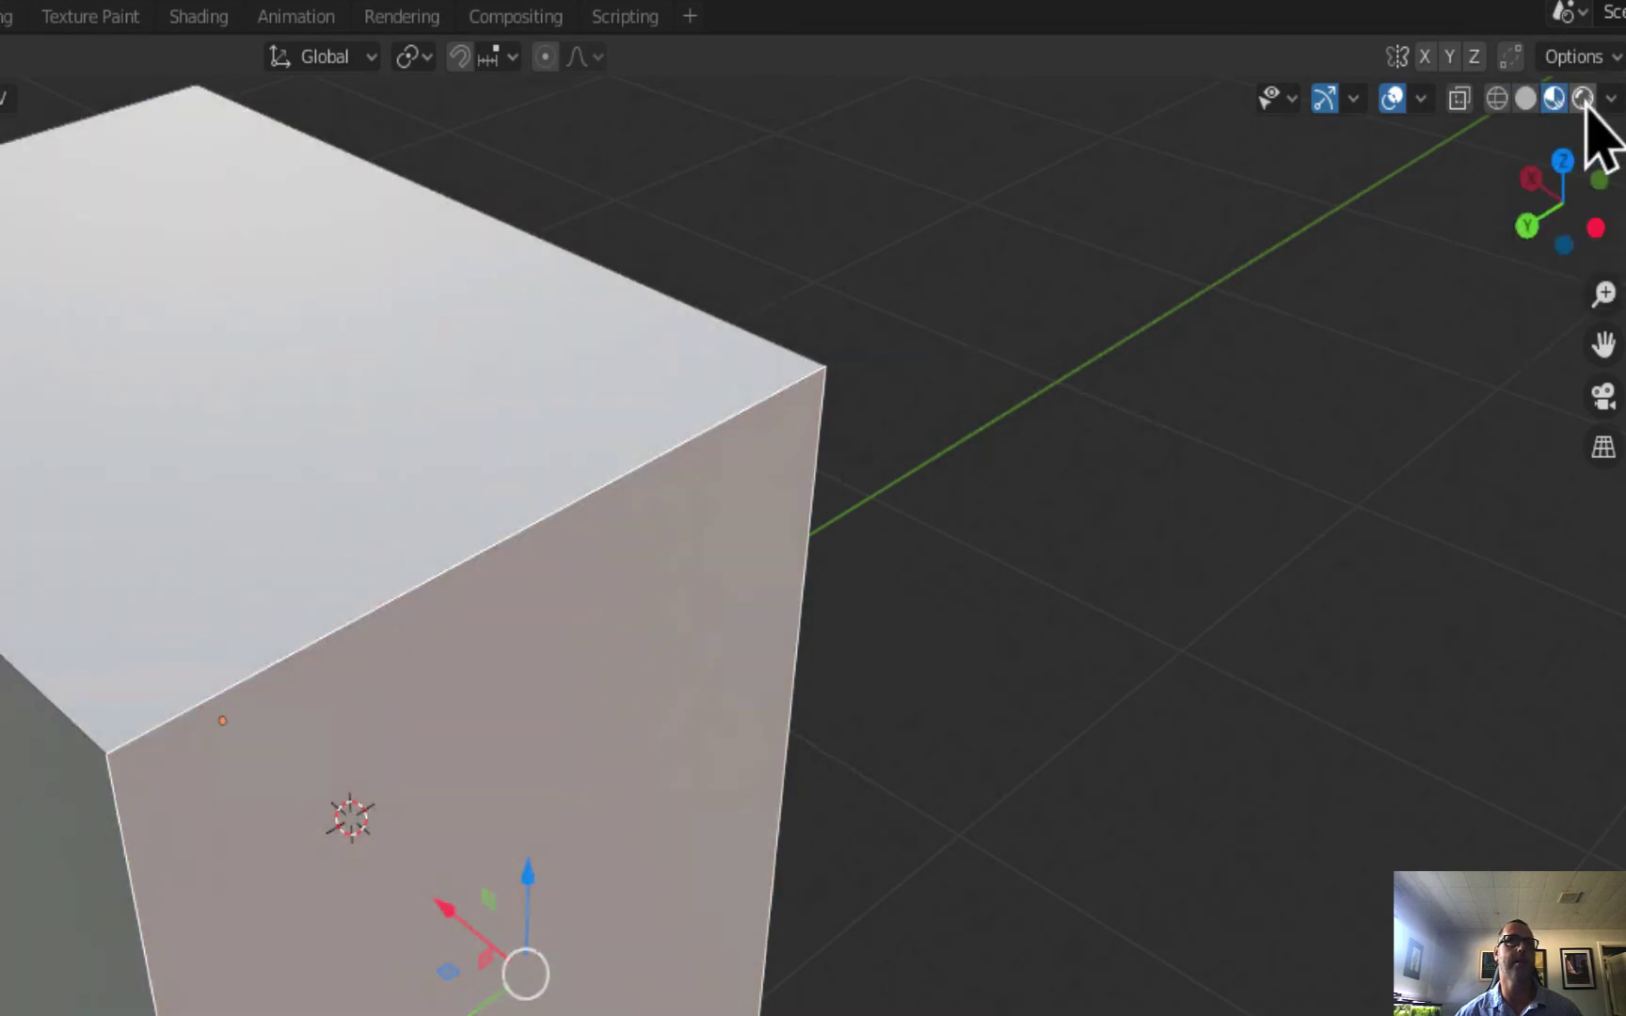
pyautogui.click(1583, 98)
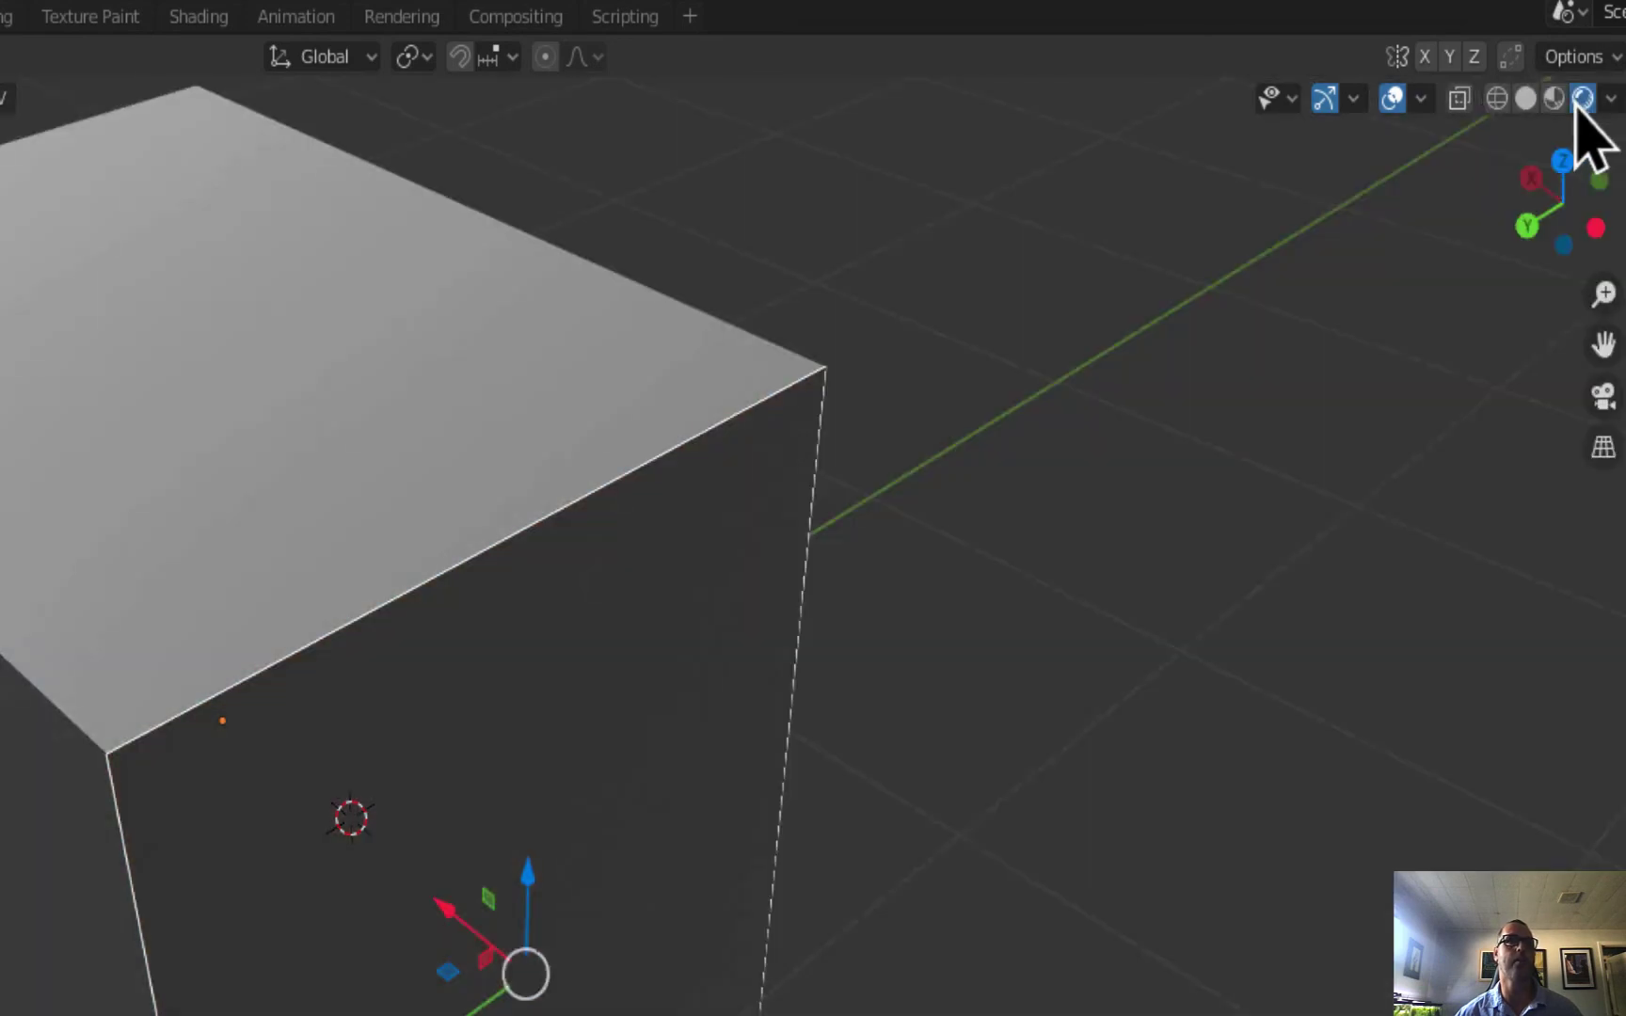
pyautogui.click(1496, 99)
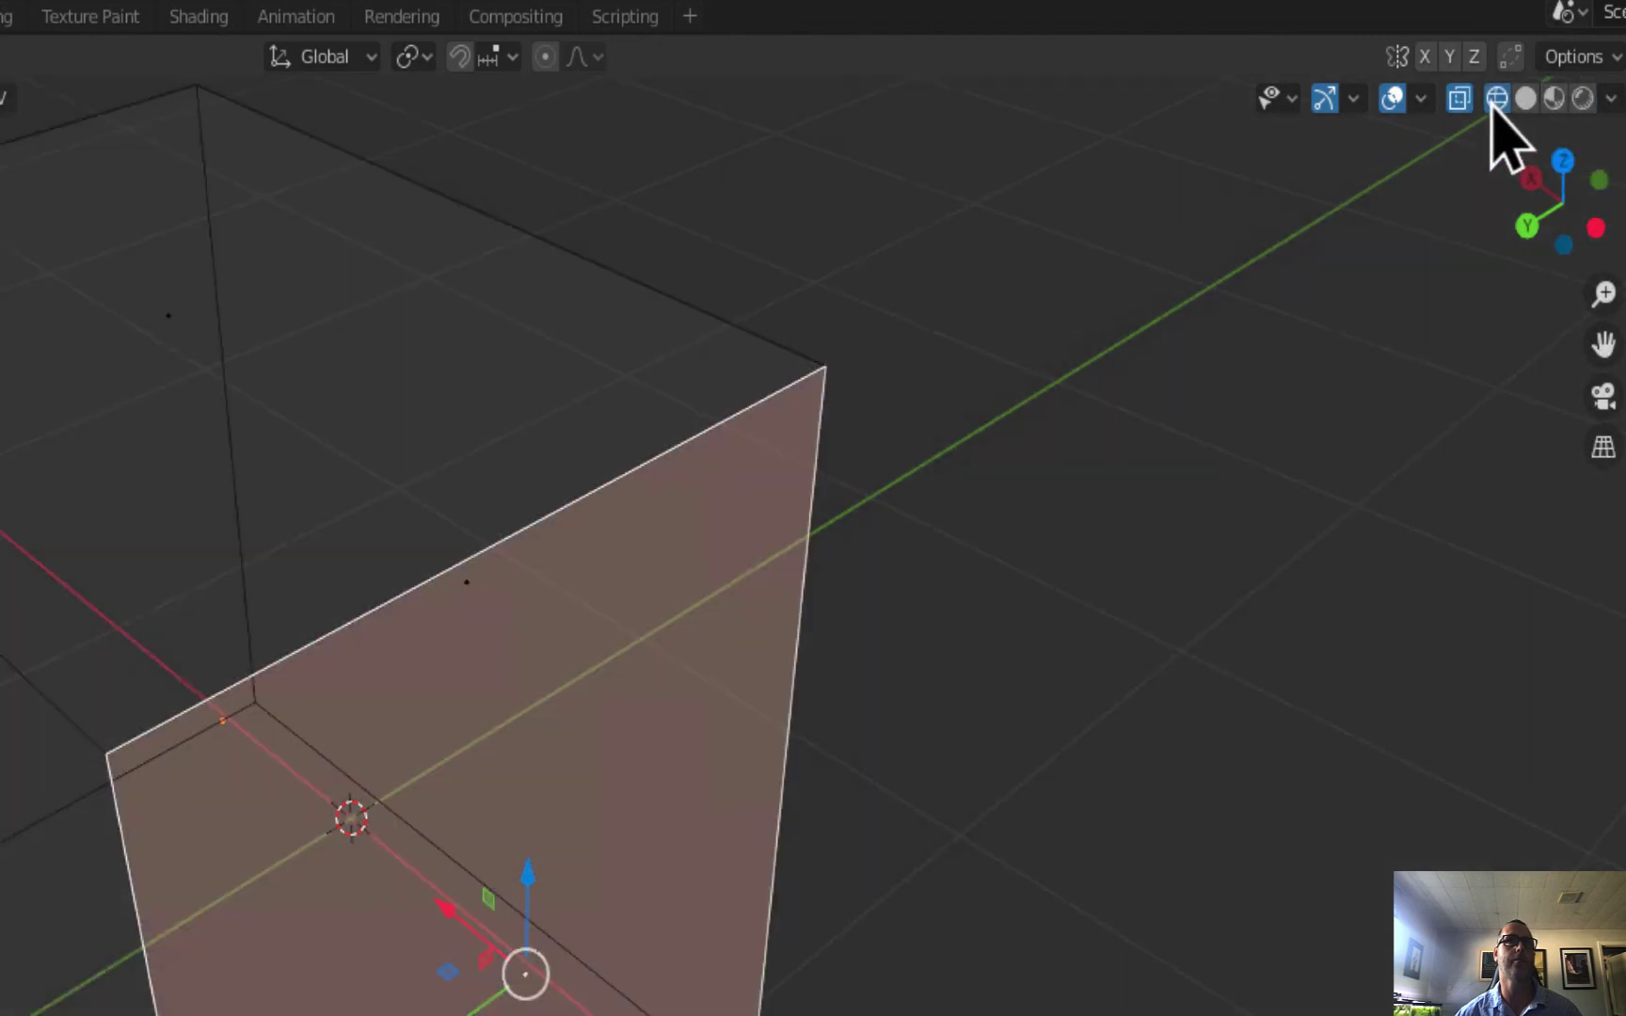